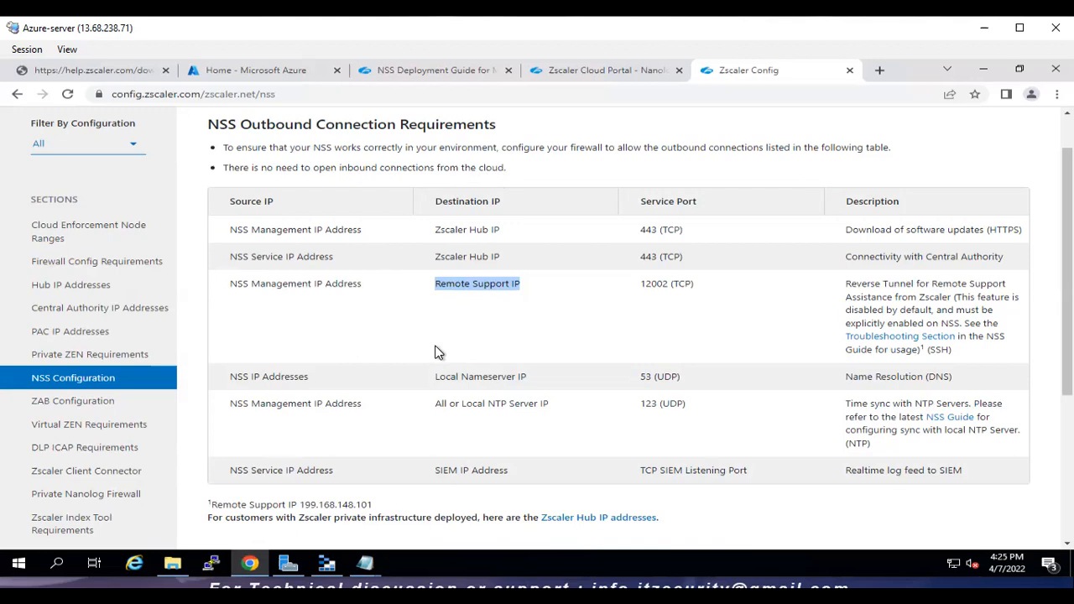
Step: Go back to the cloud portal's Nanolog Streaming Service page, which lists three NSS servers
{"action": "left_click", "coordinate": [622, 74]}
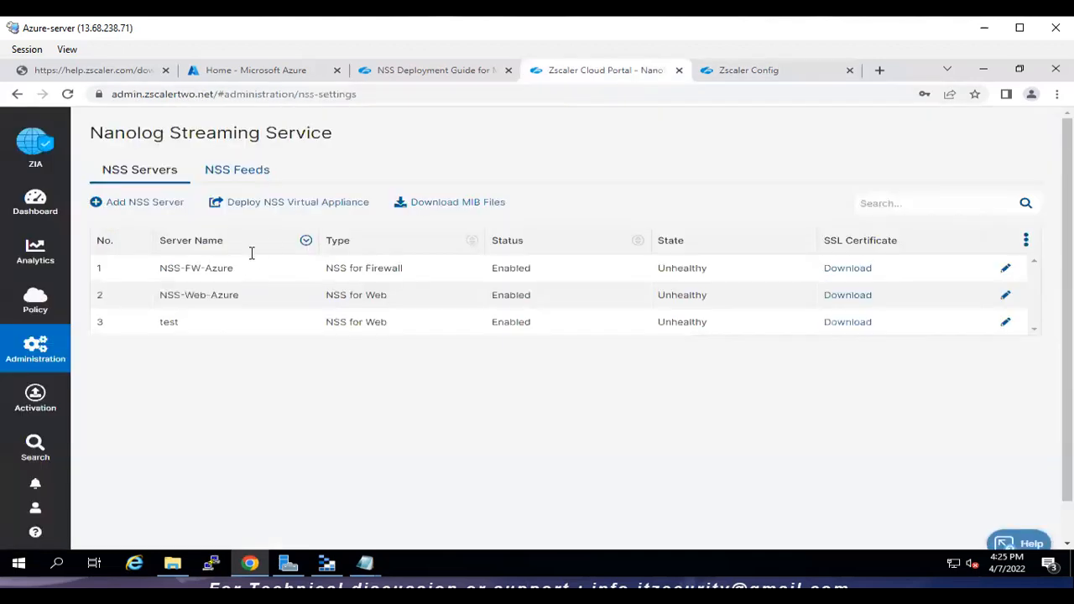
{"action": "left_click", "coordinate": [41, 367]}
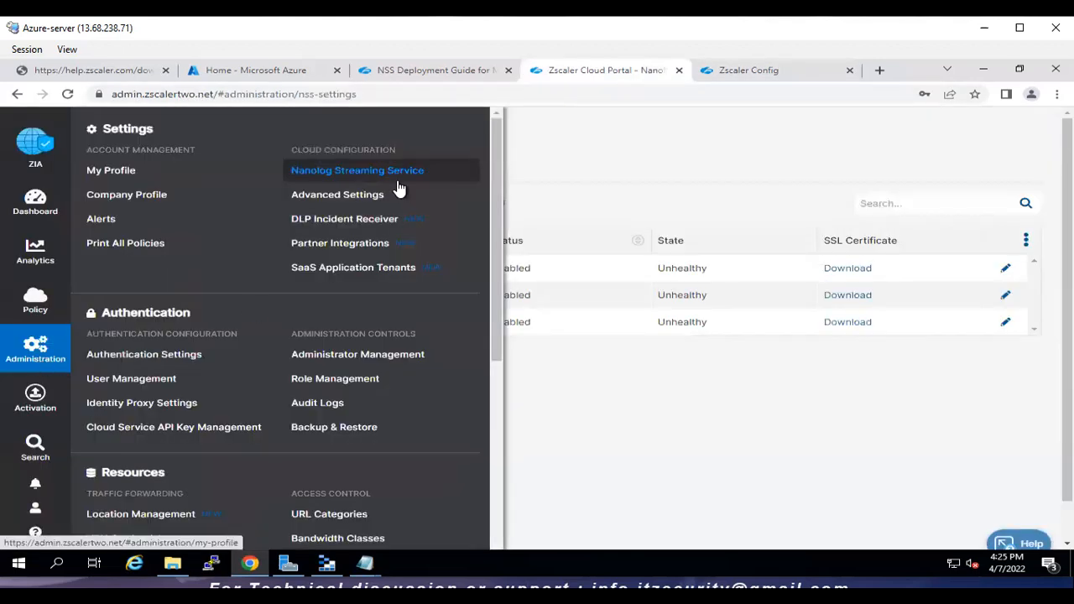
{"action": "left_click", "coordinate": [657, 166]}
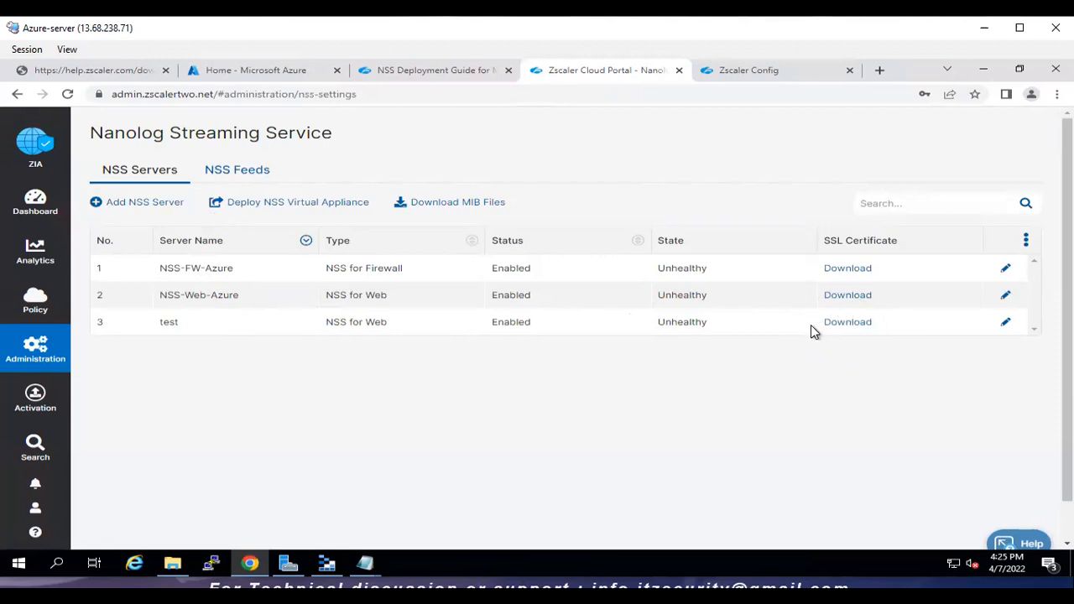
{"action": "left_click", "coordinate": [1006, 323]}
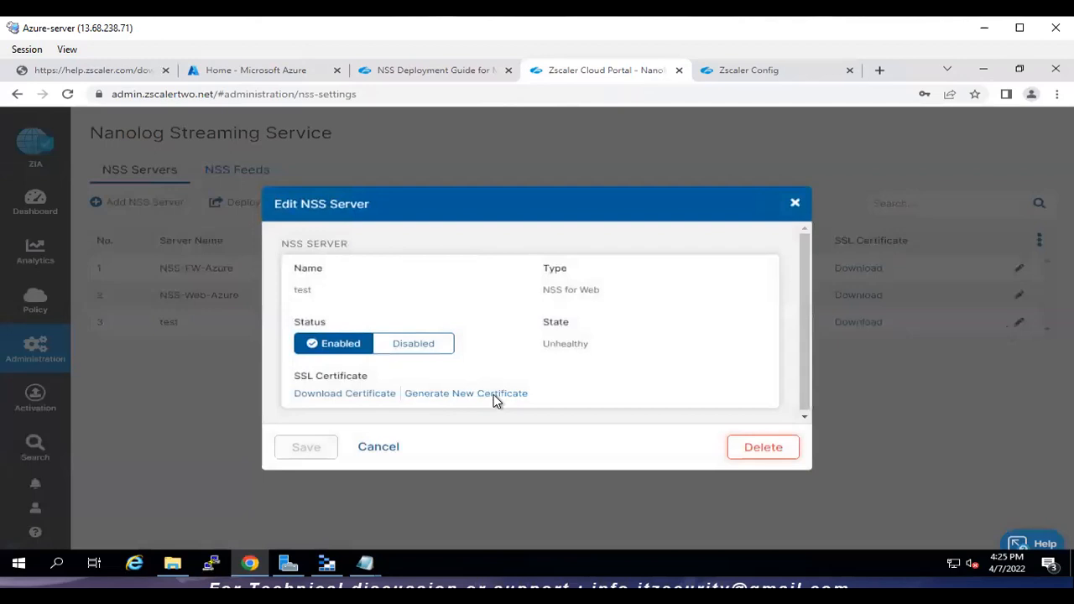
{"action": "left_click", "coordinate": [380, 450]}
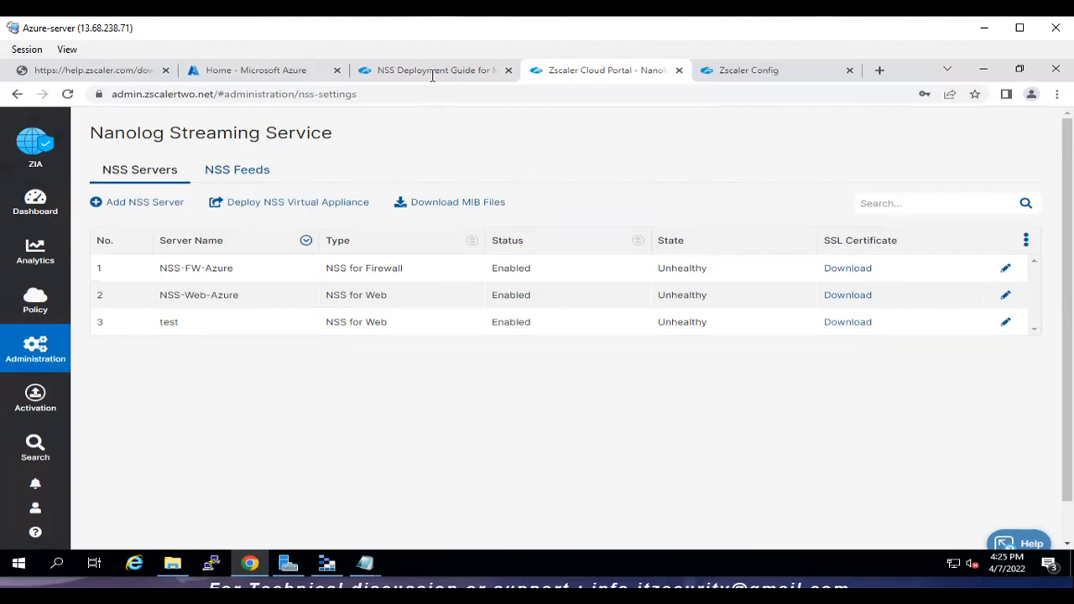
{"action": "left_click", "coordinate": [327, 567]}
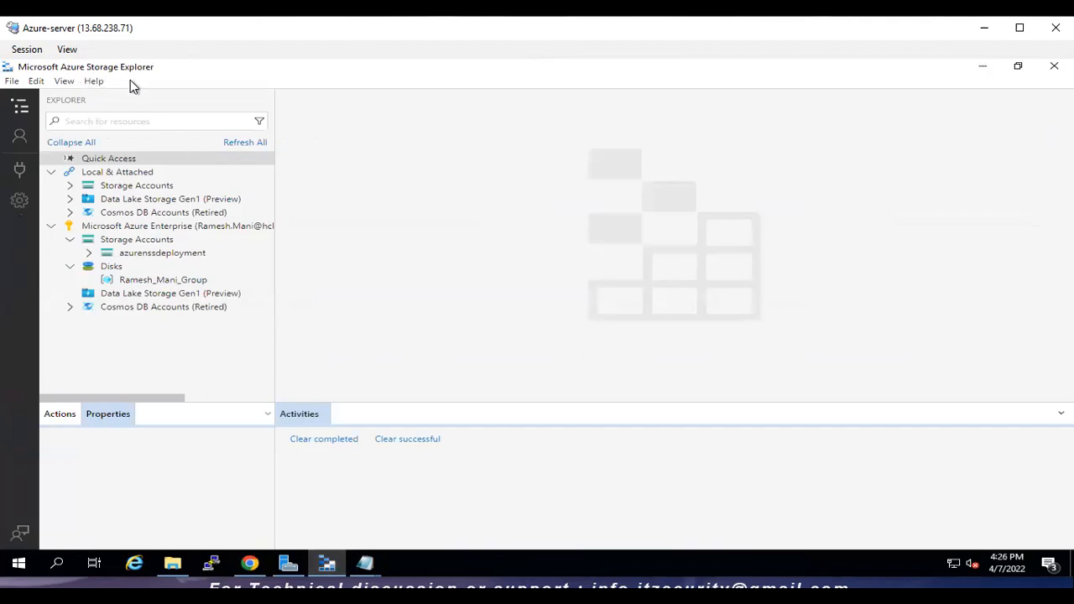
Step: Start a new storage connection and select the whole SAS URL in Notepad for reuse
{"action": "left_click", "coordinate": [99, 243]}
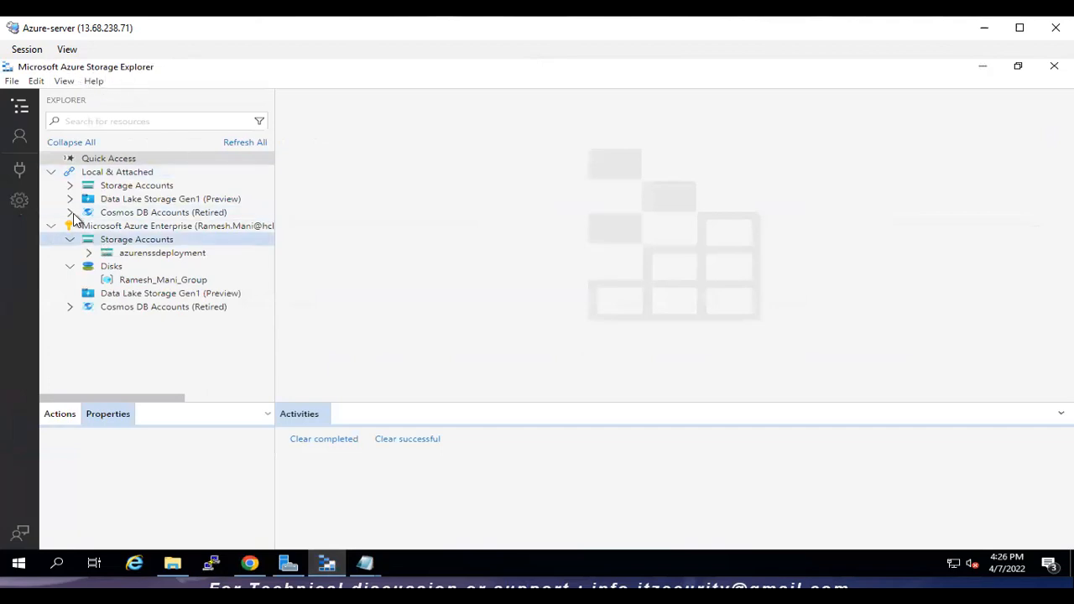
{"action": "left_click", "coordinate": [19, 172]}
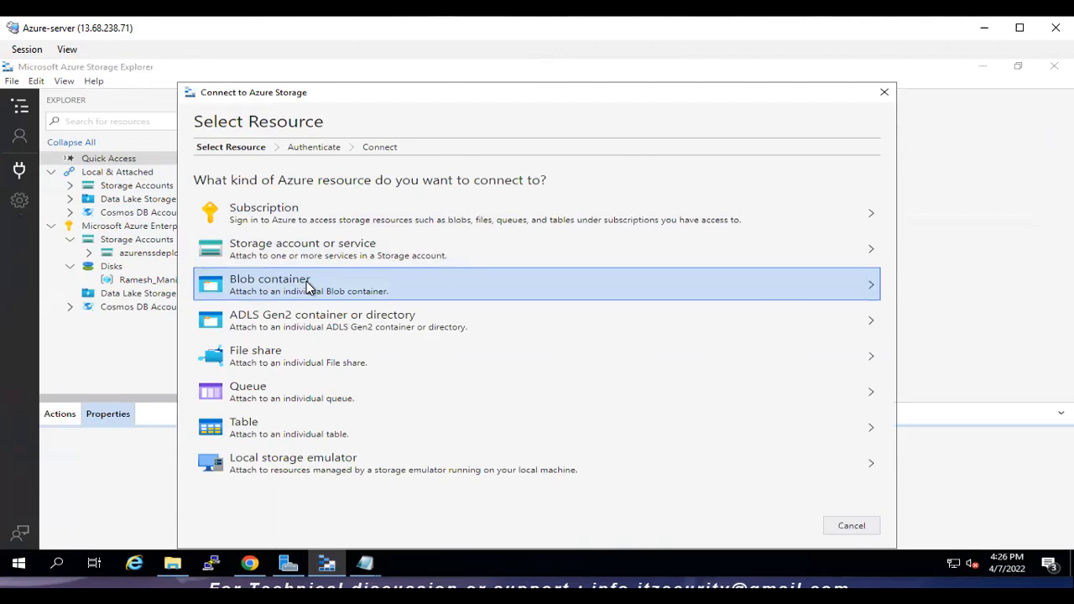
{"action": "left_click", "coordinate": [374, 569]}
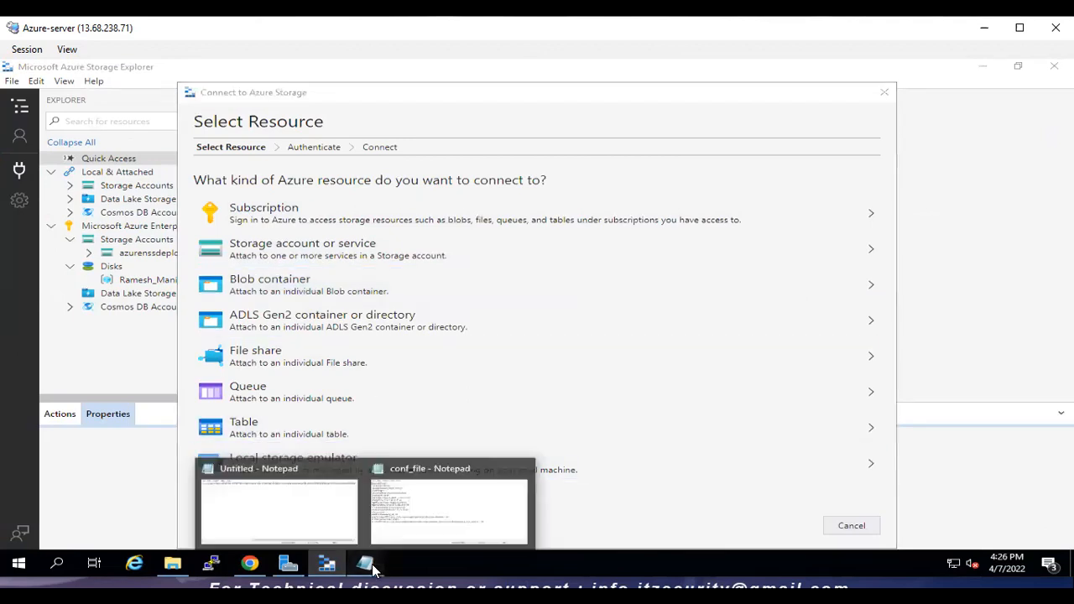
{"action": "left_click", "coordinate": [303, 506]}
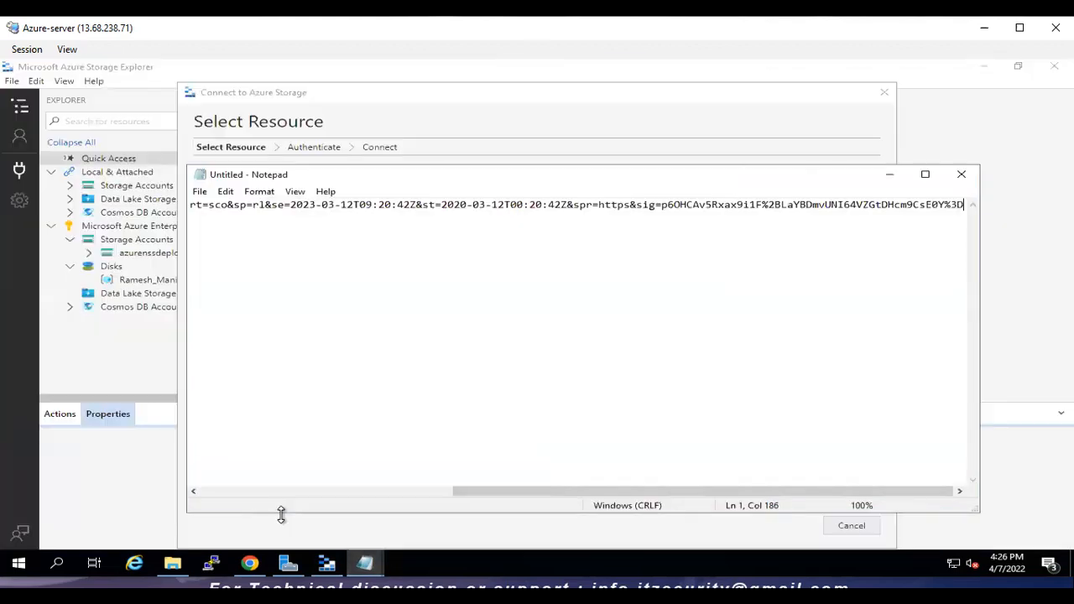
{"action": "left_click", "coordinate": [447, 204]}
{"action": "key", "text": "Home"}
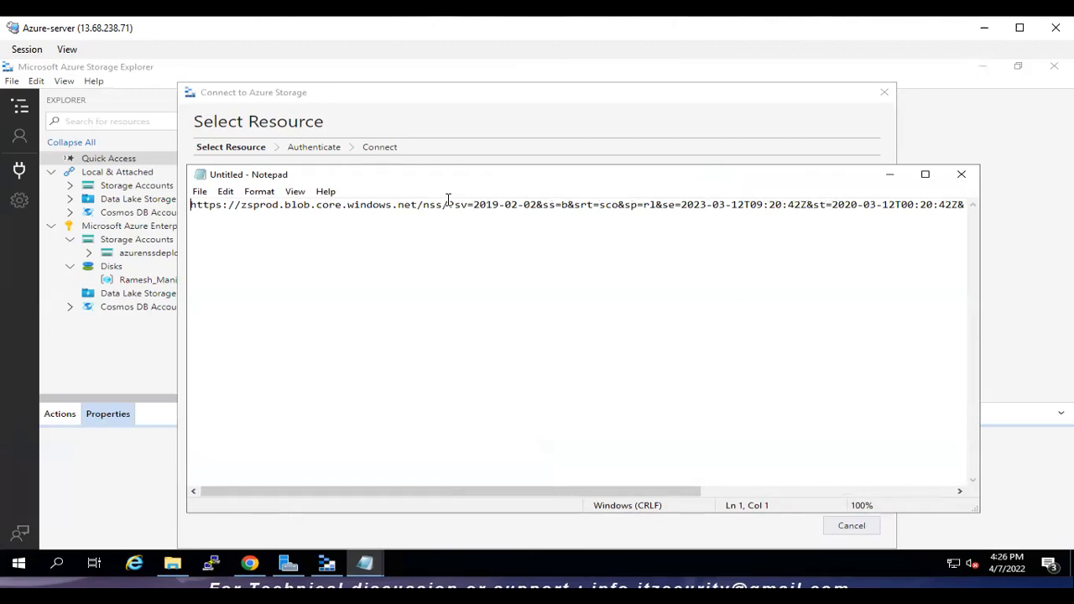
{"action": "key", "text": "shift+End"}
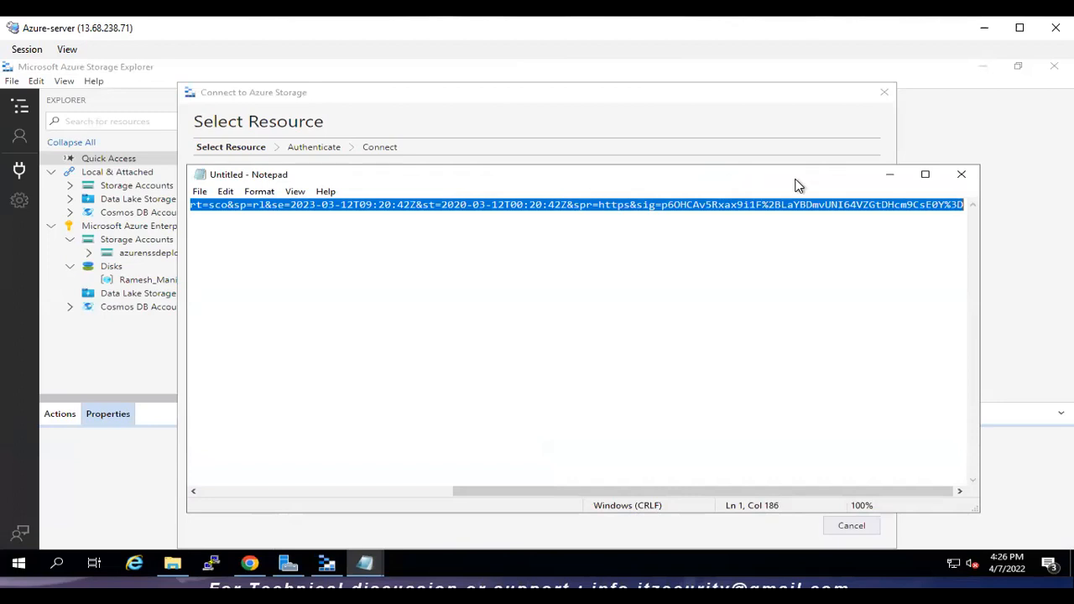
{"action": "left_click", "coordinate": [891, 178]}
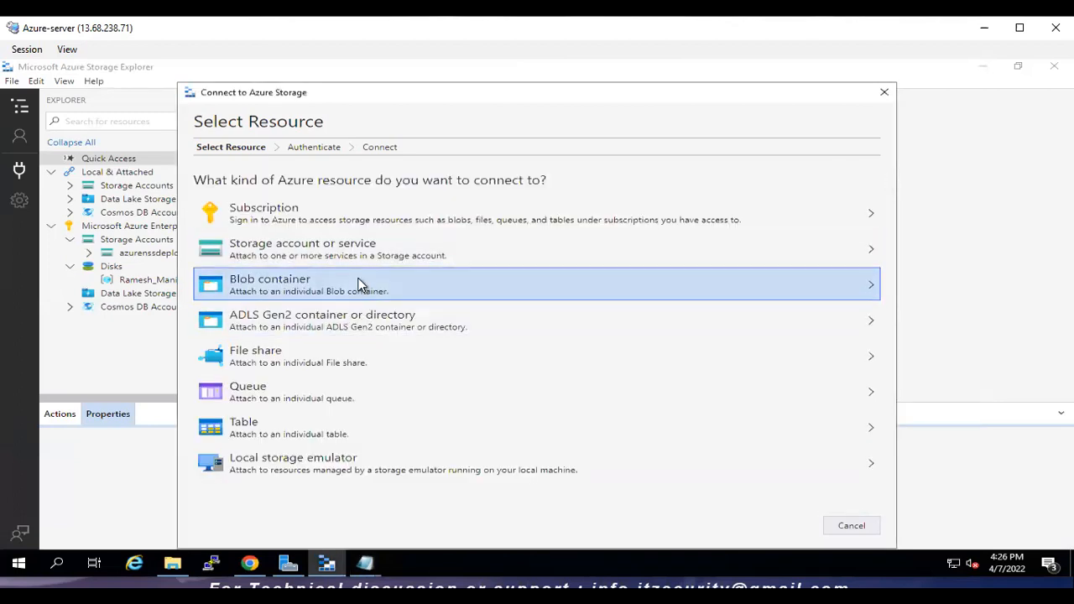
Step: Attach zsprod with a SAS URL, pasting the URL and deleting its 'nss/' path
{"action": "left_click", "coordinate": [362, 262]}
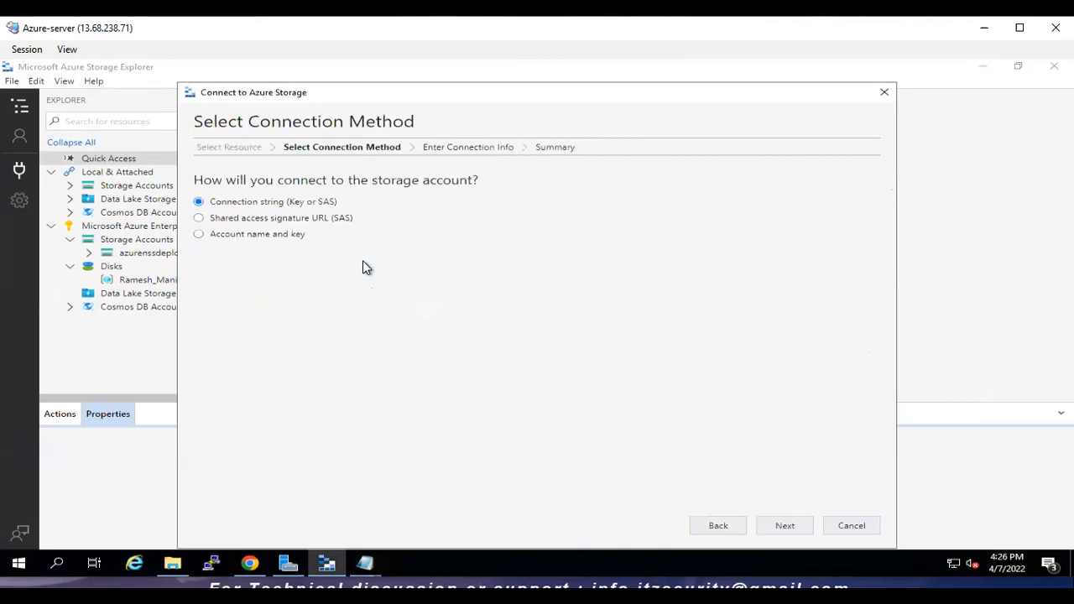
{"action": "left_click", "coordinate": [323, 216]}
{"action": "left_click", "coordinate": [778, 526]}
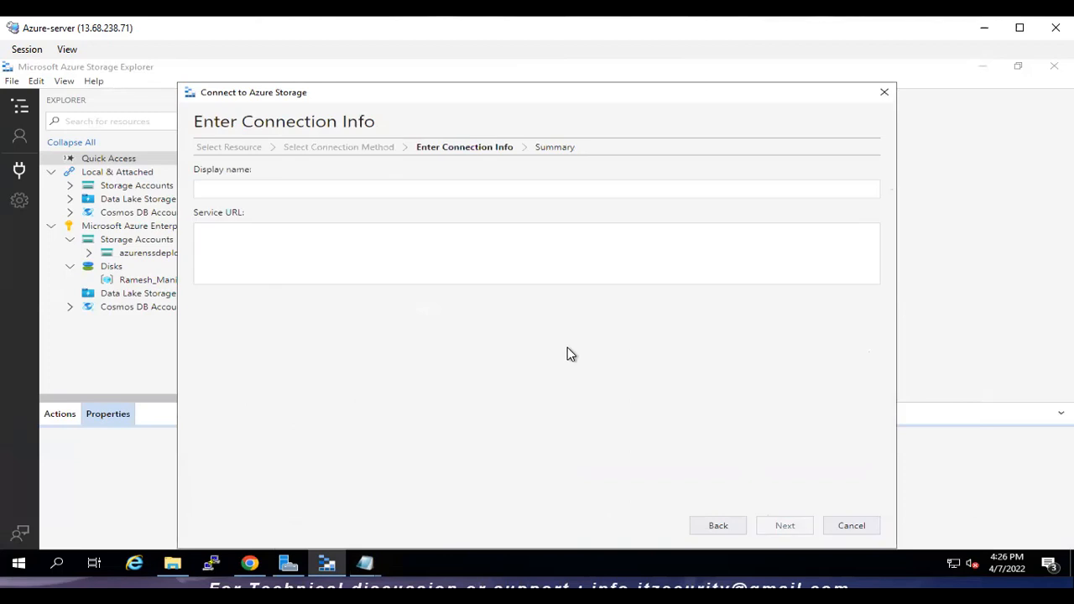
{"action": "left_click", "coordinate": [343, 241]}
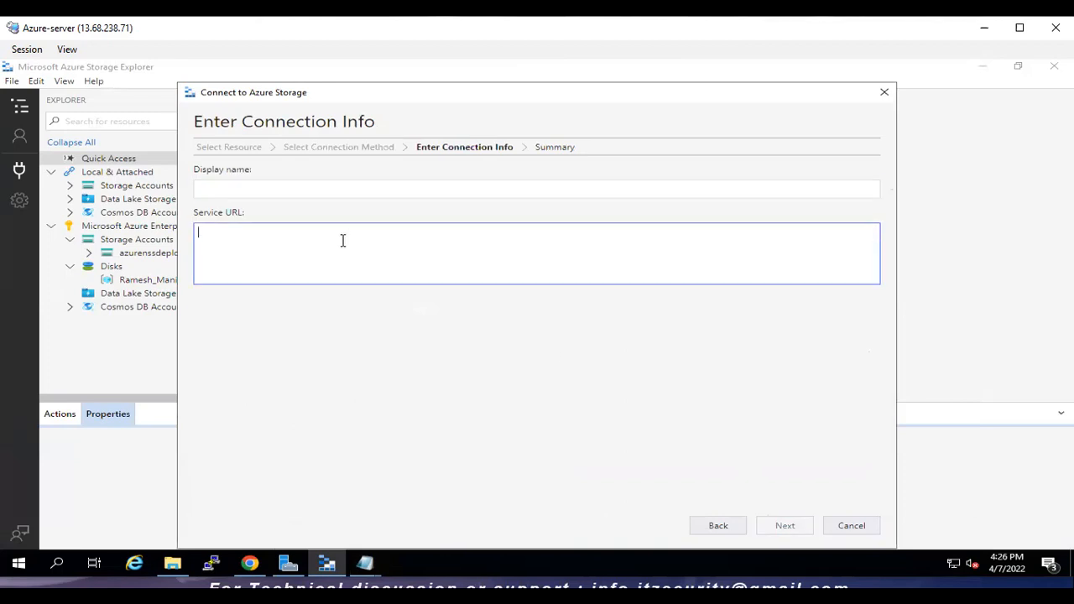
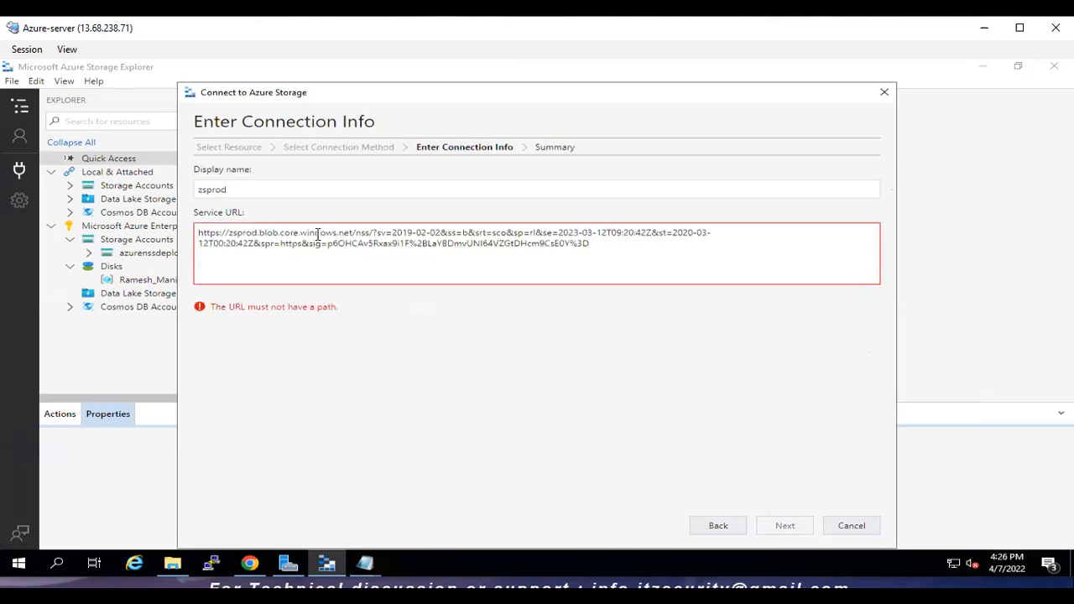
{"action": "left_click", "coordinate": [373, 232]}
{"action": "key", "text": "BackSpace"}
{"action": "key", "text": "BackSpace"}
{"action": "key", "text": "BackSpace"}
{"action": "key", "text": "BackSpace"}
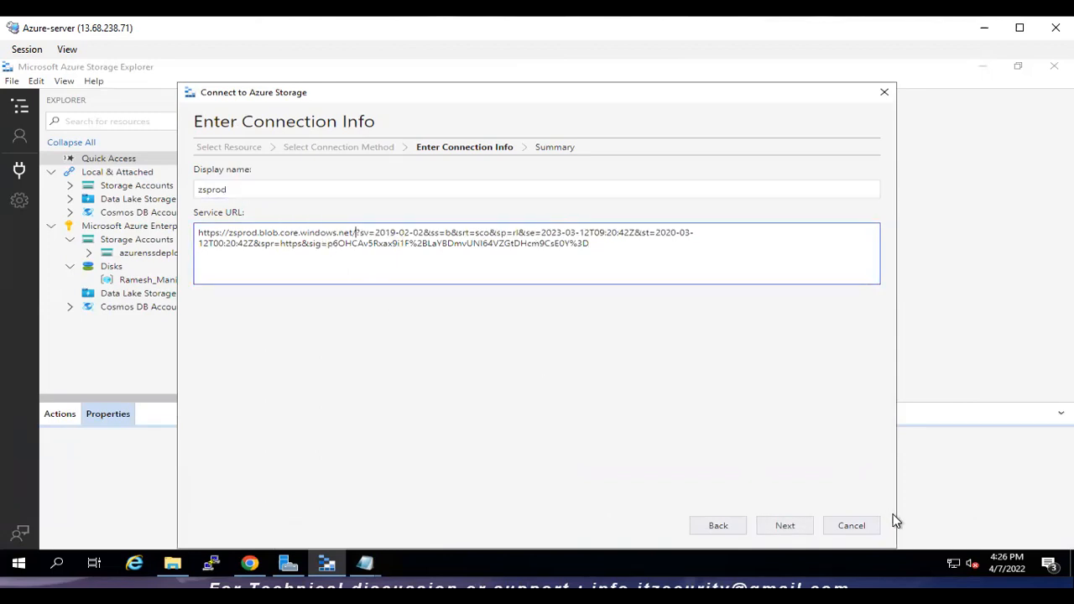
{"action": "left_click", "coordinate": [791, 524]}
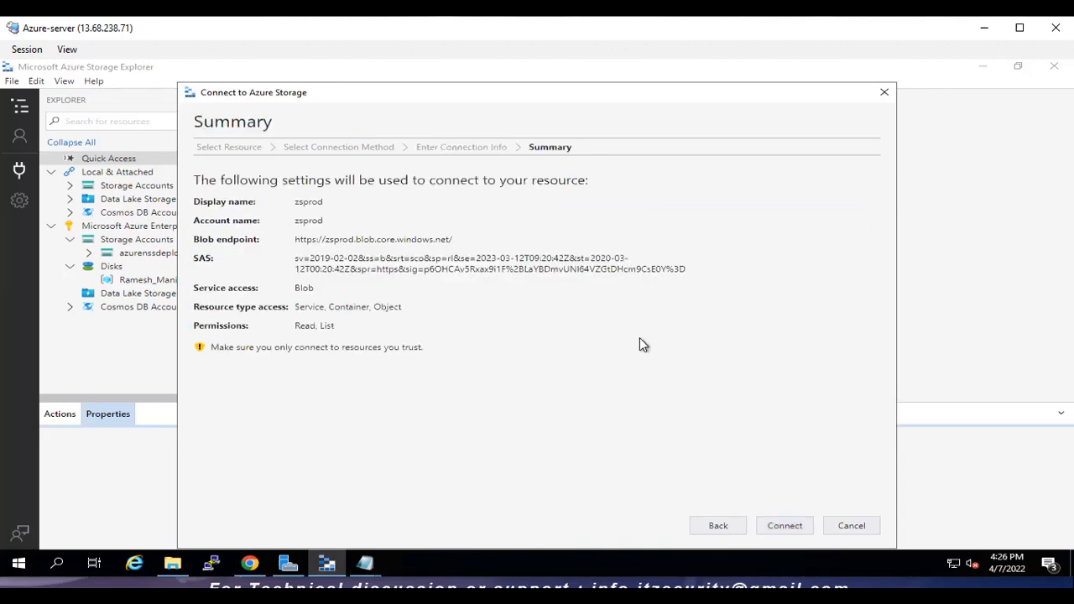
{"action": "left_click", "coordinate": [785, 527]}
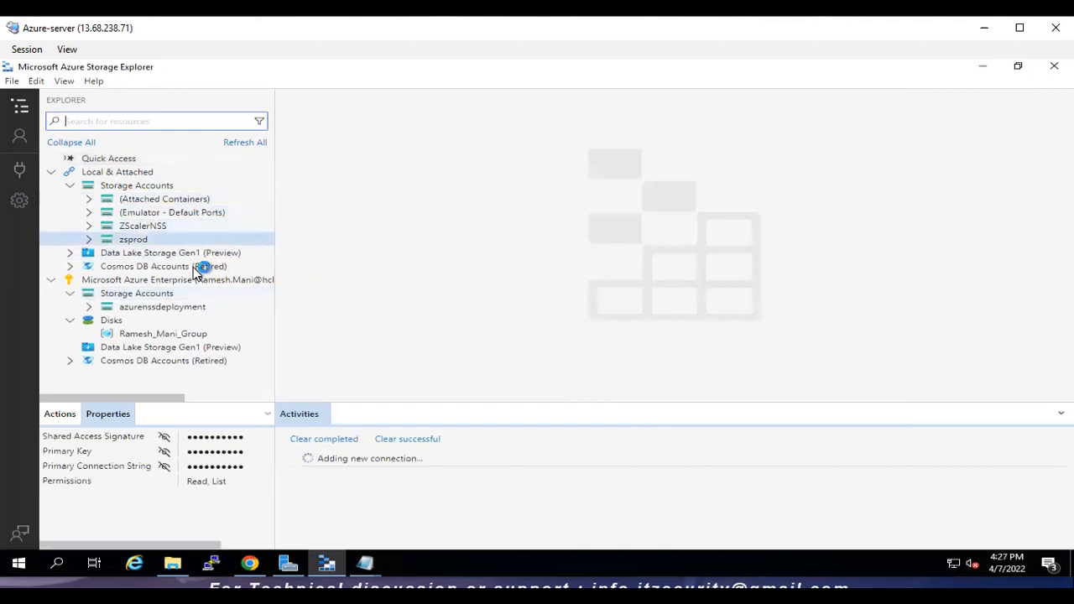
Step: Expand zsprod's Blob Containers and open the nss container holding znss_5_0_osdisk.vhd
{"action": "left_click", "coordinate": [141, 239]}
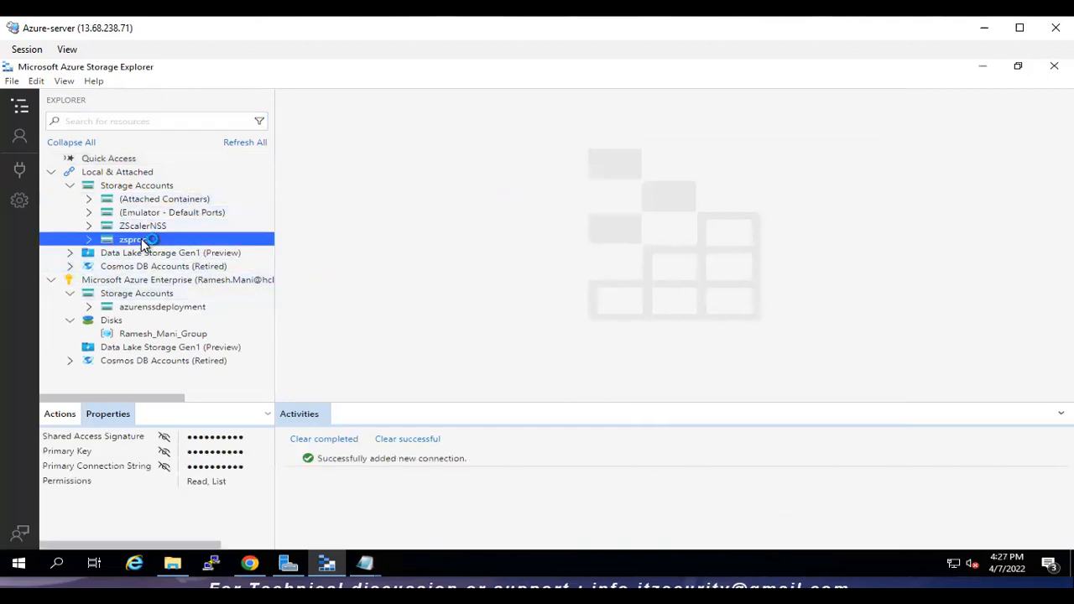
{"action": "left_click", "coordinate": [88, 238]}
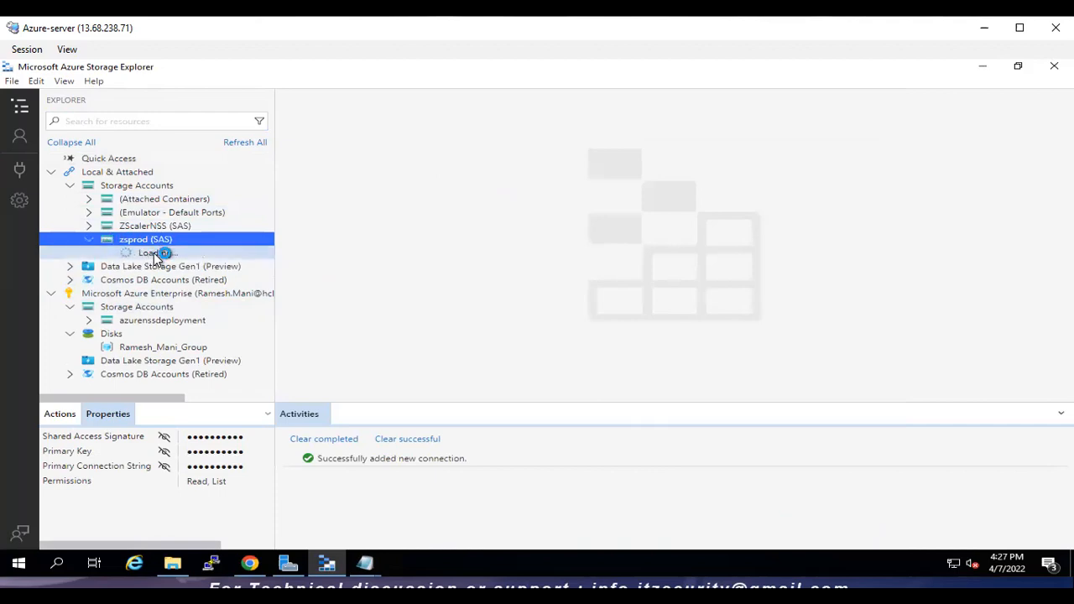
{"action": "double_click", "coordinate": [153, 254]}
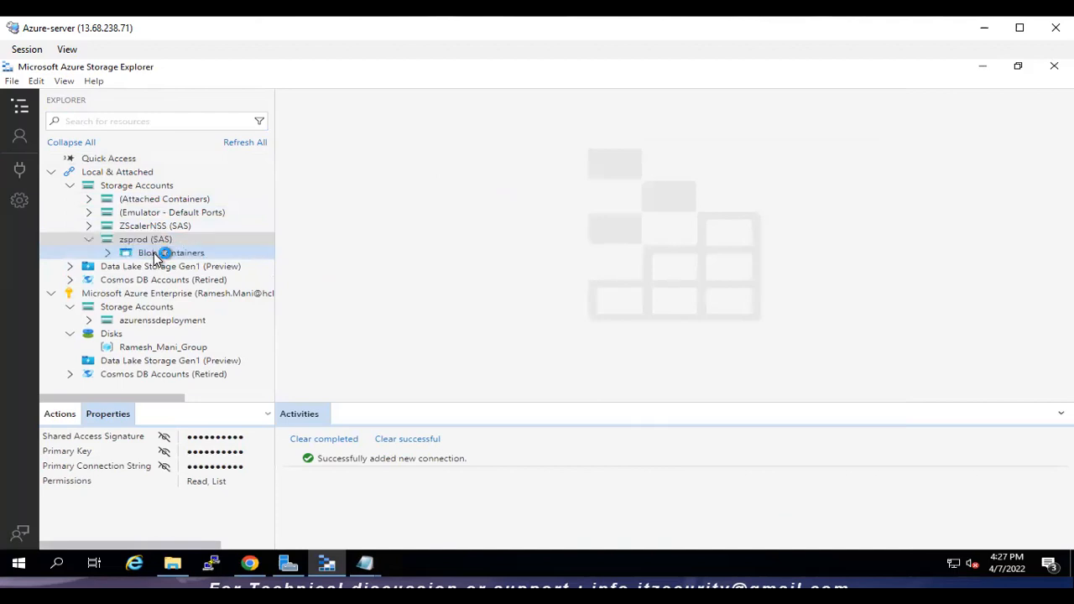
{"action": "left_click", "coordinate": [167, 267]}
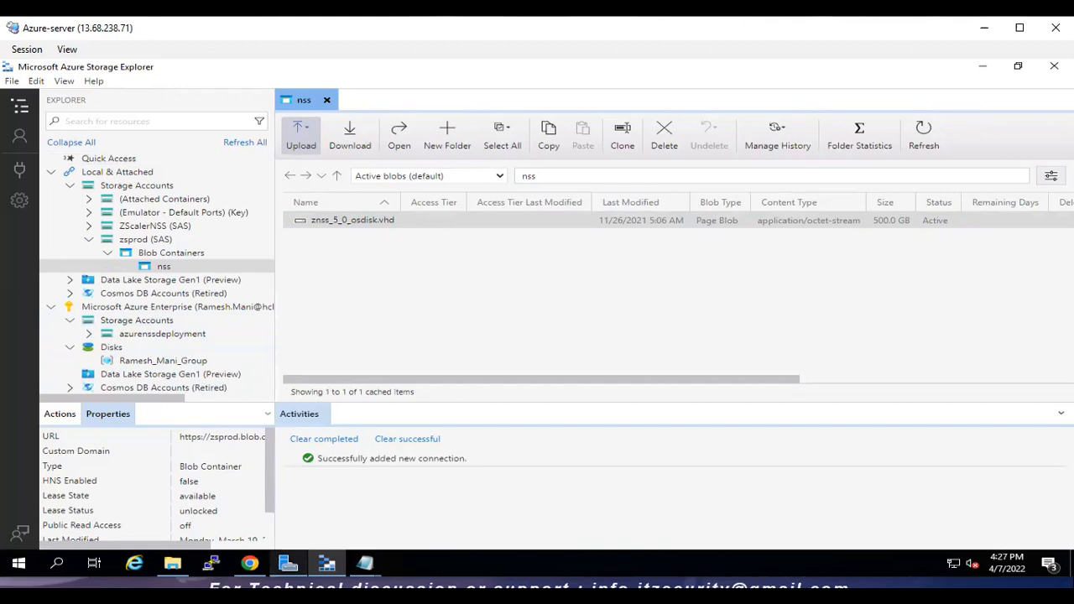
{"action": "left_click", "coordinate": [250, 563]}
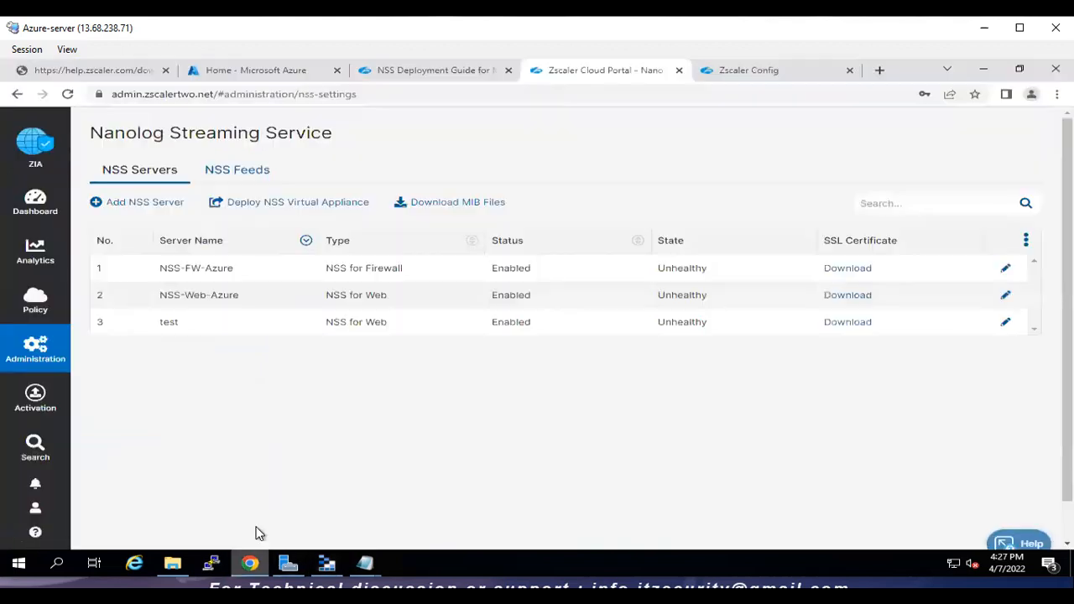
Step: Search 'storage' in the portal and open the azurenssdeployment storage account
{"action": "left_click", "coordinate": [292, 70]}
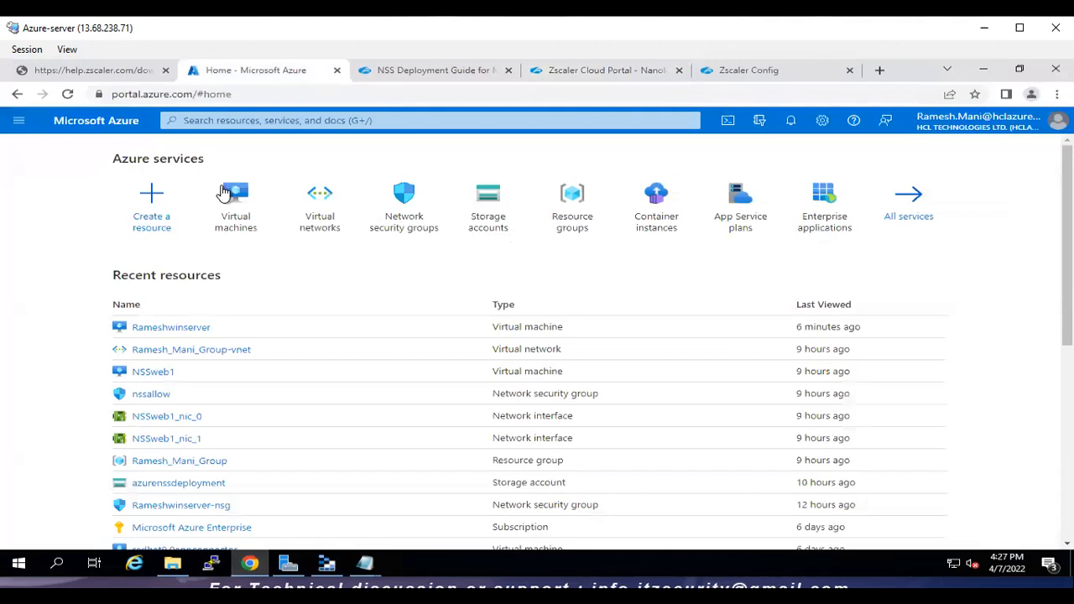
{"action": "left_click", "coordinate": [255, 119]}
{"action": "type", "text": "s"}
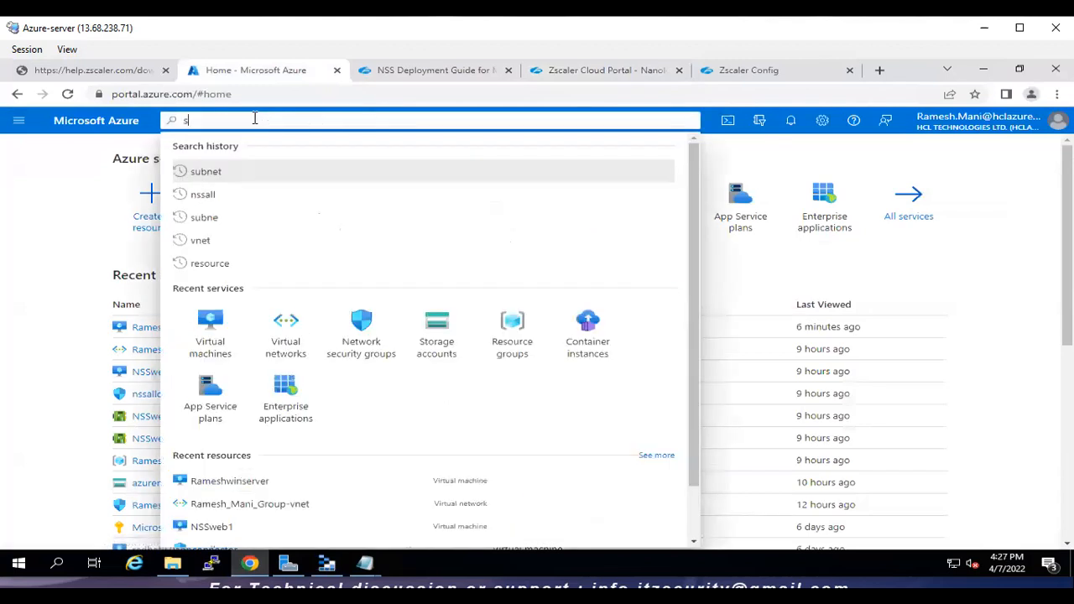
{"action": "type", "text": "torage"}
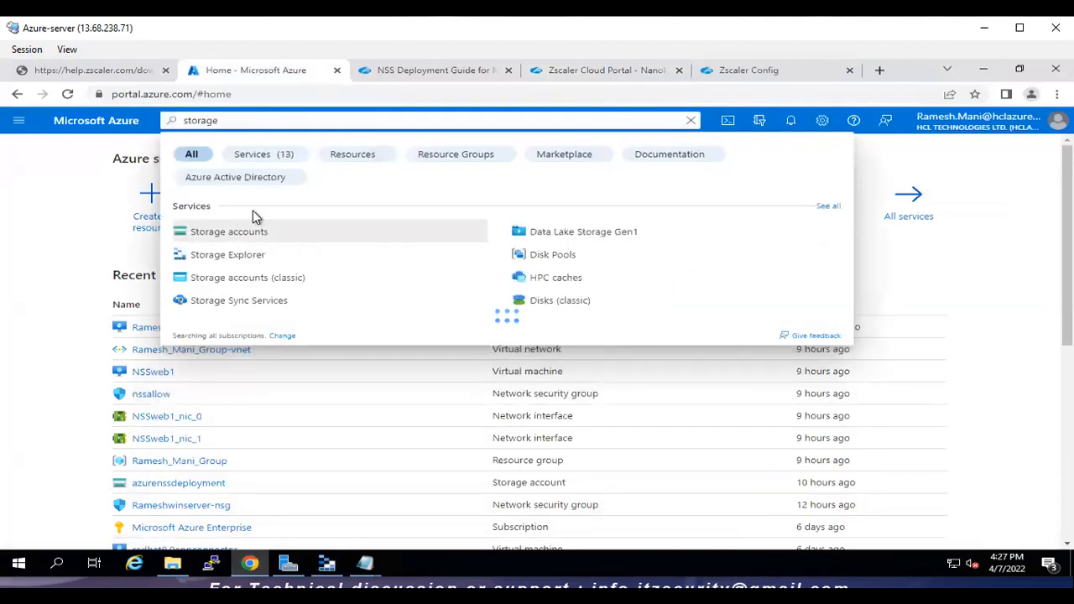
{"action": "left_click", "coordinate": [249, 232]}
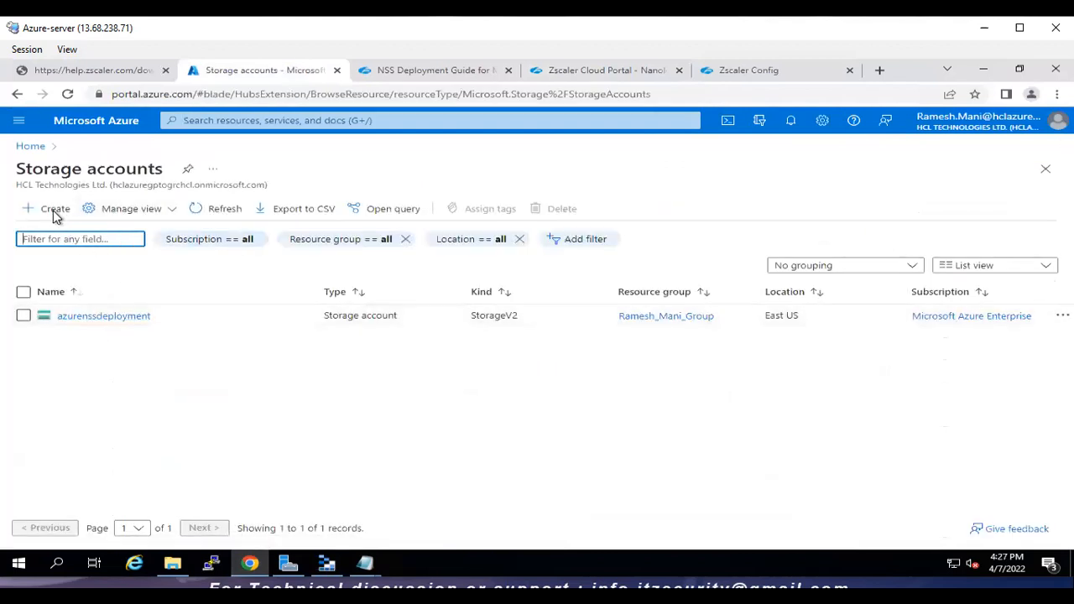
{"action": "left_click", "coordinate": [134, 316]}
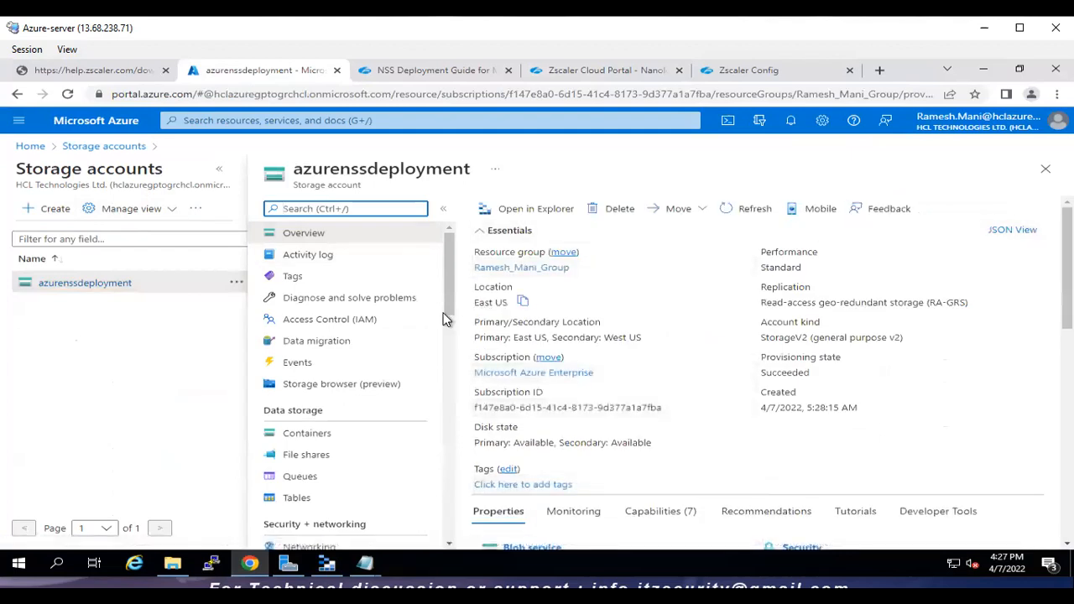
Step: Browse its blob containers to nsssrcdeploy to see the OS disk blob
{"action": "left_click", "coordinate": [383, 385]}
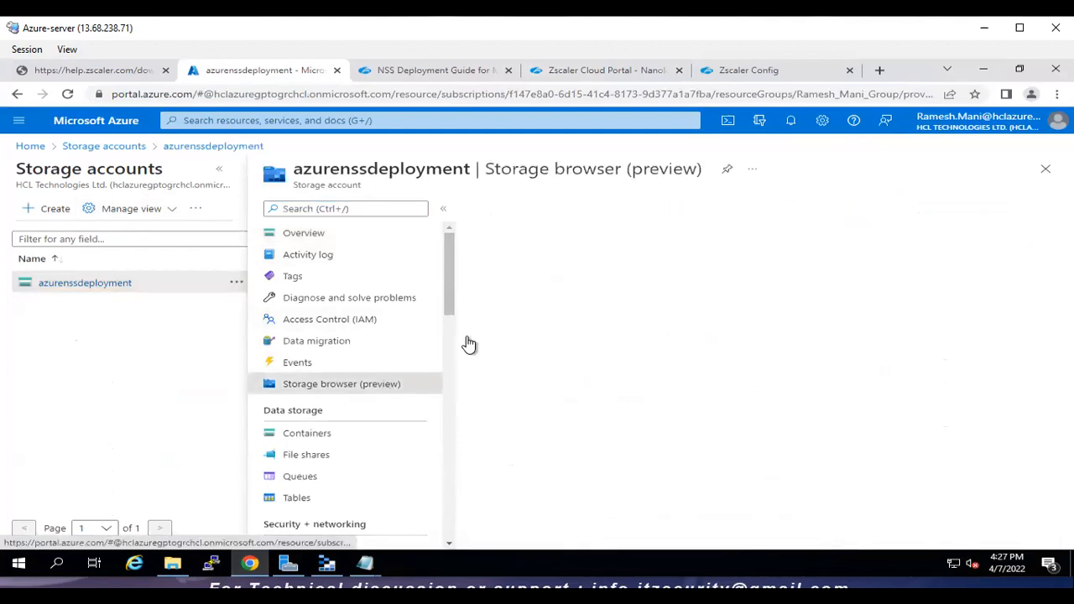
{"action": "left_click", "coordinate": [782, 328]}
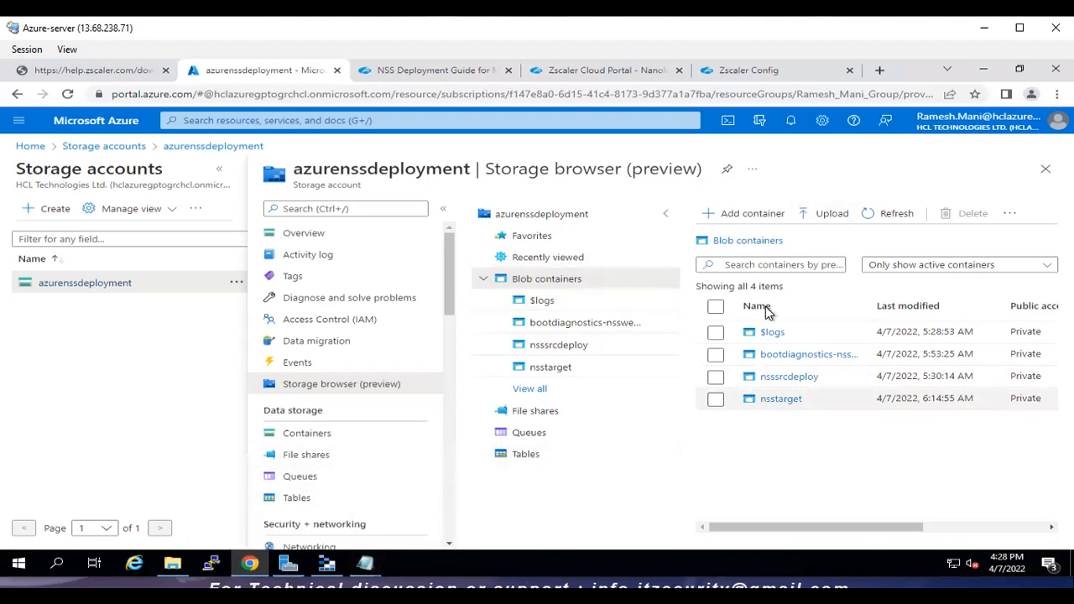
{"action": "left_click", "coordinate": [773, 376]}
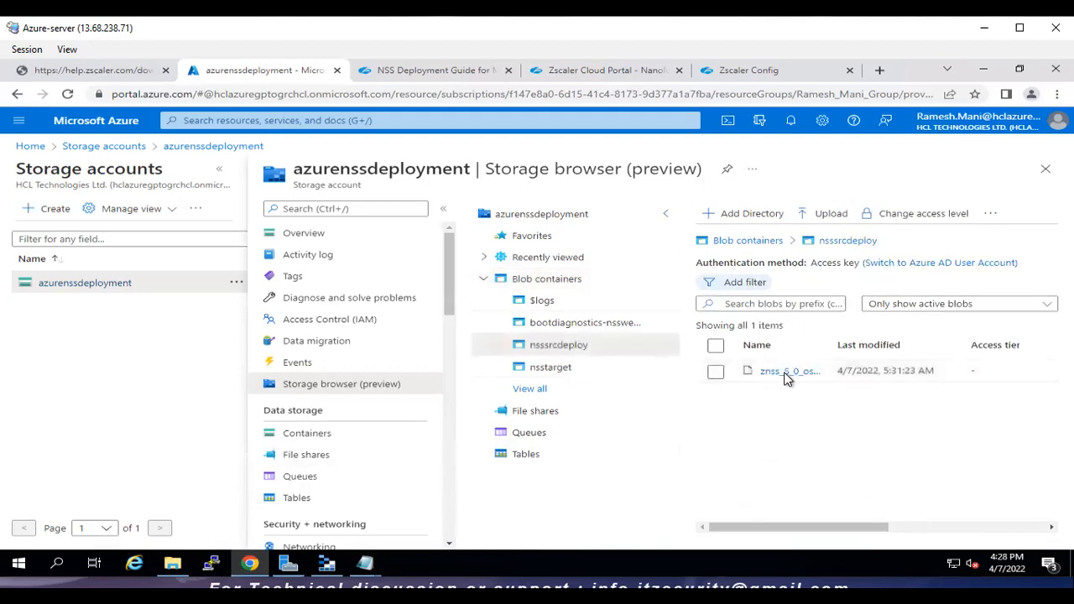
{"action": "left_click", "coordinate": [328, 563]}
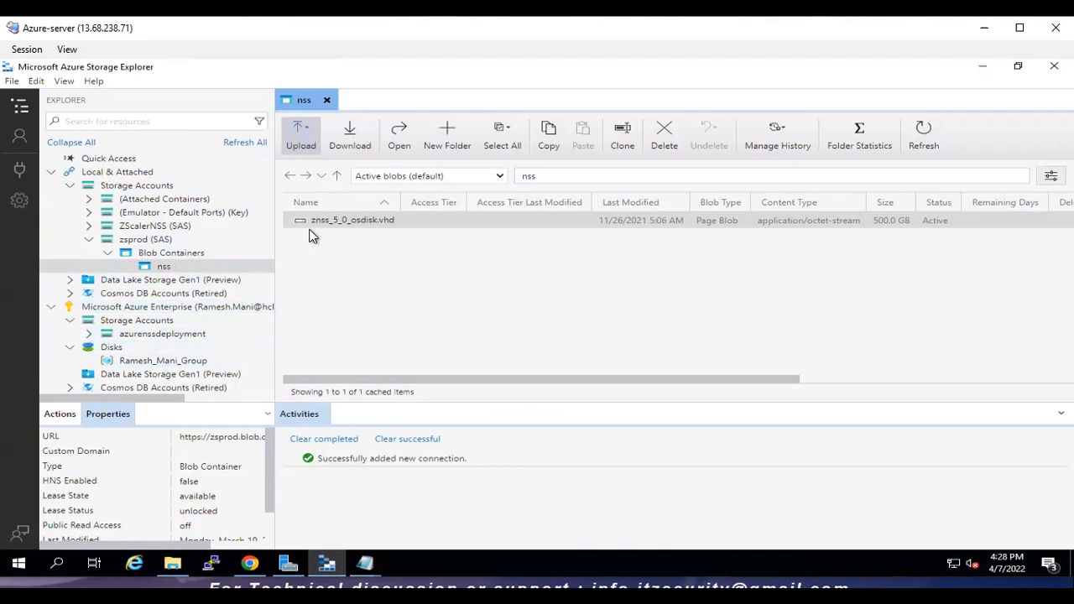
Step: Copy znss_5_0_osdisk.vhd and open azurenssdeployment's nsssrcdeploy blob container
{"action": "left_click", "coordinate": [336, 227]}
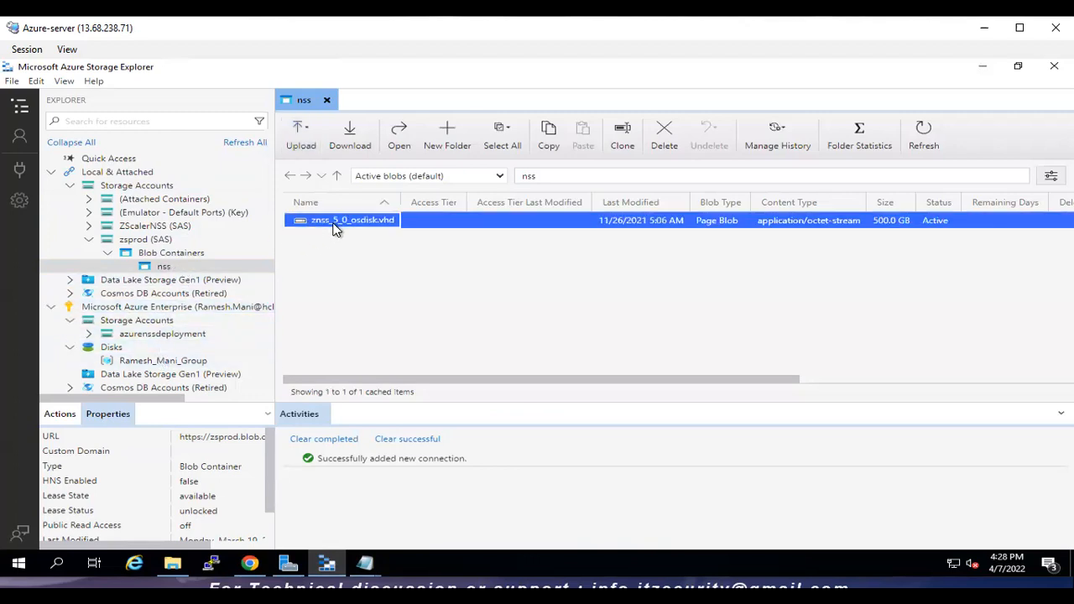
{"action": "left_click", "coordinate": [553, 134]}
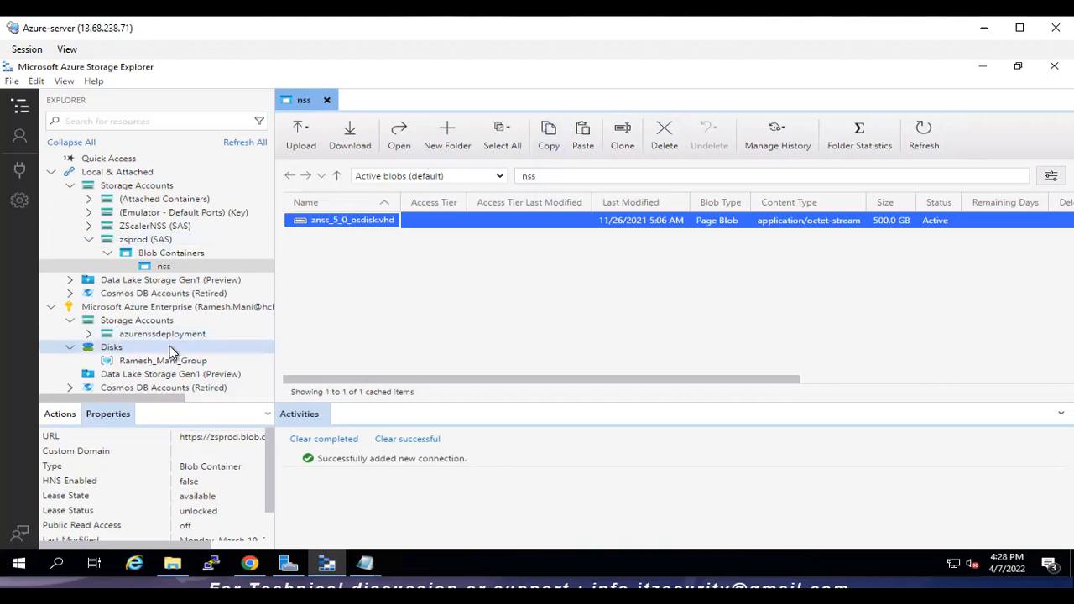
{"action": "left_click", "coordinate": [193, 333]}
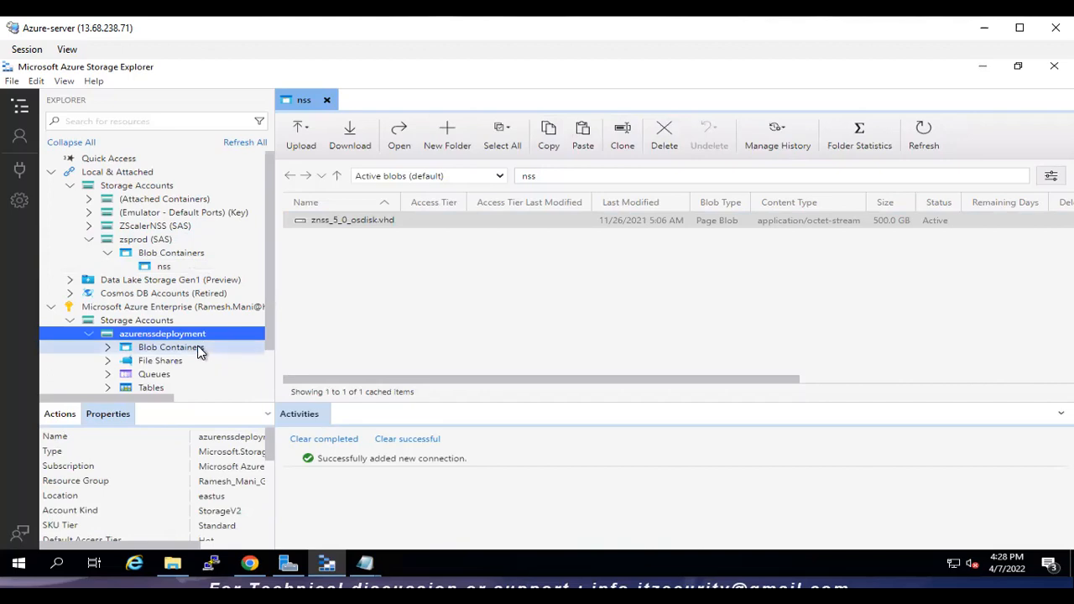
{"action": "left_click", "coordinate": [200, 348]}
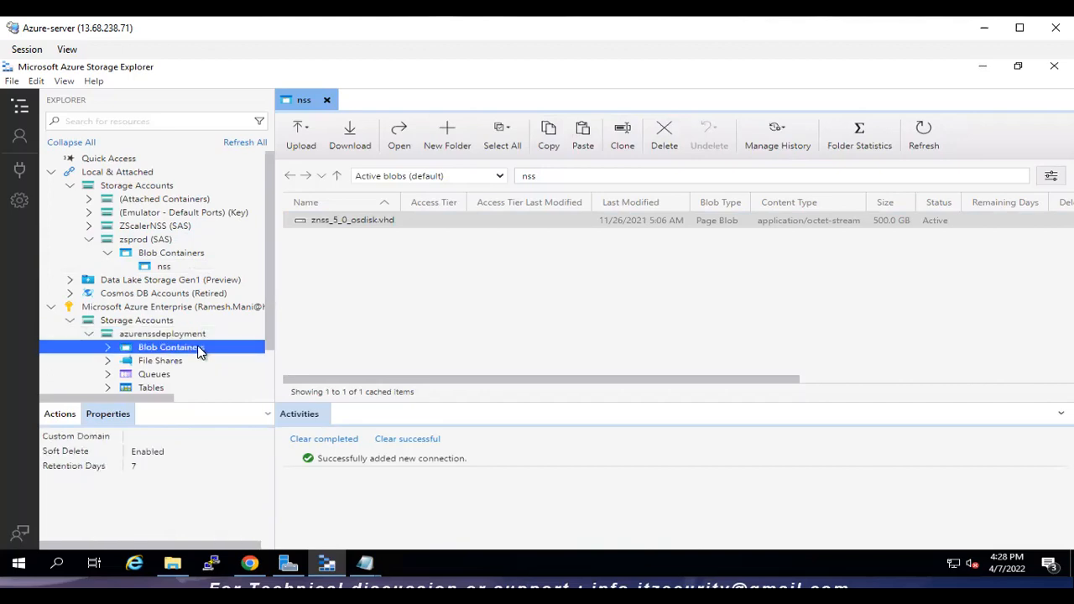
{"action": "left_click", "coordinate": [108, 347]}
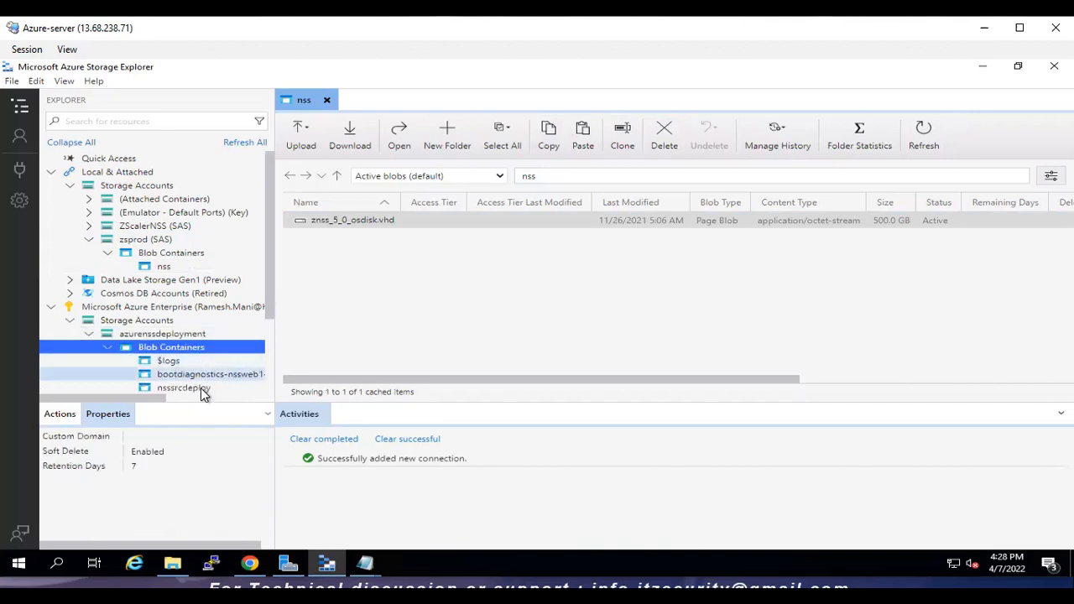
{"action": "left_click", "coordinate": [198, 390]}
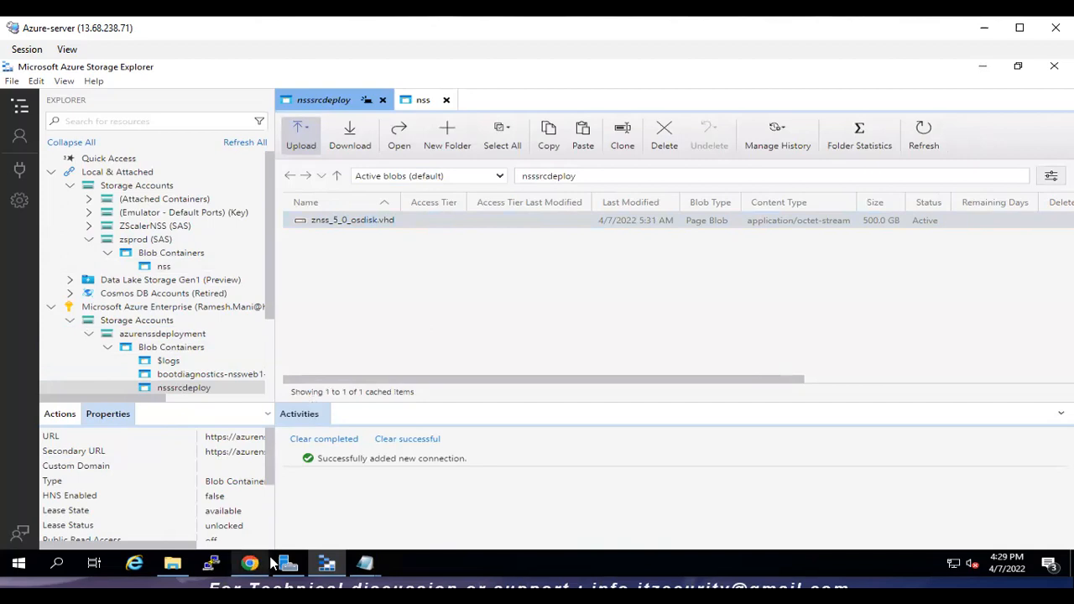
Step: Open conf_file in Notepad and change the name from NSSweb1 to NSSweb2
{"action": "mouse_move", "coordinate": [365, 567]}
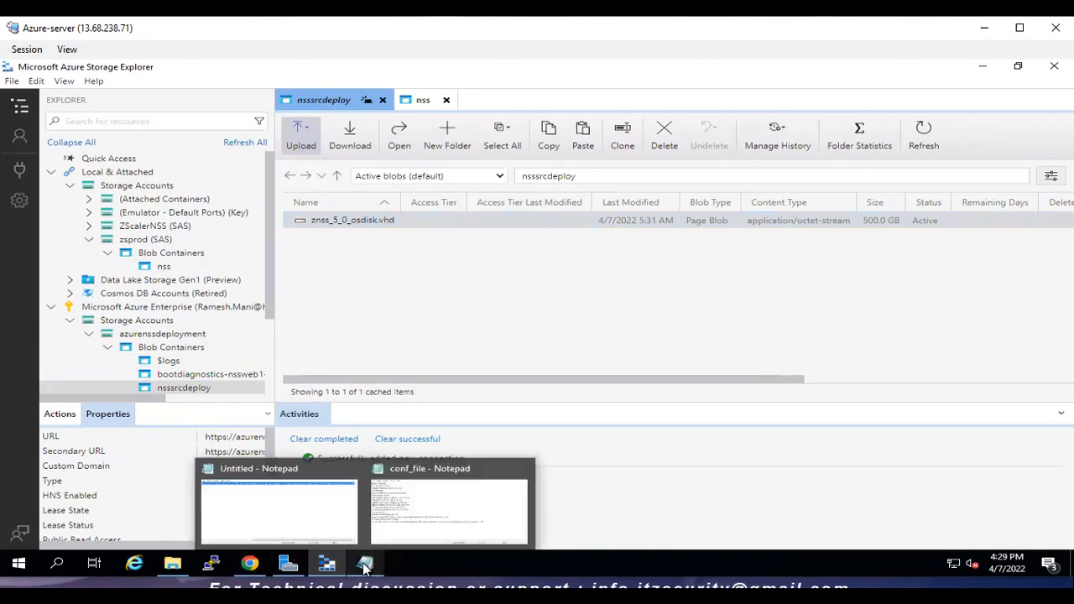
{"action": "right_click", "coordinate": [376, 560]}
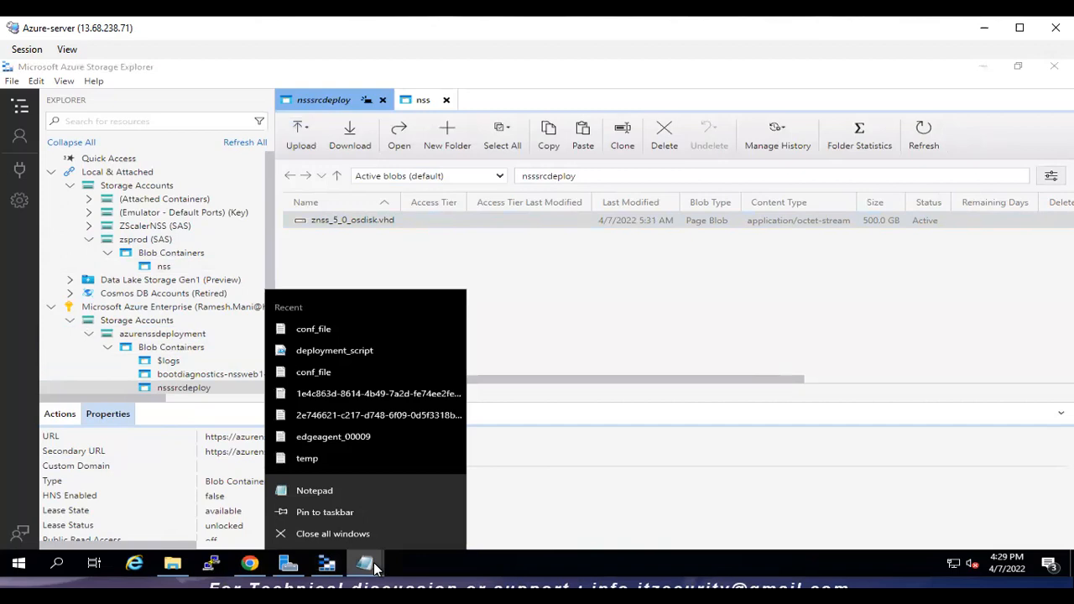
{"action": "left_click", "coordinate": [419, 530]}
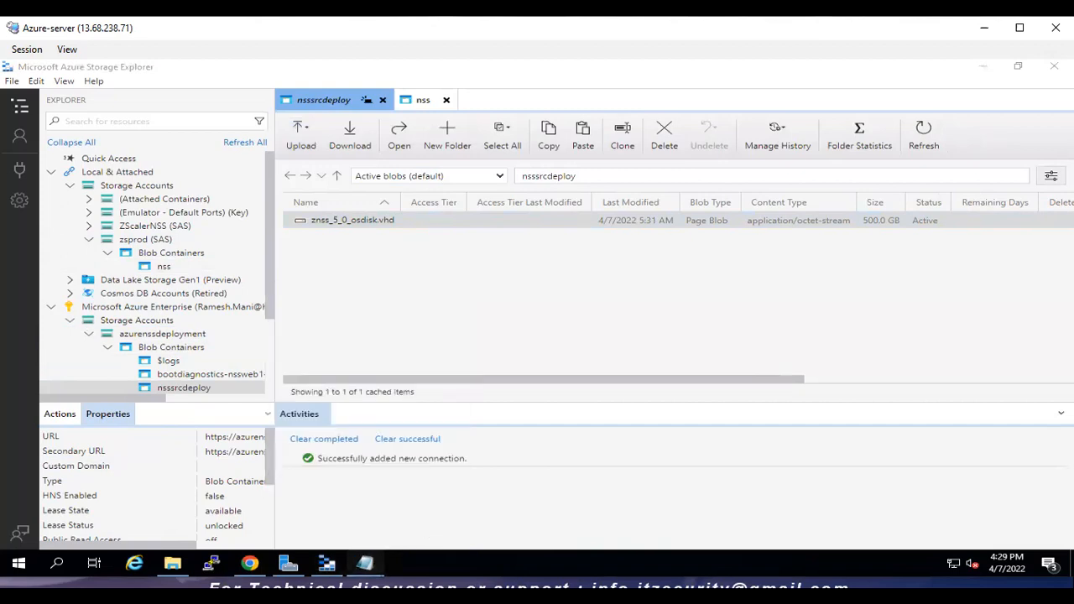
{"action": "mouse_move", "coordinate": [366, 564]}
{"action": "left_click", "coordinate": [422, 525]}
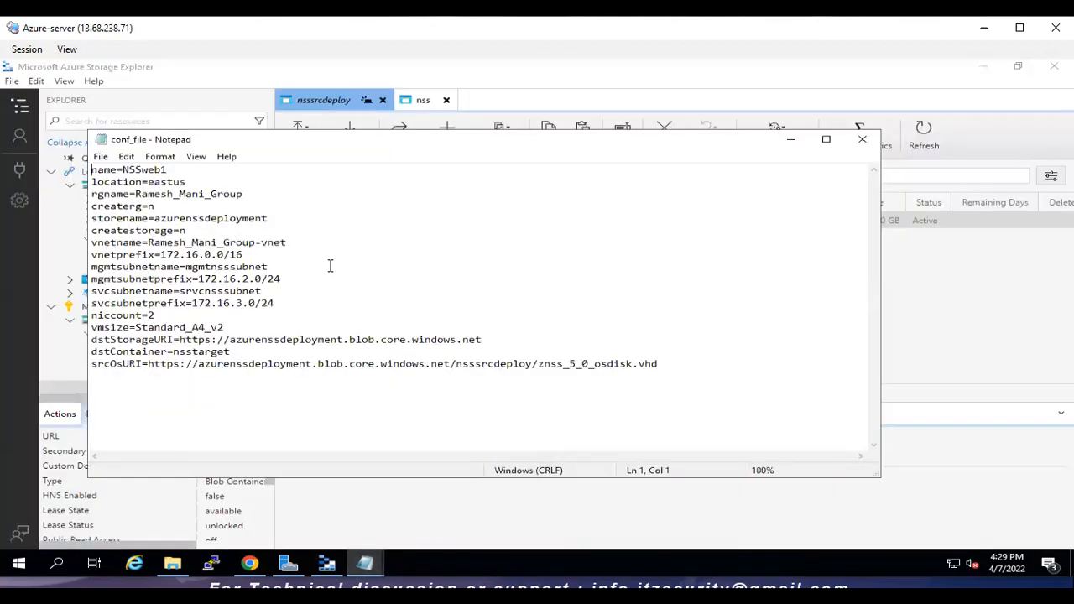
{"action": "left_click", "coordinate": [167, 169]}
{"action": "key", "text": "BackSpace"}
{"action": "type", "text": "2"}
Step: Review the srcOsURI, vnetname, vnetprefix and dstContainer values in conf_file
{"action": "left_click", "coordinate": [204, 365]}
{"action": "left_click", "coordinate": [244, 364]}
{"action": "left_click_drag", "start_coordinate": [160, 244], "coordinate": [238, 244]}
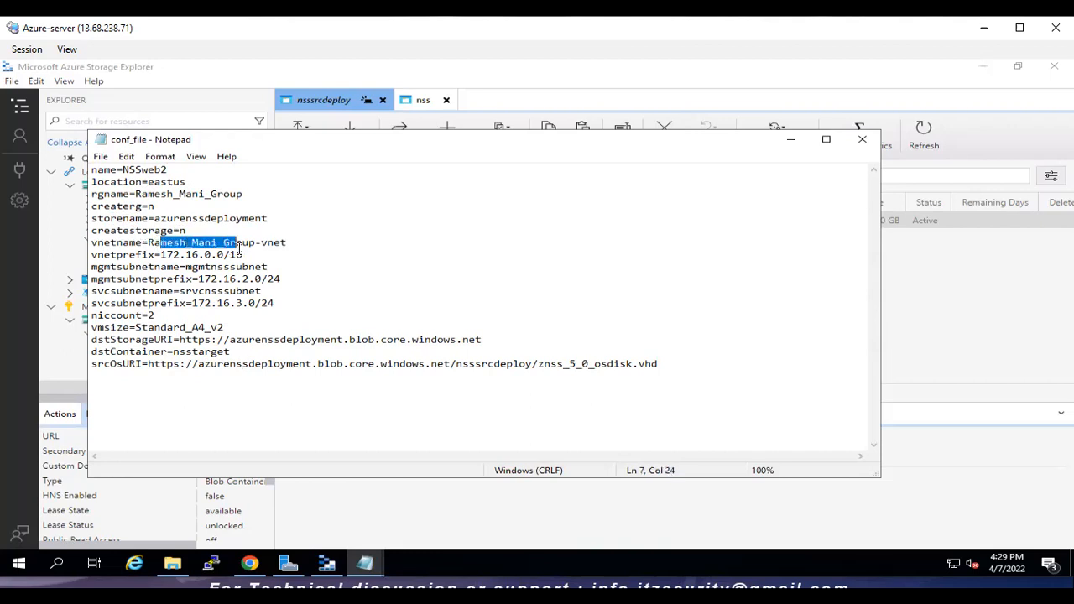
{"action": "left_click_drag", "start_coordinate": [166, 254], "coordinate": [204, 254]}
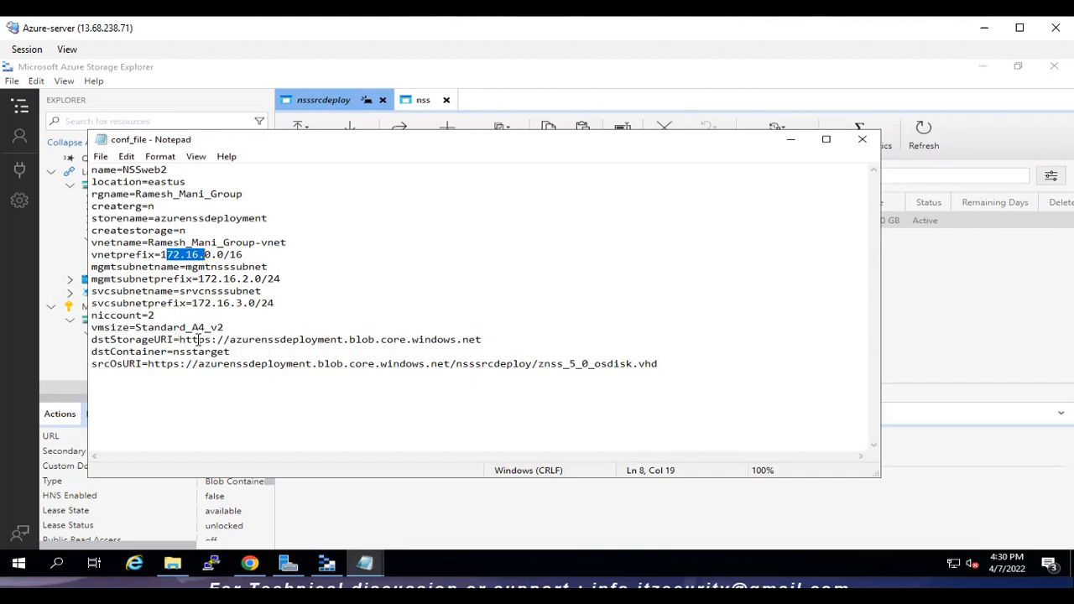
{"action": "left_click_drag", "start_coordinate": [230, 352], "coordinate": [180, 352]}
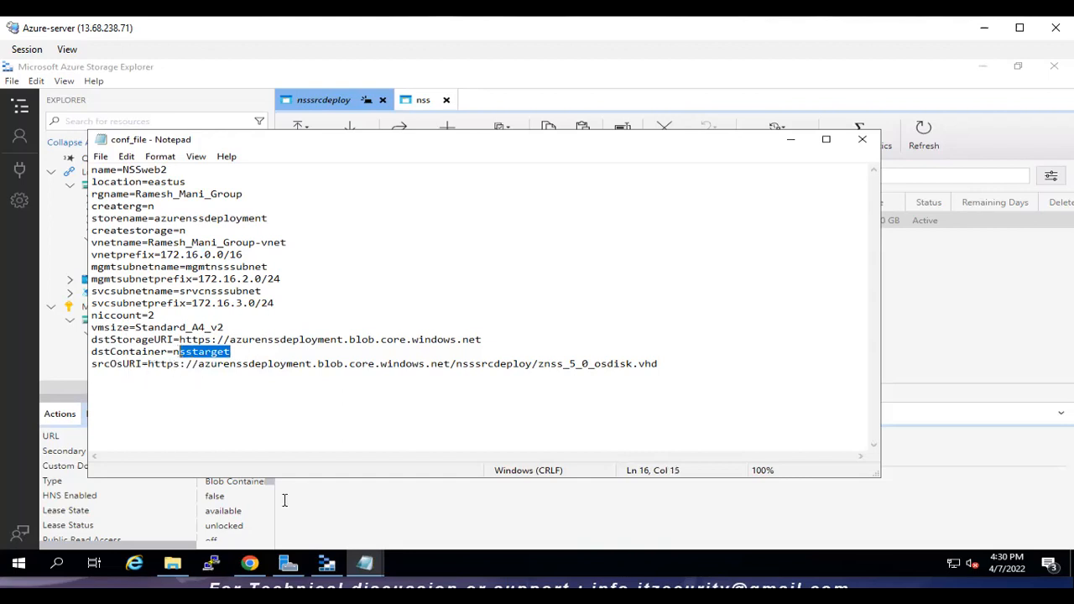
{"action": "left_click", "coordinate": [250, 563]}
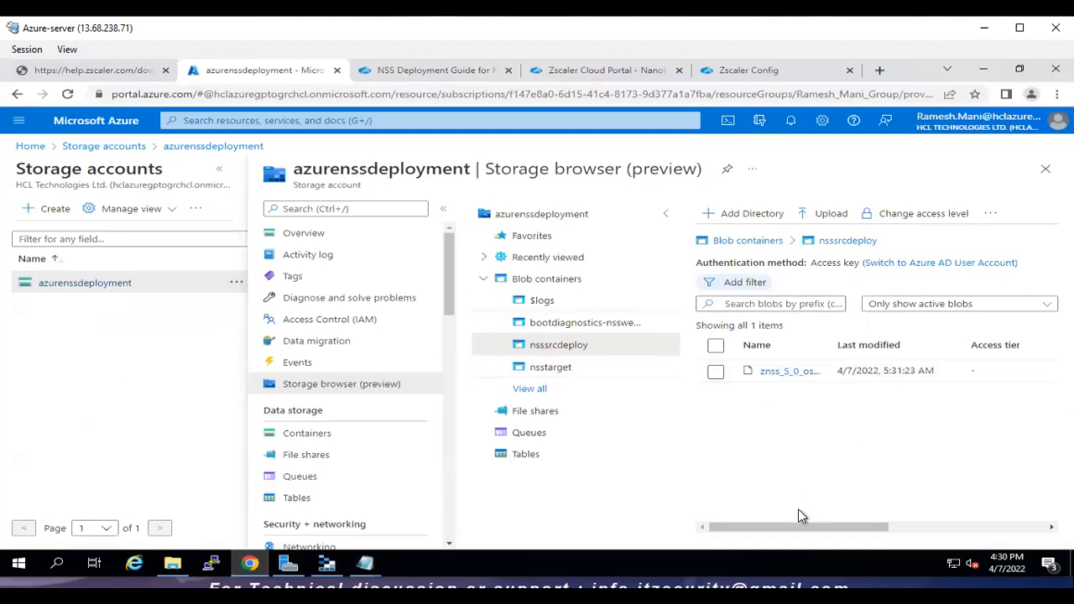
Step: Copy the znss_5_0_osdisk.vhd blob's URL from its Properties pane and return to conf_file
{"action": "left_click_drag", "start_coordinate": [796, 527], "coordinate": [1041, 508]}
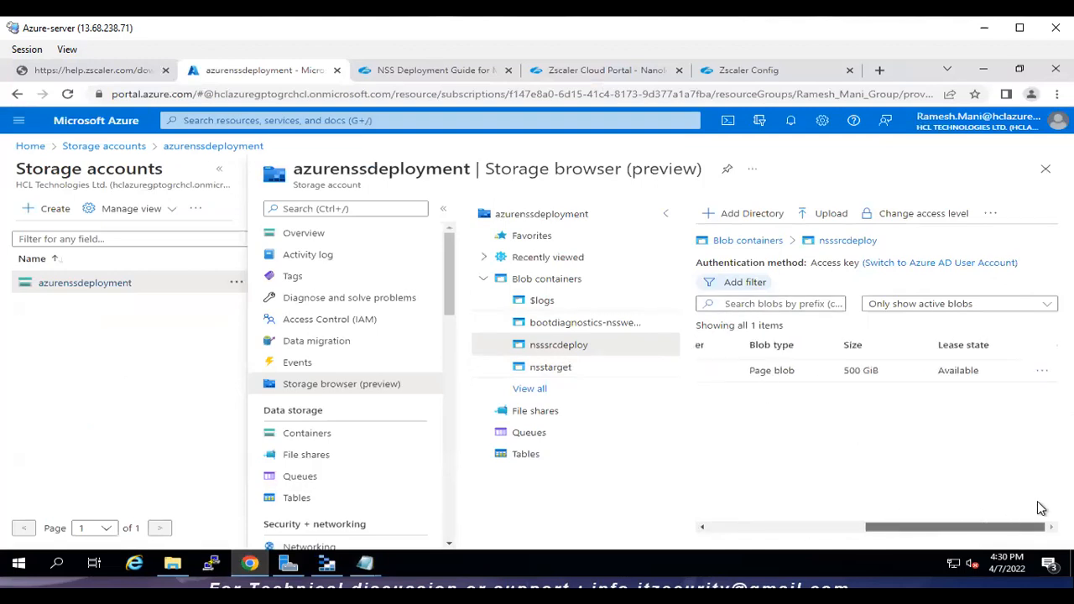
{"action": "left_click", "coordinate": [1042, 370]}
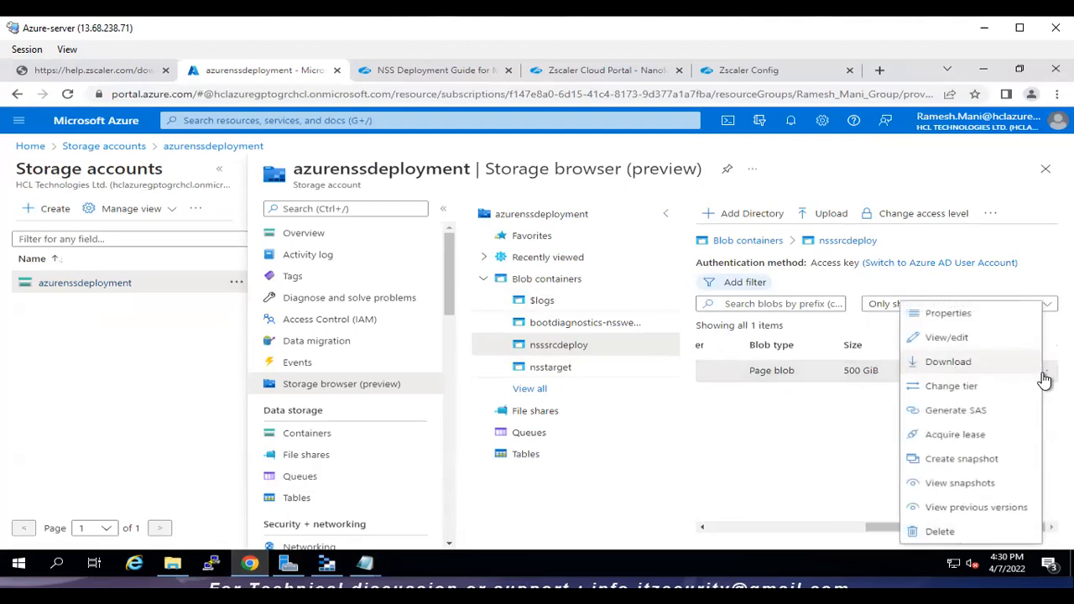
{"action": "left_click", "coordinate": [951, 314]}
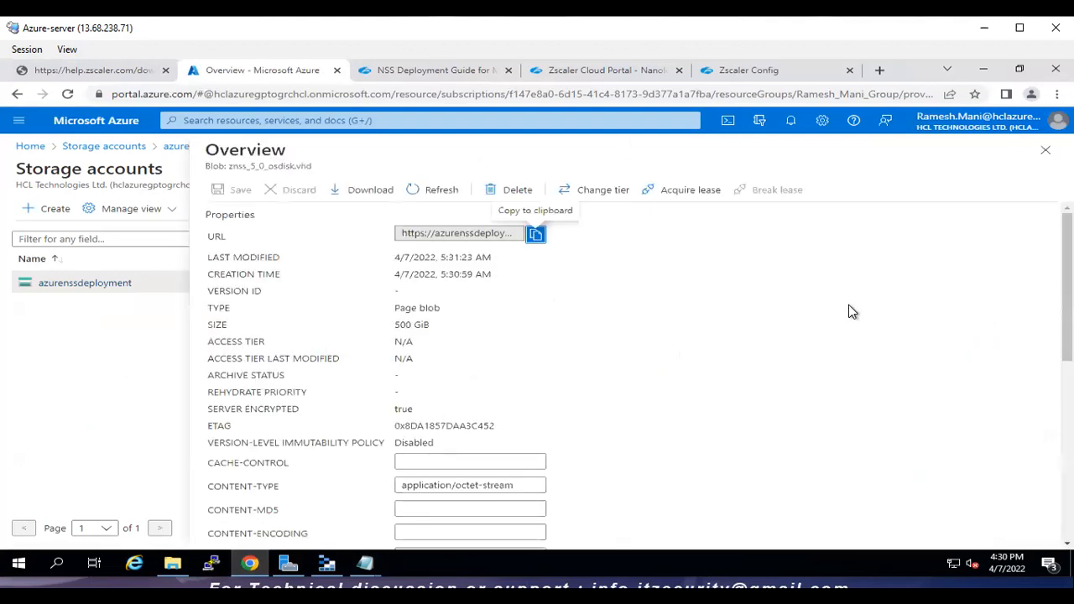
{"action": "left_click", "coordinate": [535, 237]}
{"action": "mouse_move", "coordinate": [368, 564]}
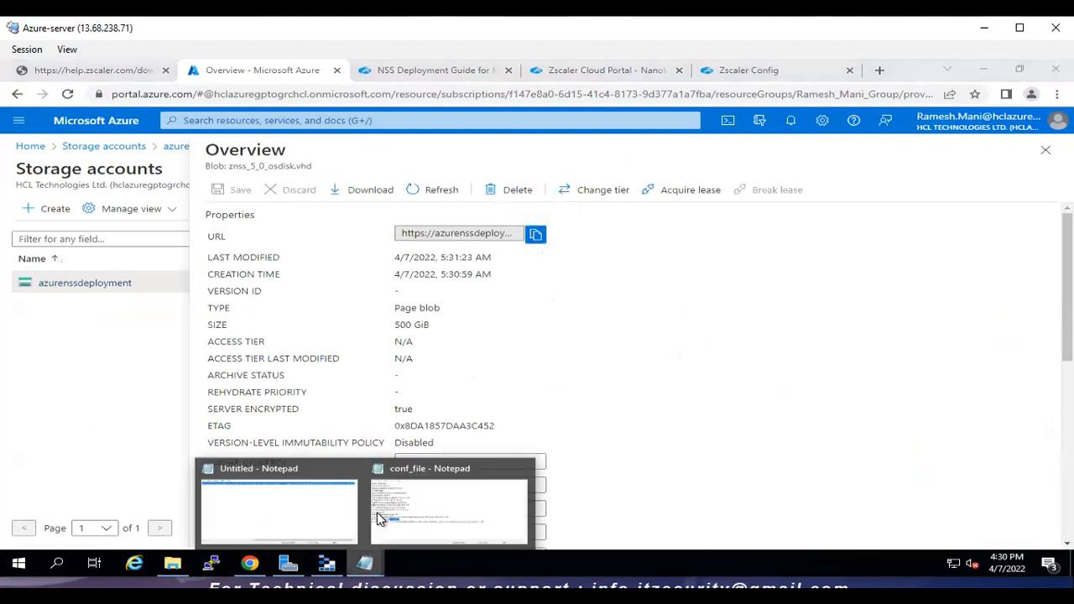
{"action": "left_click", "coordinate": [402, 499]}
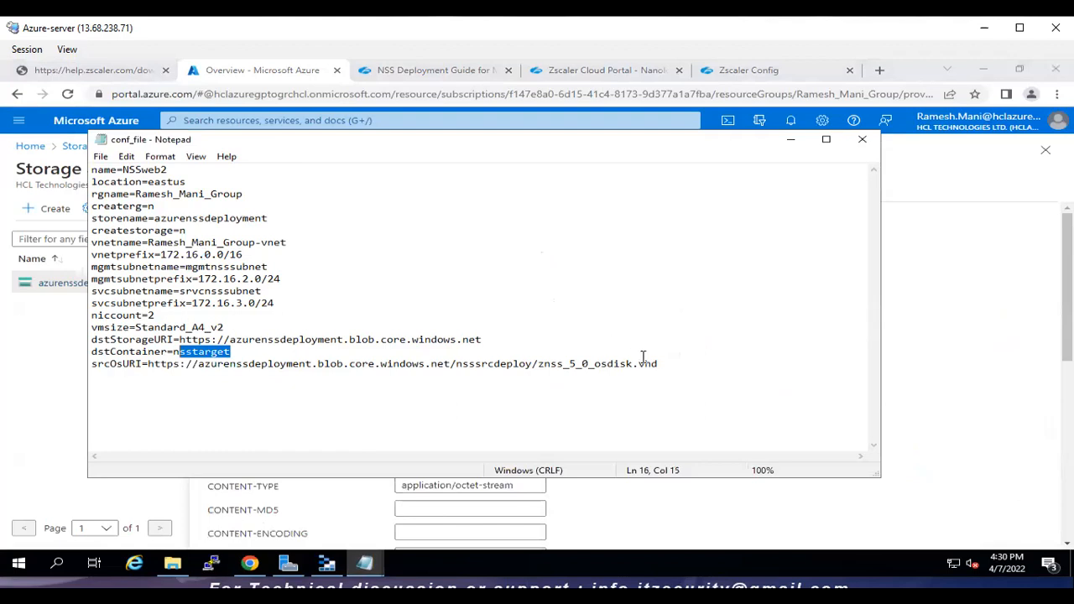
{"action": "left_click", "coordinate": [58, 563]}
Step: Launch PowerShell as administrator and change into C:\ramesh\nss, then view that folder in File Explorer
{"action": "type", "text": "powe"}
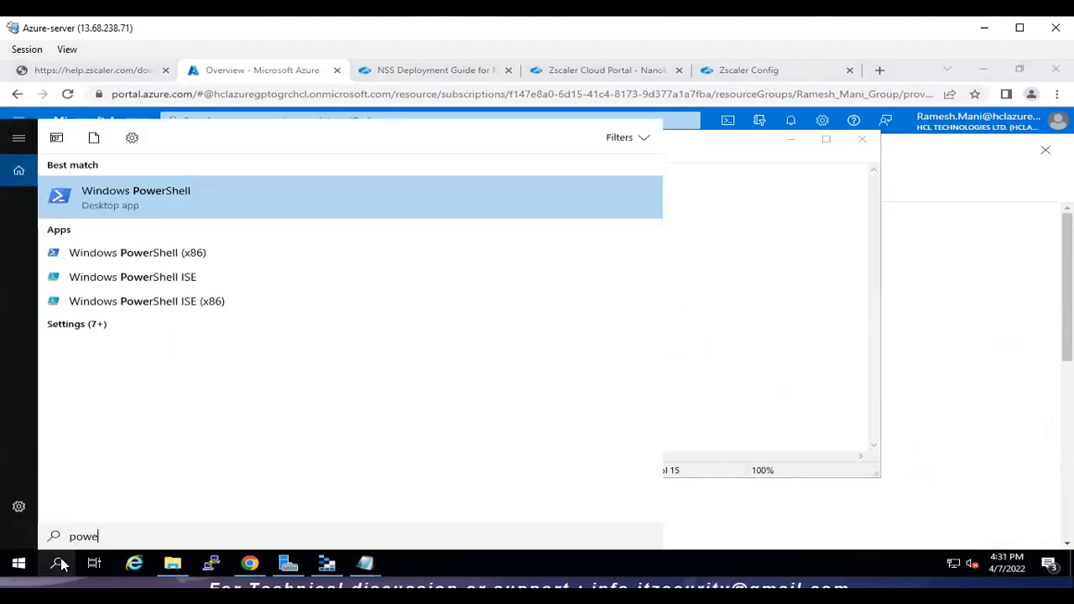
{"action": "type", "text": "rshell"}
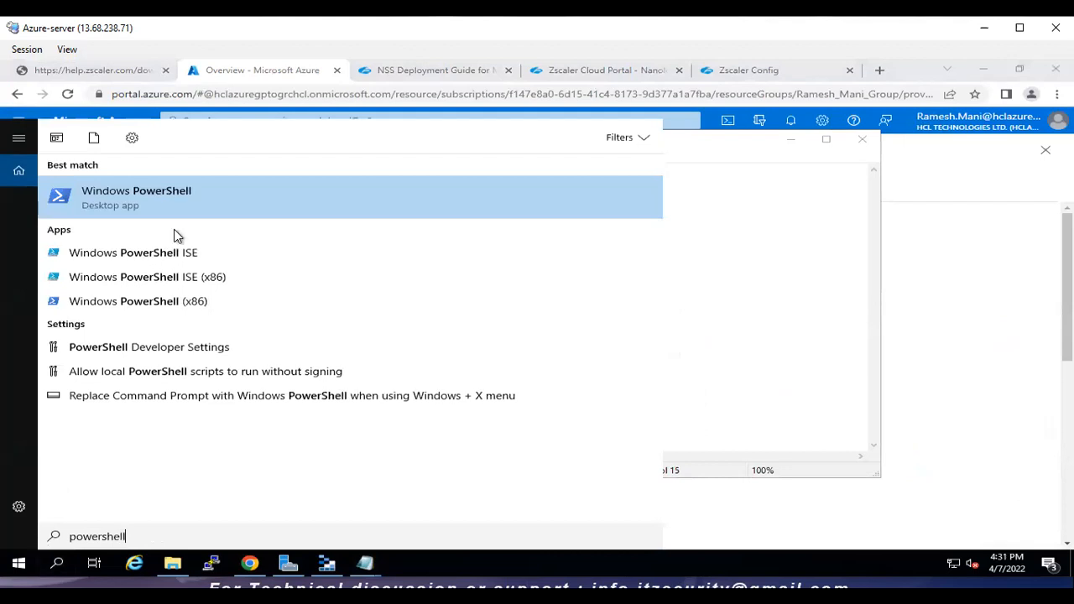
{"action": "right_click", "coordinate": [152, 218]}
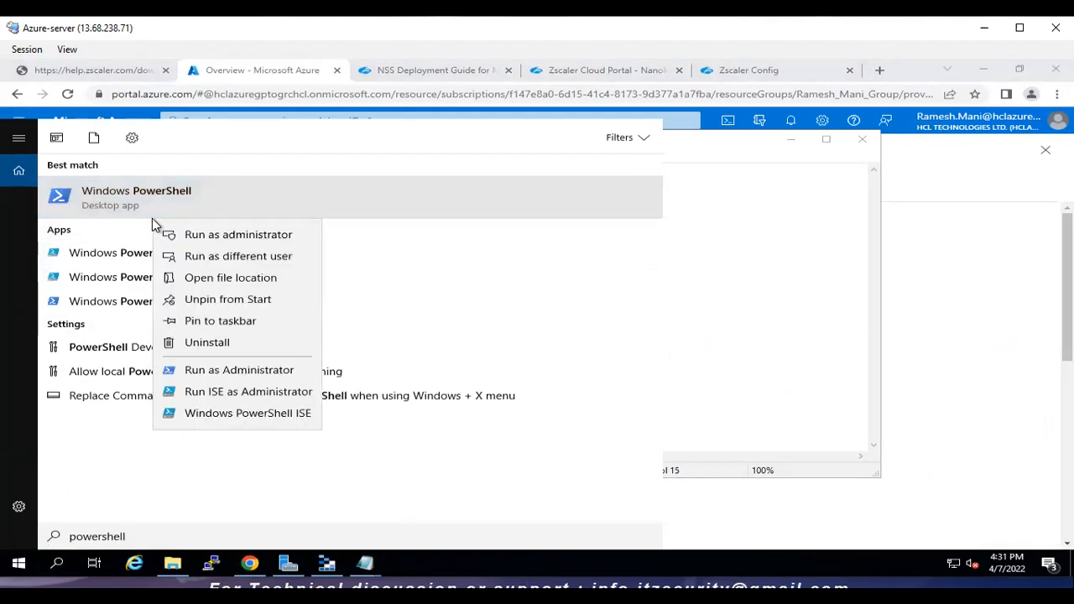
{"action": "left_click", "coordinate": [223, 240]}
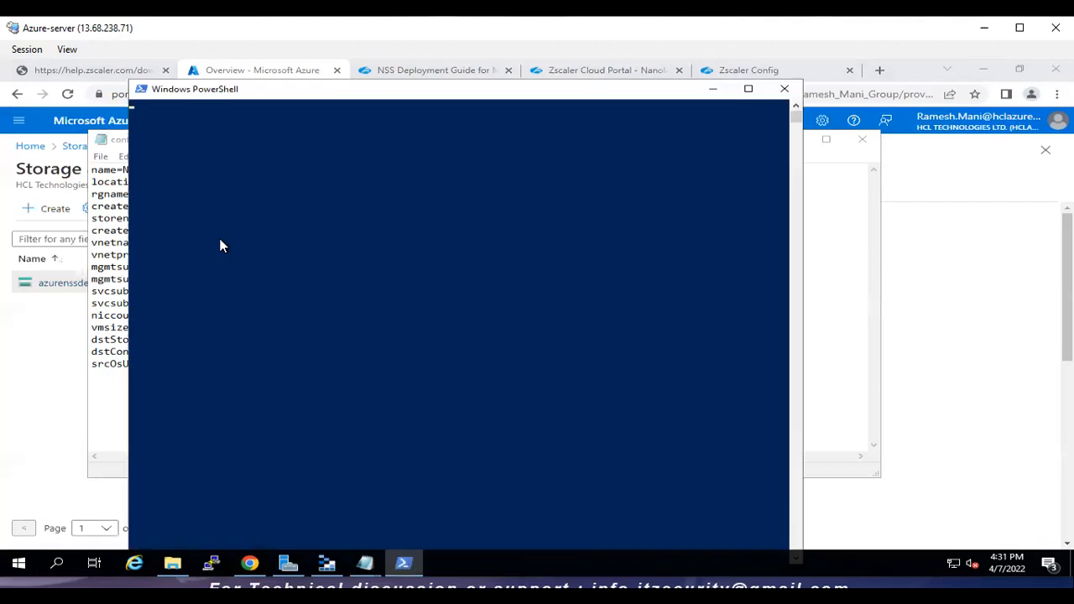
{"action": "type", "text": "cd"}
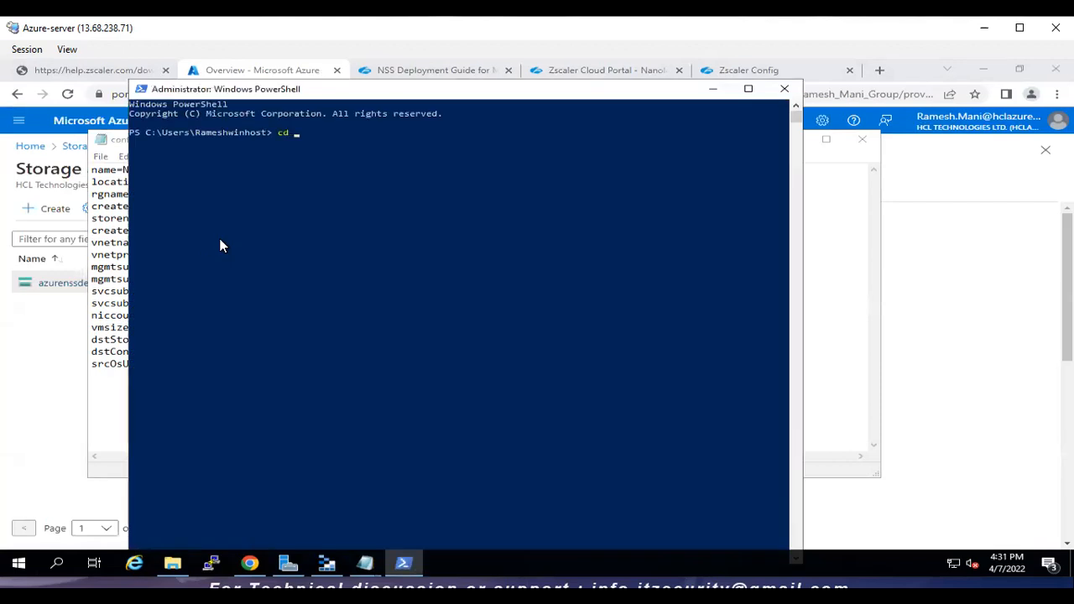
{"action": "type", "text": "amesh ss"}
{"action": "key", "text": "Return"}
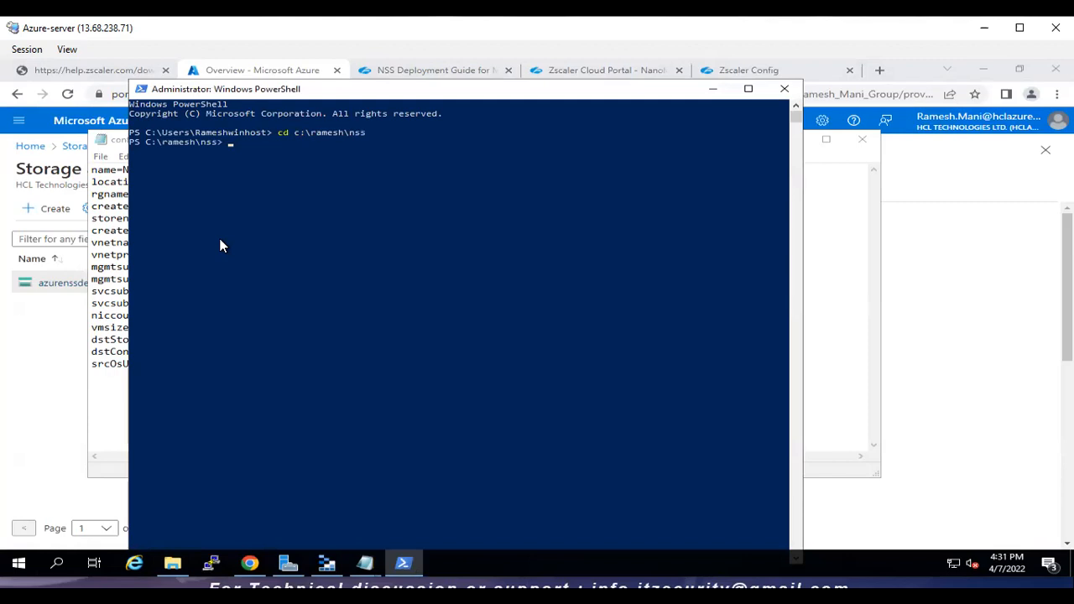
{"action": "key", "text": "Return"}
{"action": "key", "text": "Return"}
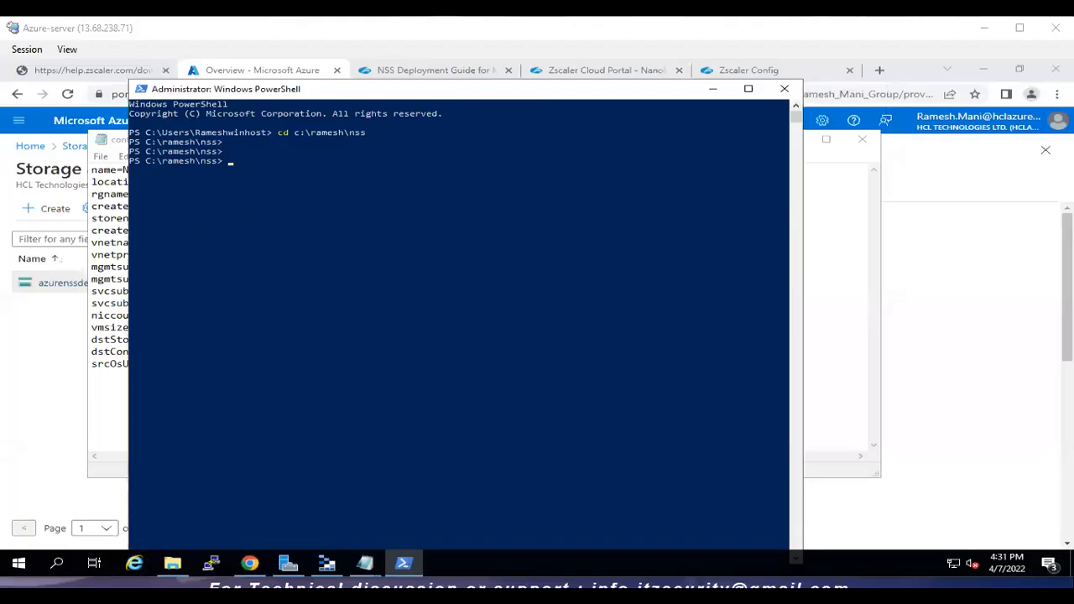
{"action": "left_click", "coordinate": [172, 564]}
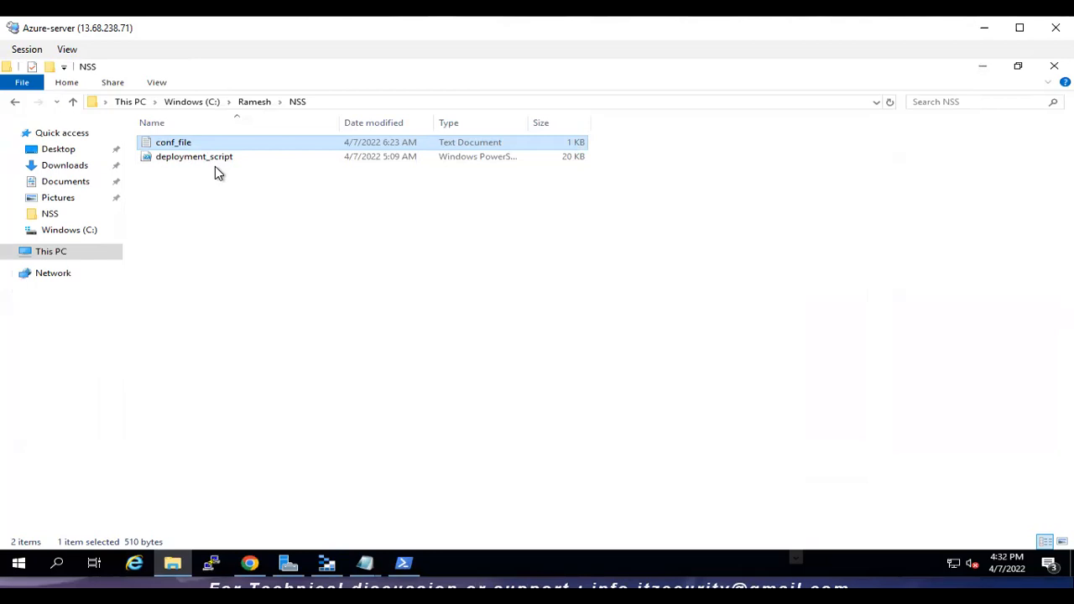
Step: Save the edited conf_file through Notepad's File menu and return to the PowerShell window
{"action": "mouse_move", "coordinate": [367, 563]}
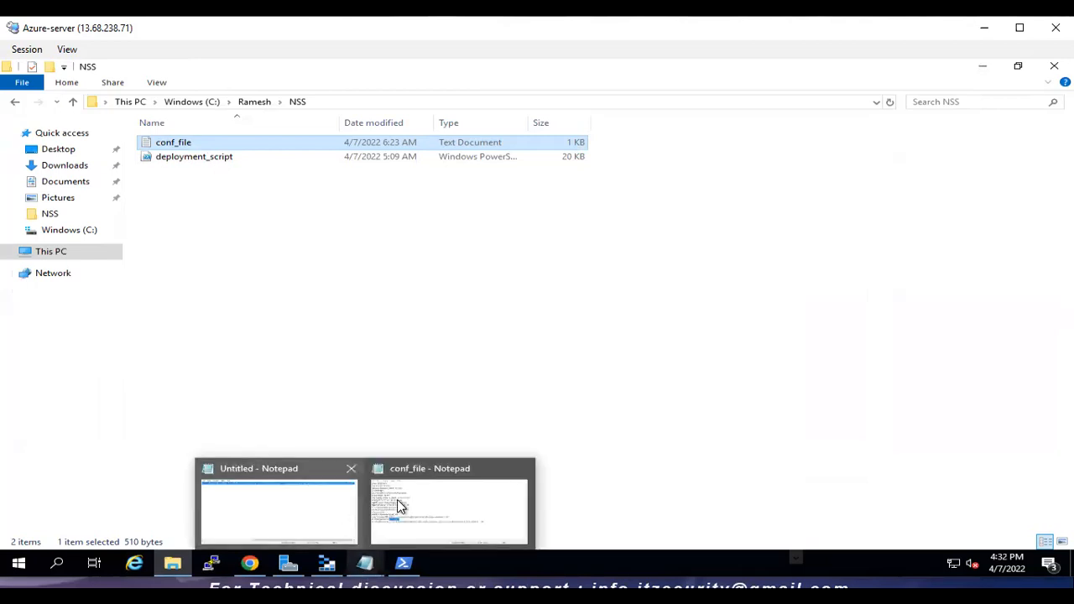
{"action": "left_click", "coordinate": [407, 501]}
{"action": "left_click", "coordinate": [408, 501]}
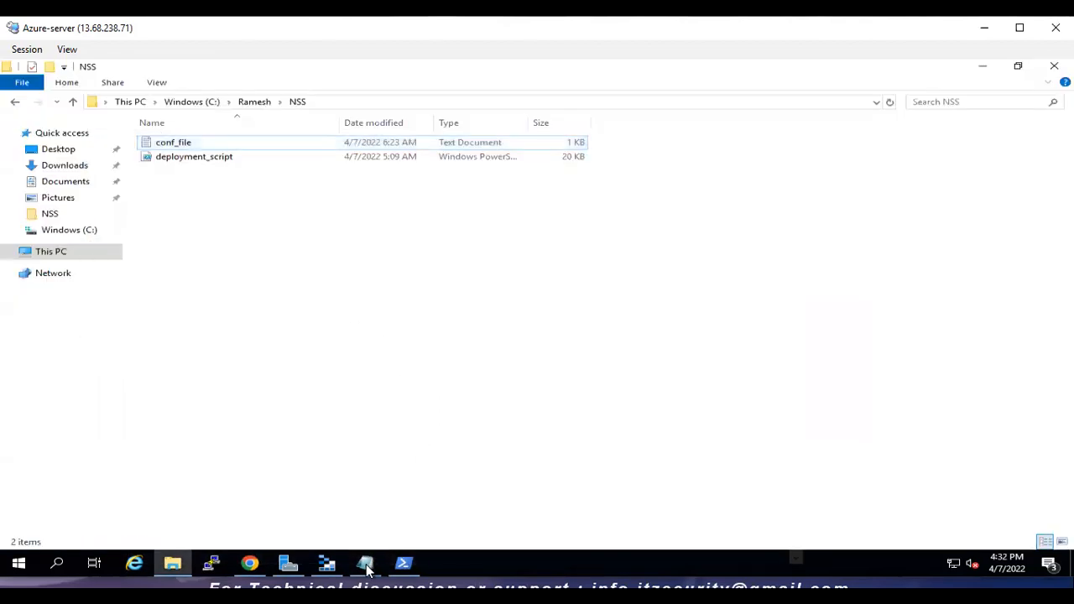
{"action": "mouse_move", "coordinate": [367, 564]}
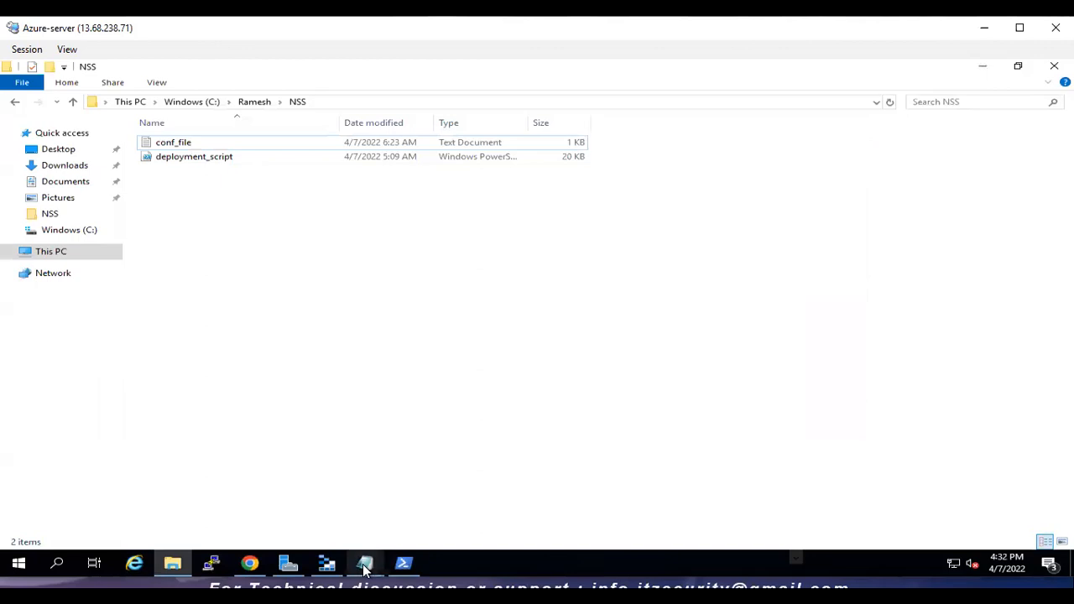
{"action": "left_click", "coordinate": [410, 526]}
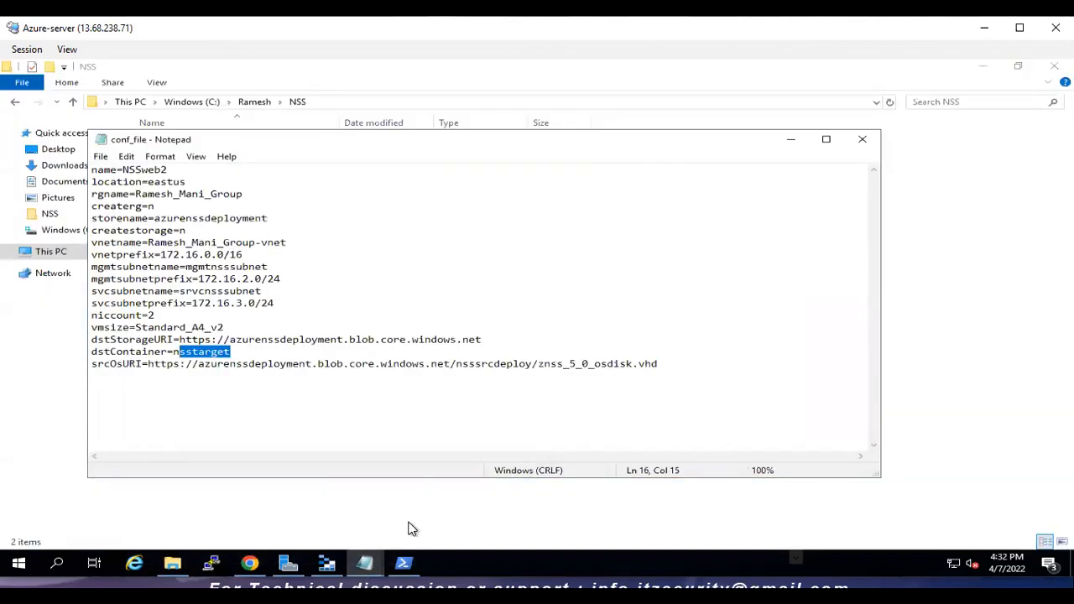
{"action": "left_click", "coordinate": [106, 159]}
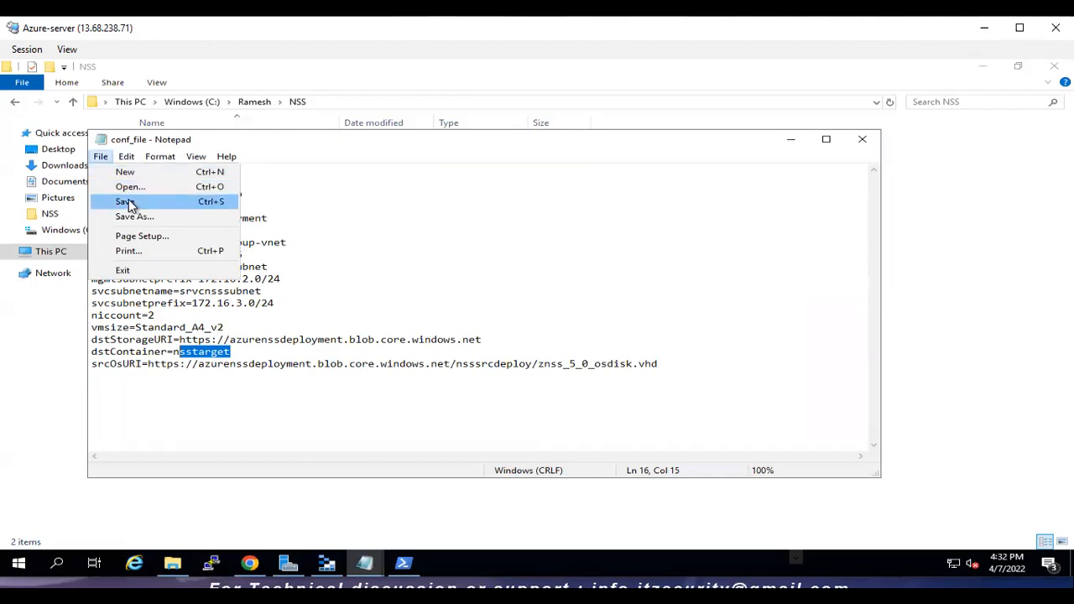
{"action": "left_click", "coordinate": [130, 201]}
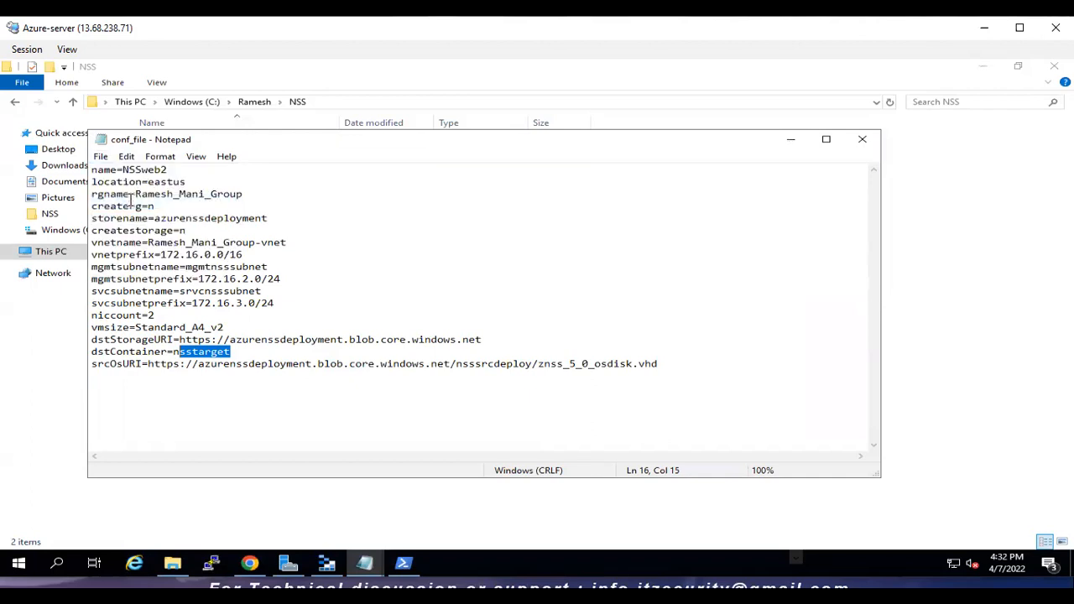
{"action": "left_click", "coordinate": [790, 141]}
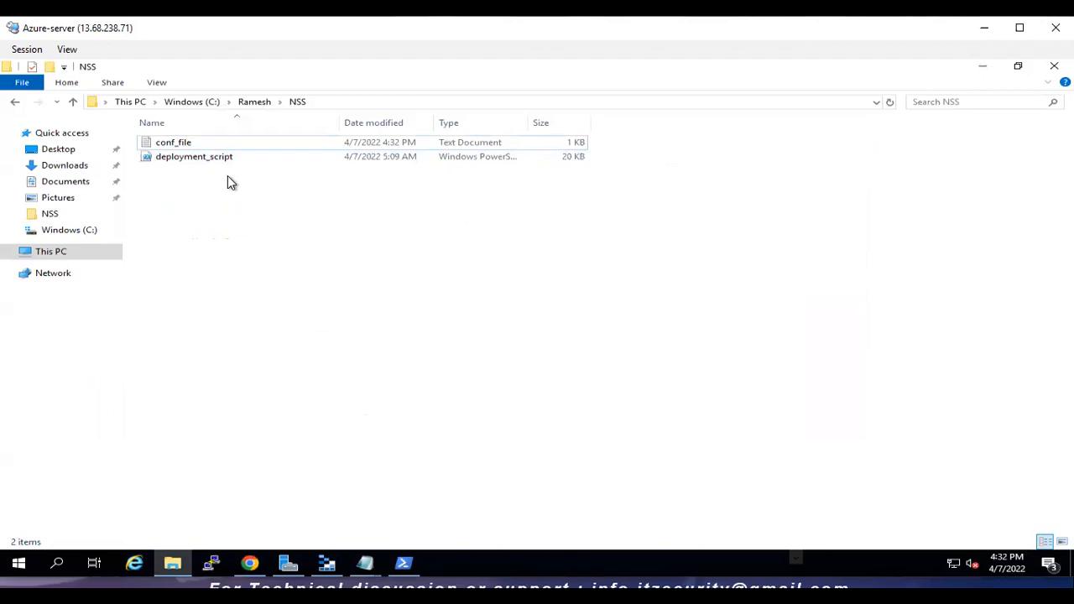
{"action": "left_click", "coordinate": [403, 561]}
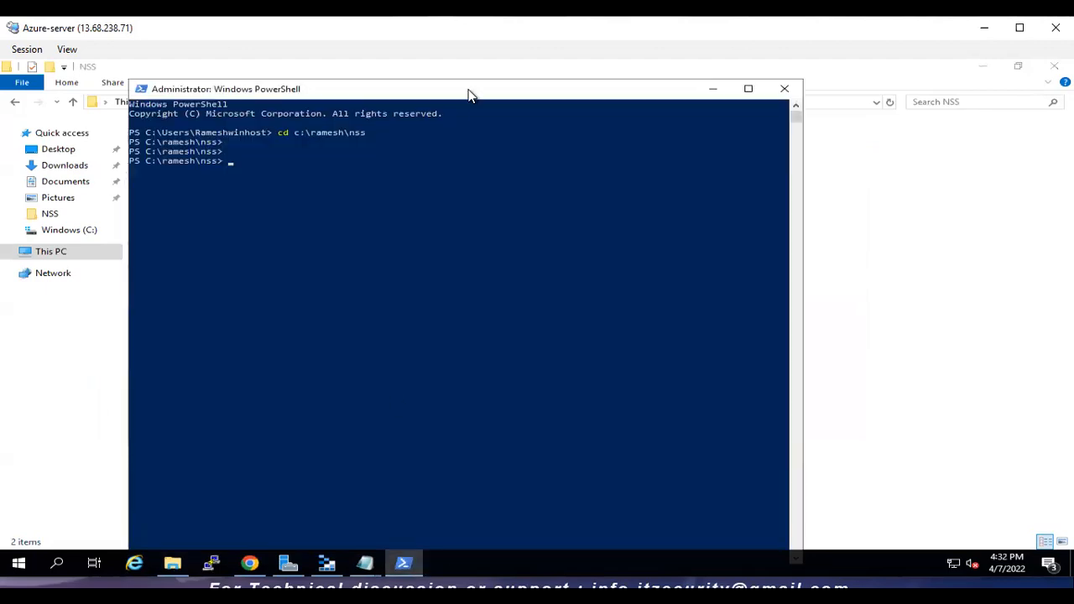
Step: Run deployment_script.ps1 with conf_file.txt in PowerShell by dropping both file paths at the prompt
{"action": "left_click_drag", "start_coordinate": [599, 97], "coordinate": [829, 108]}
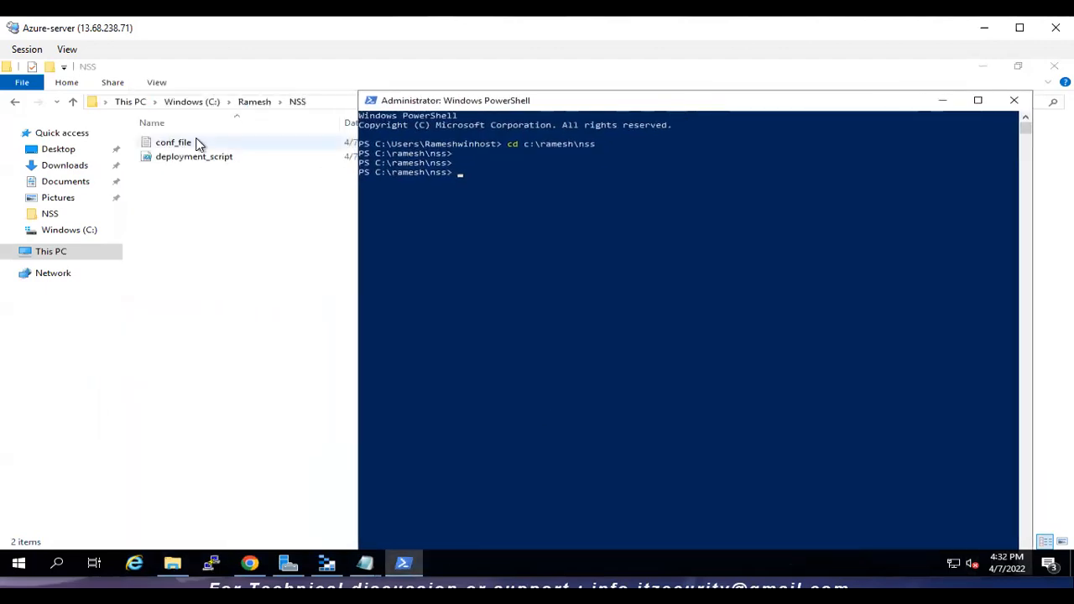
{"action": "left_click_drag", "start_coordinate": [202, 157], "coordinate": [484, 258]}
{"action": "left_click_drag", "start_coordinate": [176, 142], "coordinate": [694, 190]}
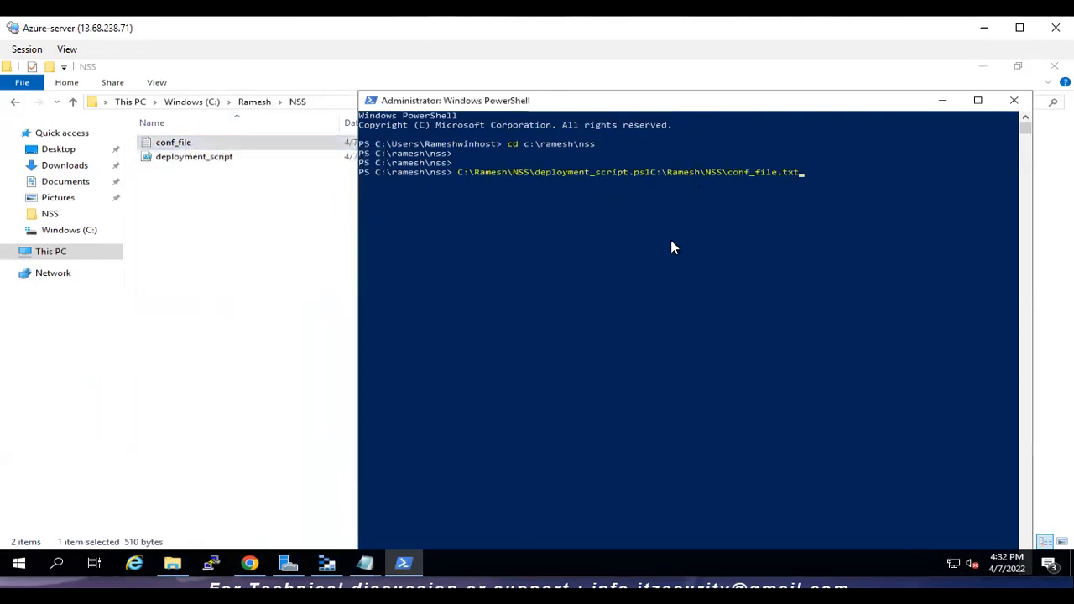
{"action": "key", "text": "Left"}
{"action": "key", "text": "Left"}
{"action": "key", "text": "Left"}
{"action": "key", "text": "Left"}
{"action": "key", "text": "Left"}
{"action": "key", "text": "Left"}
{"action": "key", "text": "Left"}
{"action": "key", "text": "Left"}
{"action": "key", "text": "Left"}
{"action": "key", "text": "Left"}
{"action": "key", "text": "Left"}
{"action": "key", "text": "Left"}
{"action": "key", "text": "Left"}
{"action": "key", "text": "Left"}
{"action": "key", "text": "Left"}
{"action": "key", "text": "Left"}
{"action": "key", "text": "Left"}
{"action": "key", "text": "Left"}
{"action": "key", "text": "Left"}
{"action": "key", "text": "Left"}
{"action": "key", "text": "Left"}
{"action": "key", "text": "Left"}
{"action": "key", "text": "Left"}
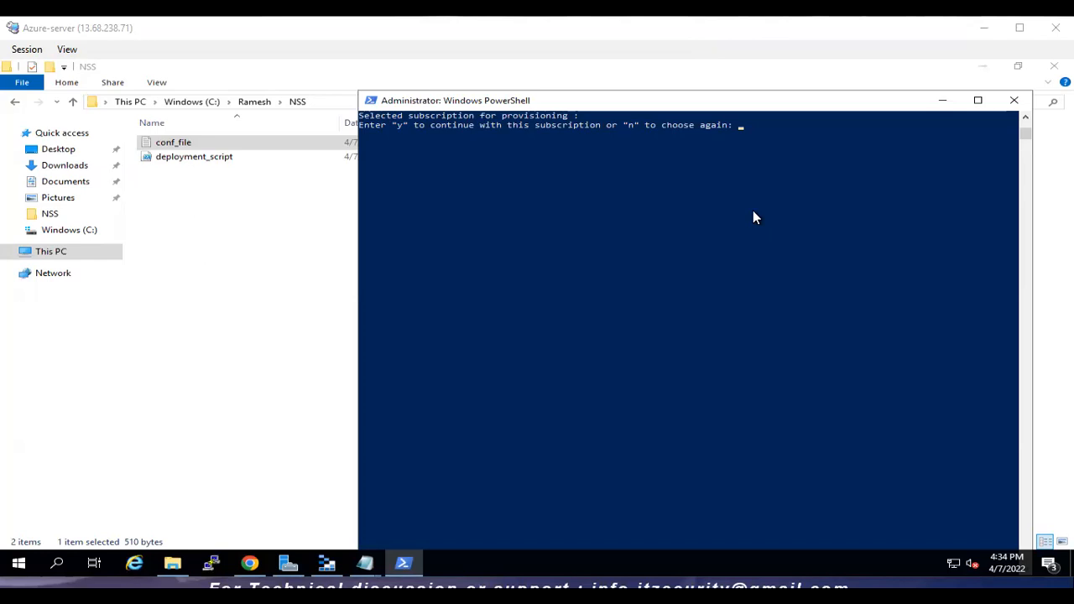
Step: Answer y to confirm provisioning with the selected subscription
{"action": "left_click", "coordinate": [754, 217]}
{"action": "type", "text": "y"}
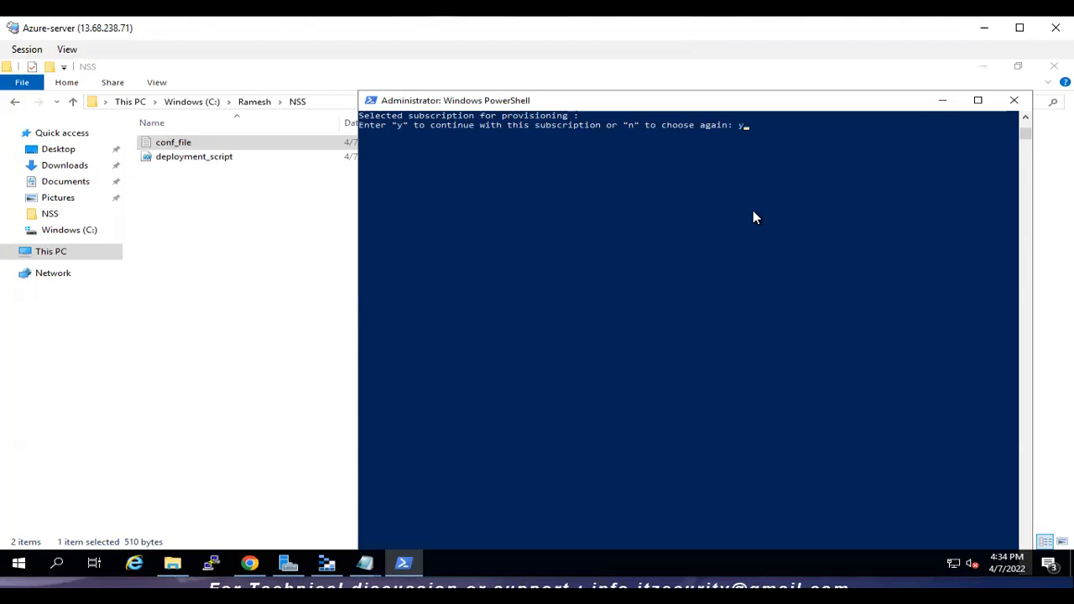
{"action": "key", "text": "Return"}
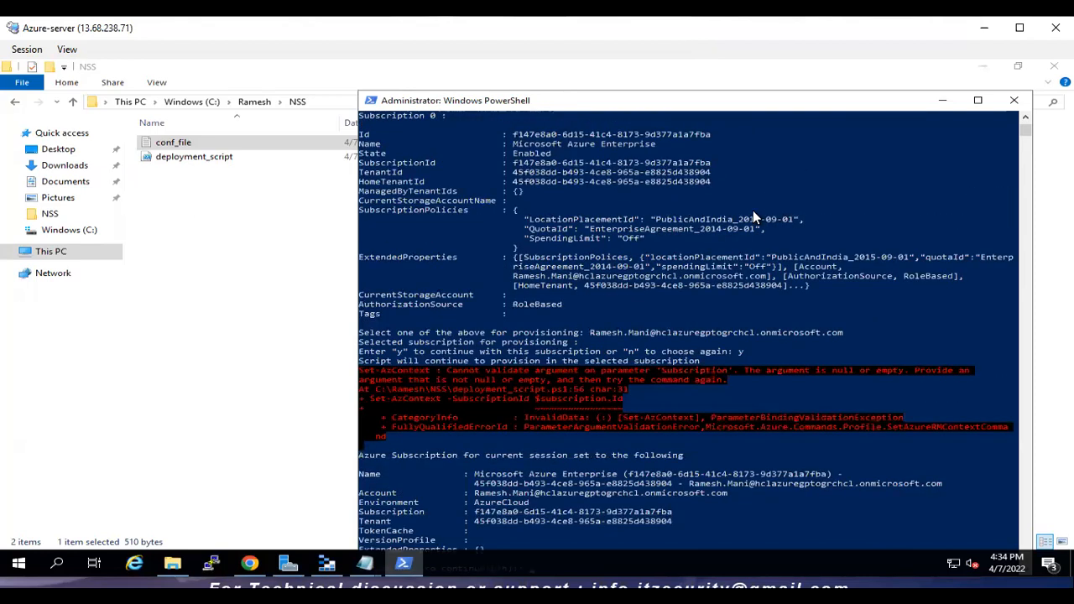
{"action": "left_click_drag", "start_coordinate": [1022, 128], "coordinate": [1024, 139]}
{"action": "scroll", "coordinate": [1024, 139], "scroll_direction": "down", "scroll_amount": 3}
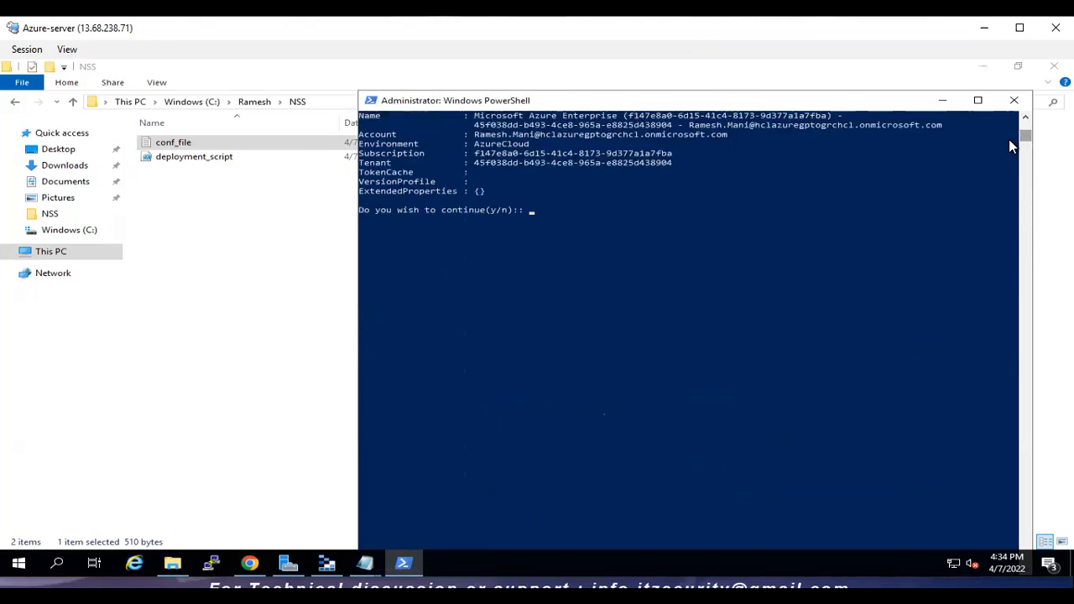
Step: Answer y to 'Do you wish to continue' and let the NSSweb2 deployment finish
{"action": "type", "text": "y"}
{"action": "key", "text": "Return"}
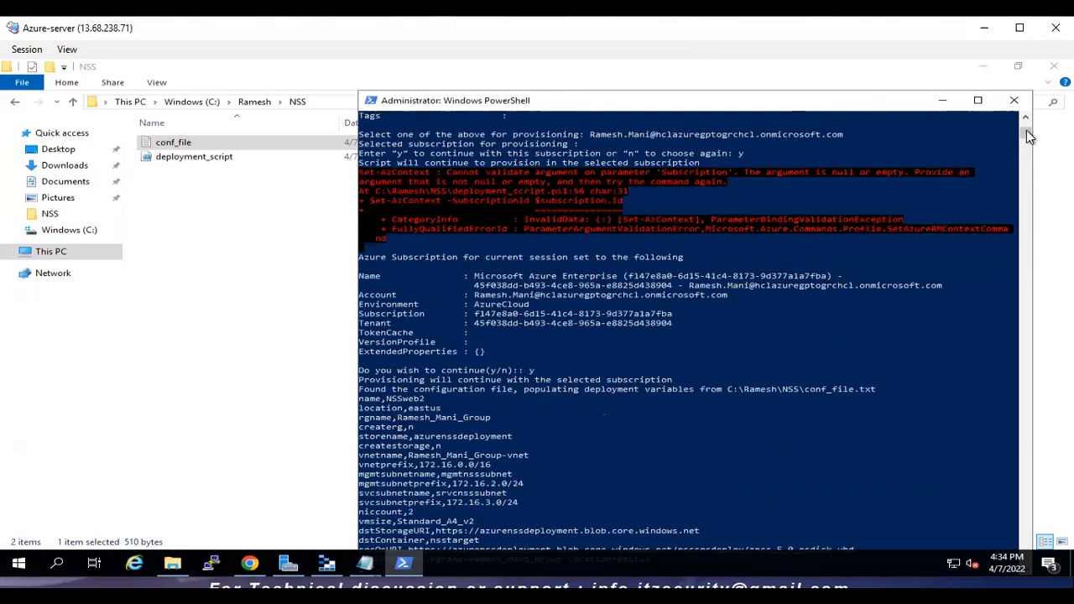
{"action": "left_click_drag", "start_coordinate": [1025, 134], "coordinate": [1023, 145]}
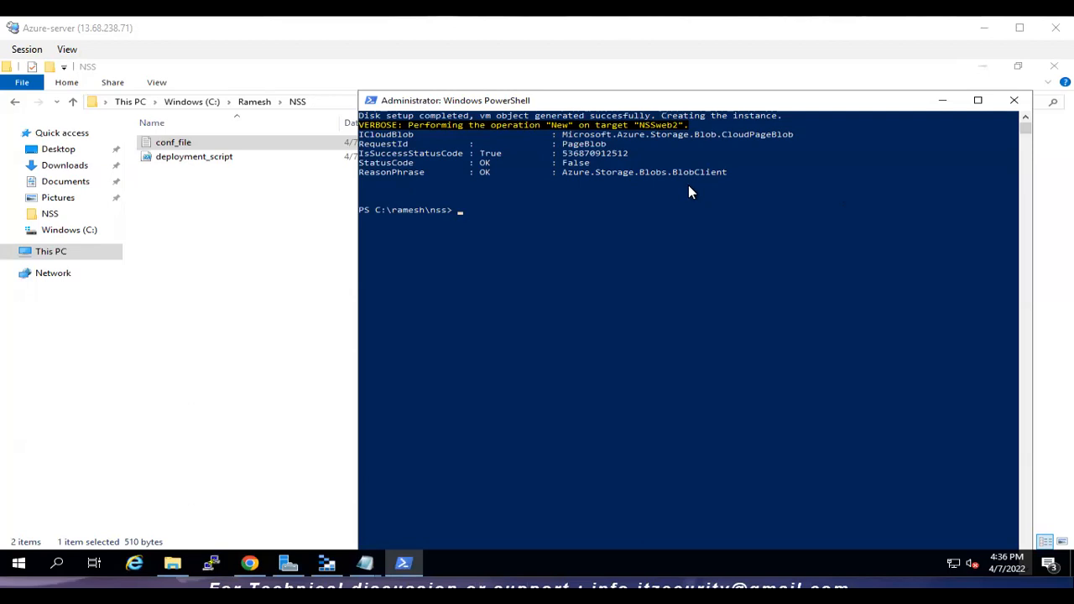
Step: Open the NSSweb2 virtual machine from the portal's Virtual machines list
{"action": "left_click", "coordinate": [250, 564]}
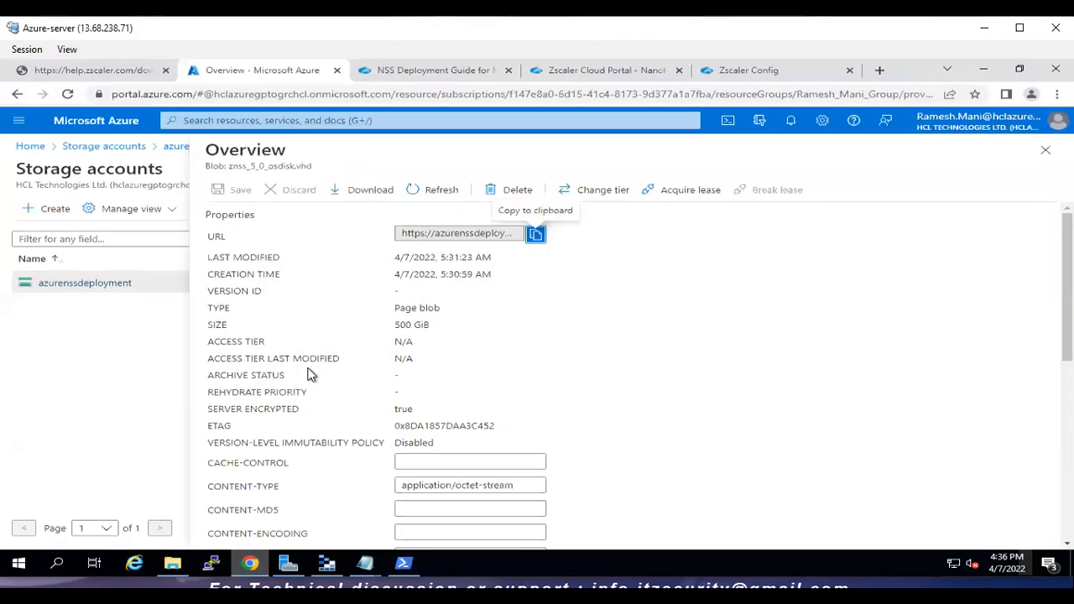
{"action": "left_click", "coordinate": [241, 121]}
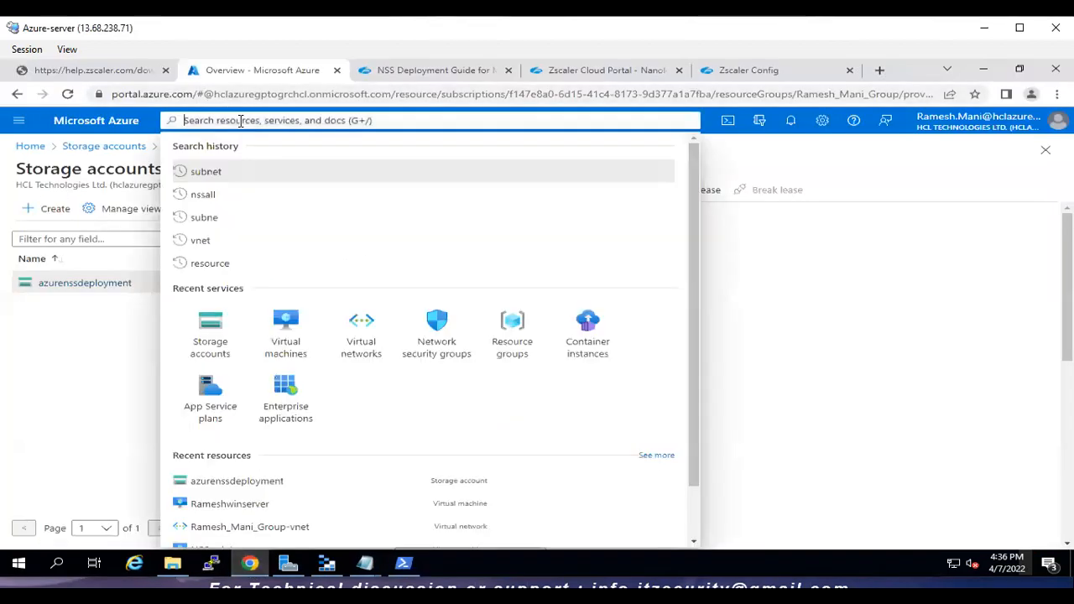
{"action": "type", "text": "vi"}
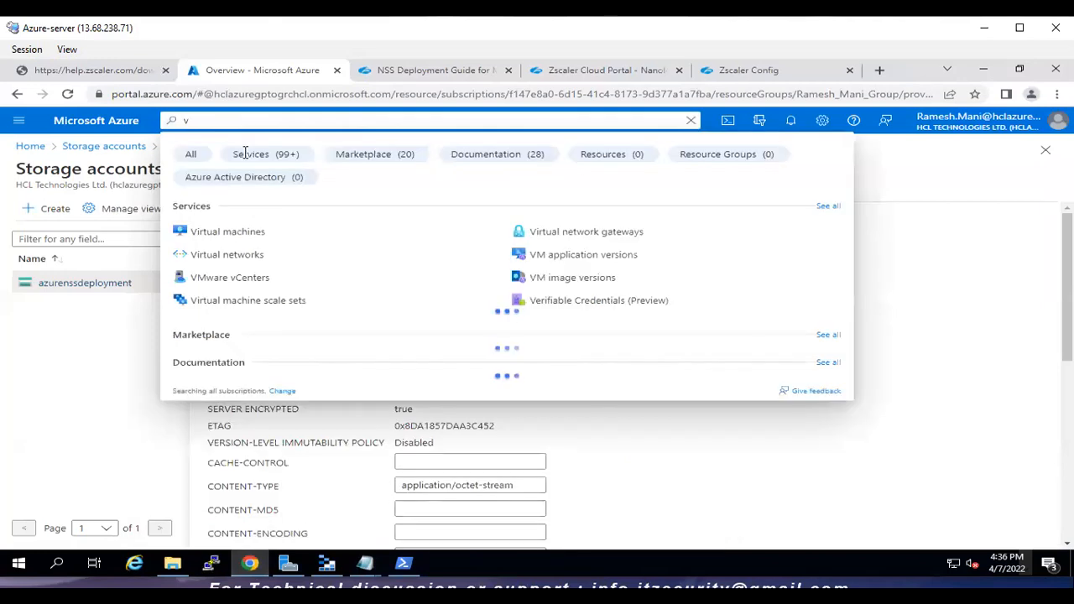
{"action": "left_click", "coordinate": [242, 240]}
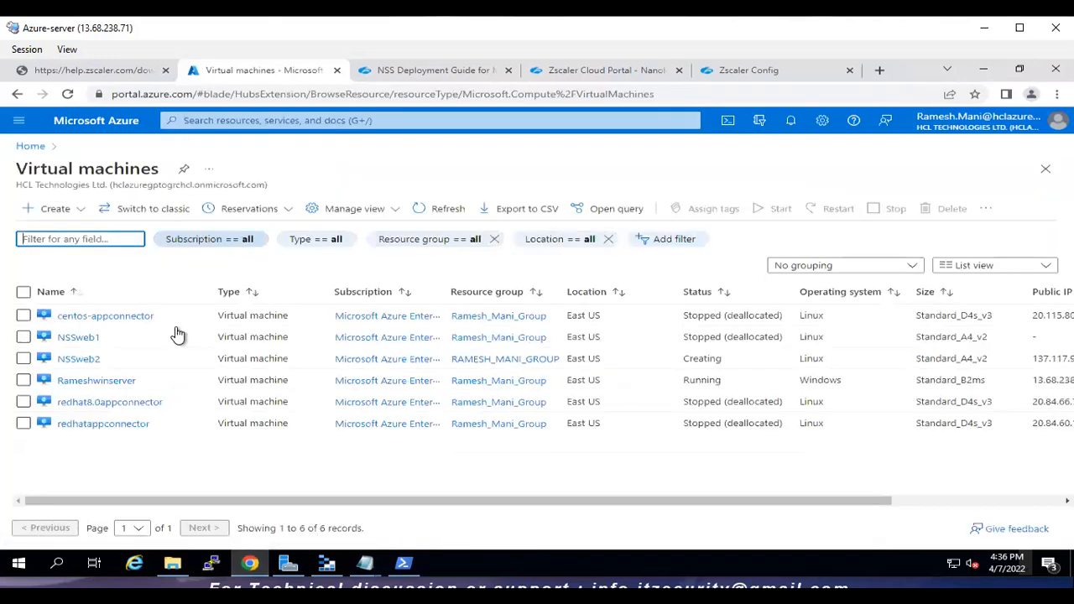
{"action": "left_click", "coordinate": [77, 361]}
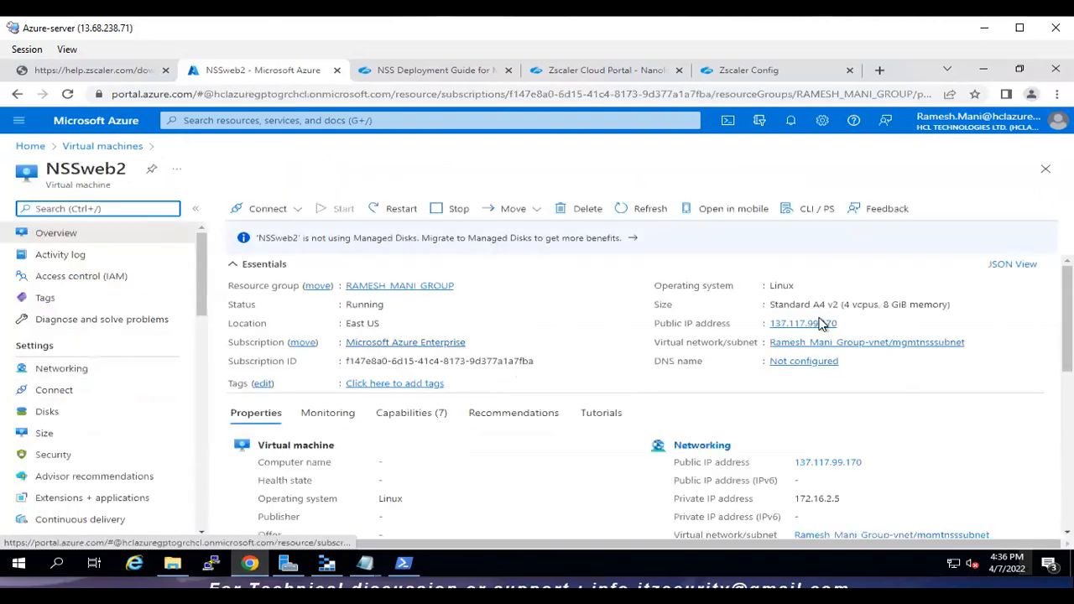
Step: Note NSSweb2's public IP 137.117.99.170 and go to its Networking page
{"action": "scroll", "coordinate": [638, 395], "scroll_direction": "down", "scroll_amount": 4}
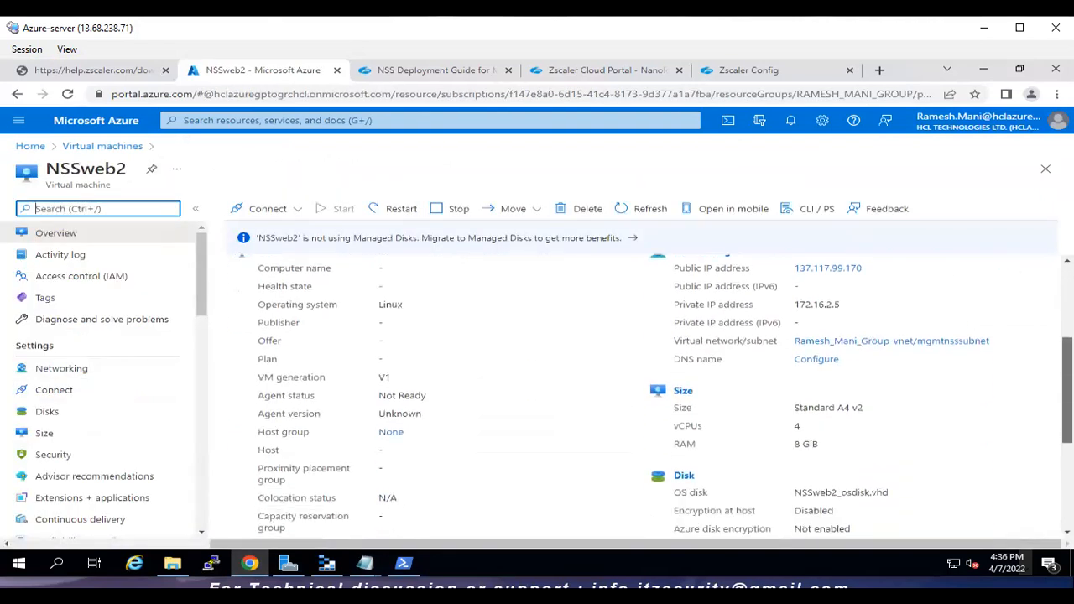
{"action": "scroll", "coordinate": [923, 333], "scroll_direction": "up", "scroll_amount": 3}
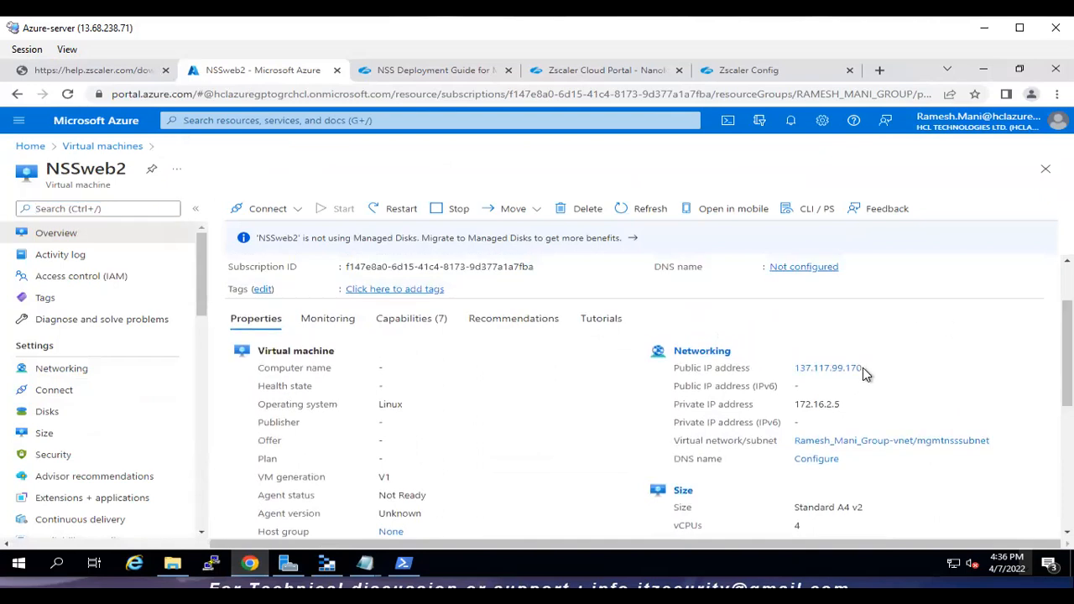
{"action": "left_click_drag", "start_coordinate": [862, 367], "coordinate": [797, 372]}
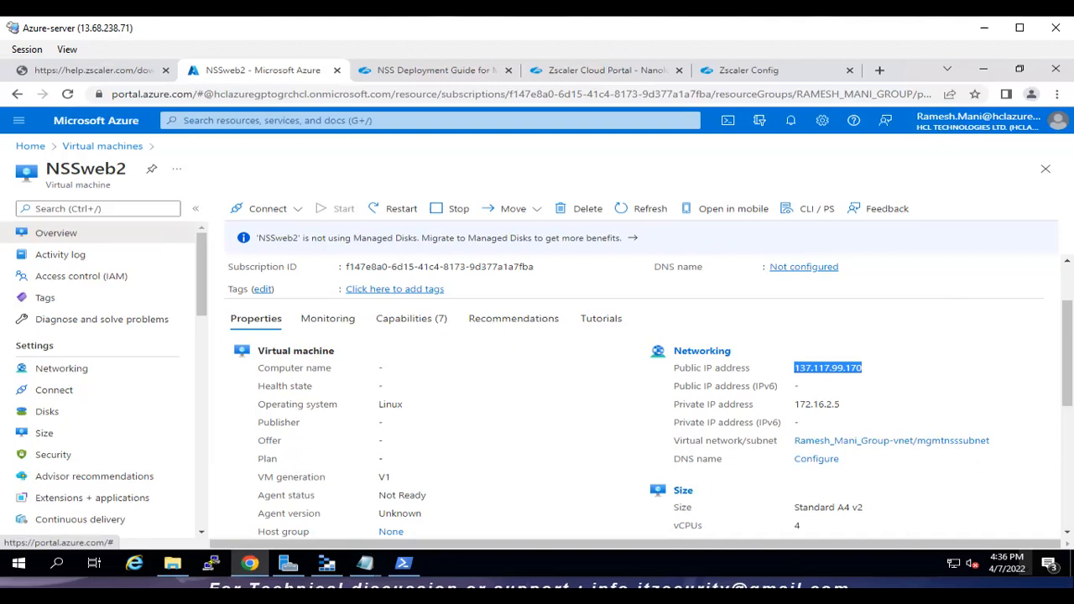
{"action": "scroll", "coordinate": [673, 268], "scroll_direction": "up", "scroll_amount": 2}
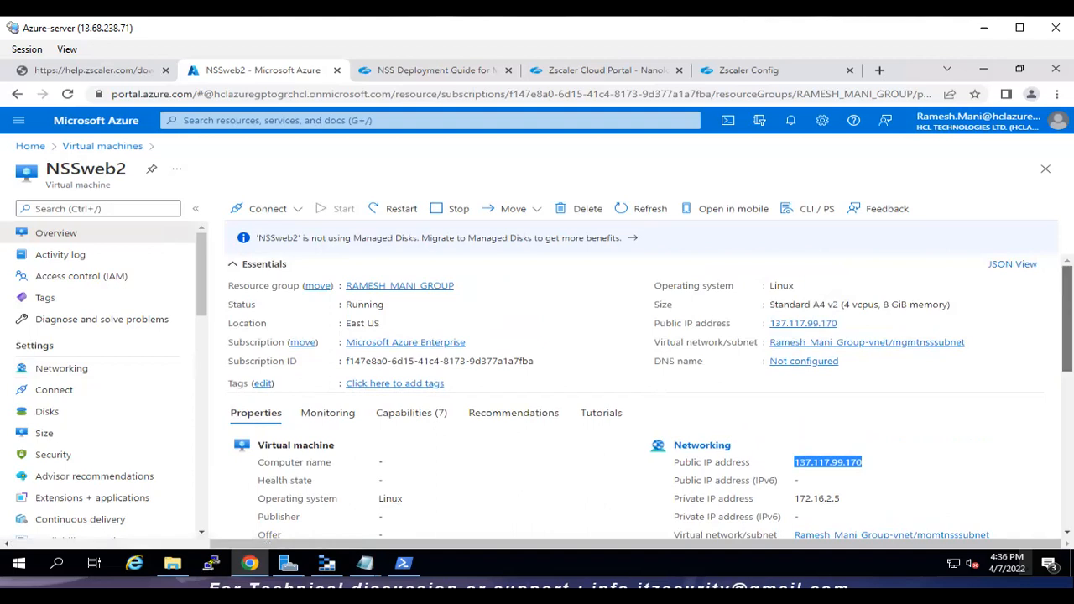
{"action": "left_click", "coordinate": [79, 375]}
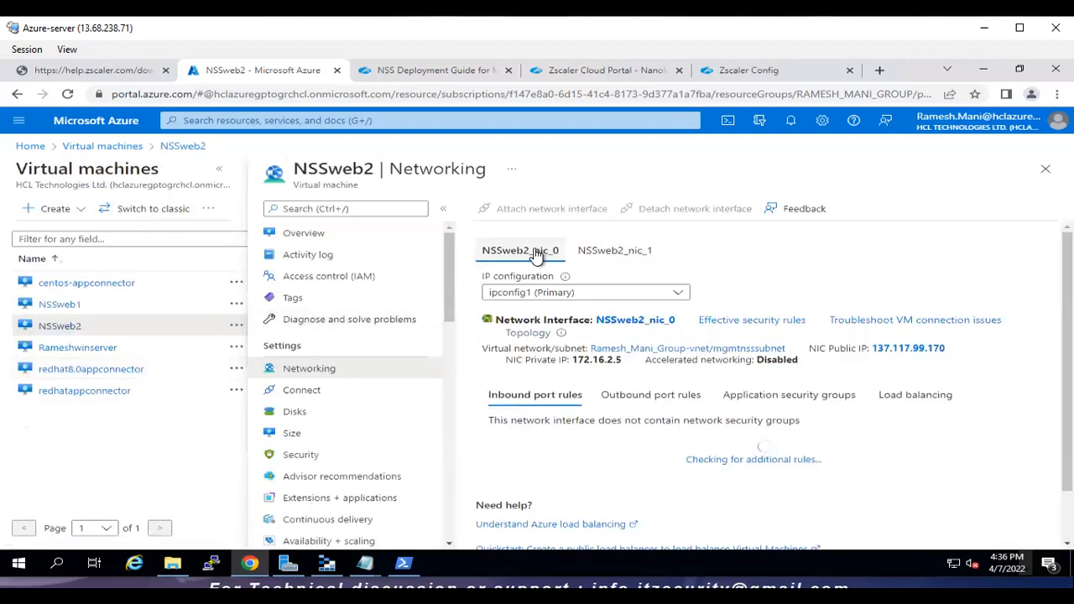
Step: Compare private IPs of NSSweb2_nic_0 (172.16.2.5) and NSSweb2_nic_1 (172.16.3.5), ending on nic_0
{"action": "left_click", "coordinate": [617, 254]}
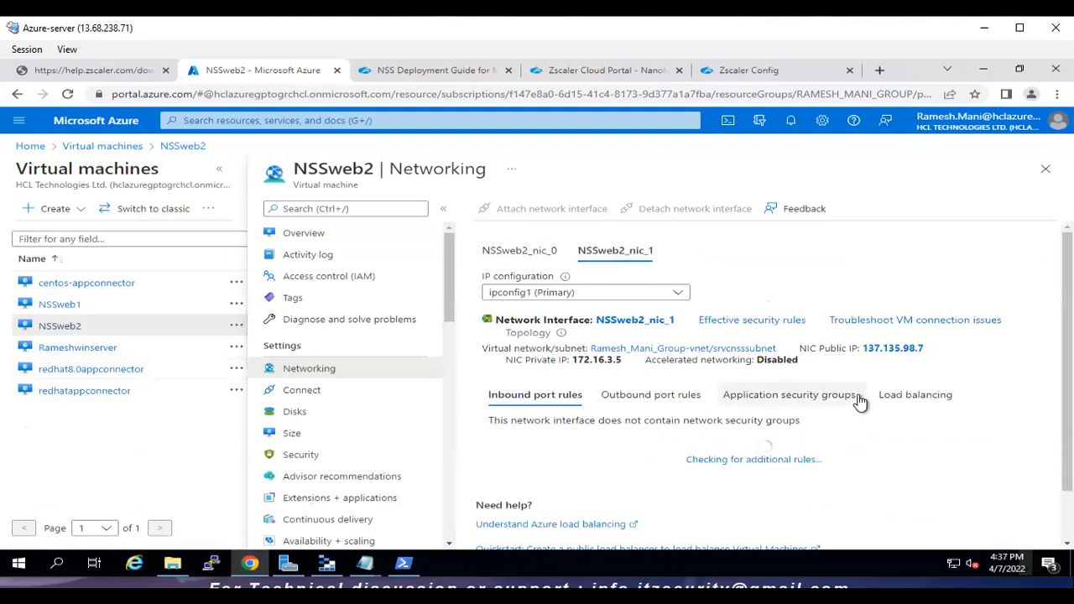
{"action": "left_click", "coordinate": [548, 256]}
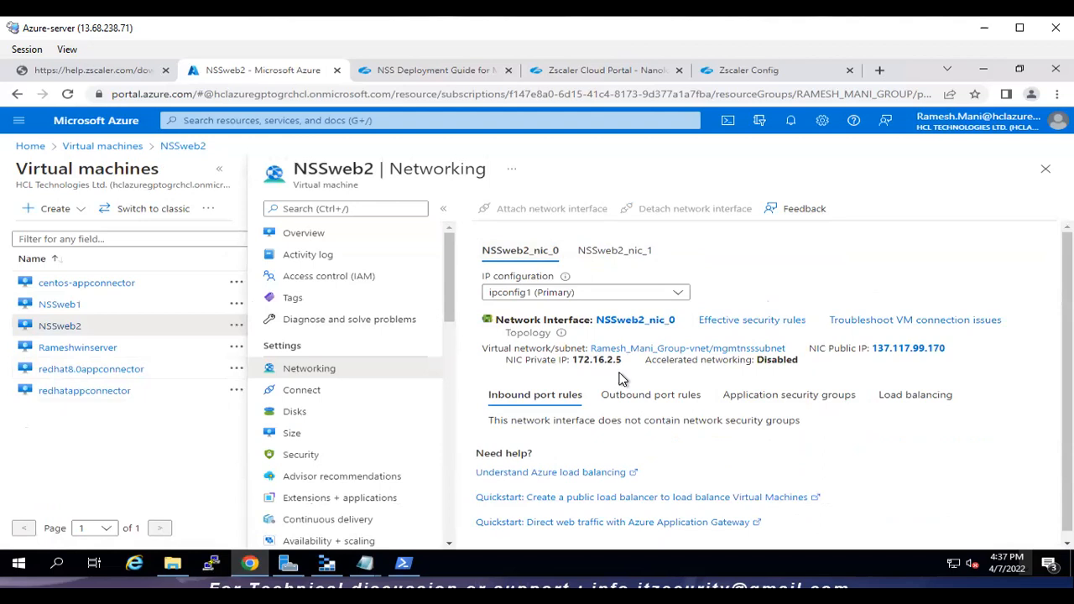
{"action": "left_click_drag", "start_coordinate": [623, 363], "coordinate": [571, 360]}
{"action": "left_click_drag", "start_coordinate": [909, 350], "coordinate": [893, 349]}
{"action": "left_click", "coordinate": [632, 253]}
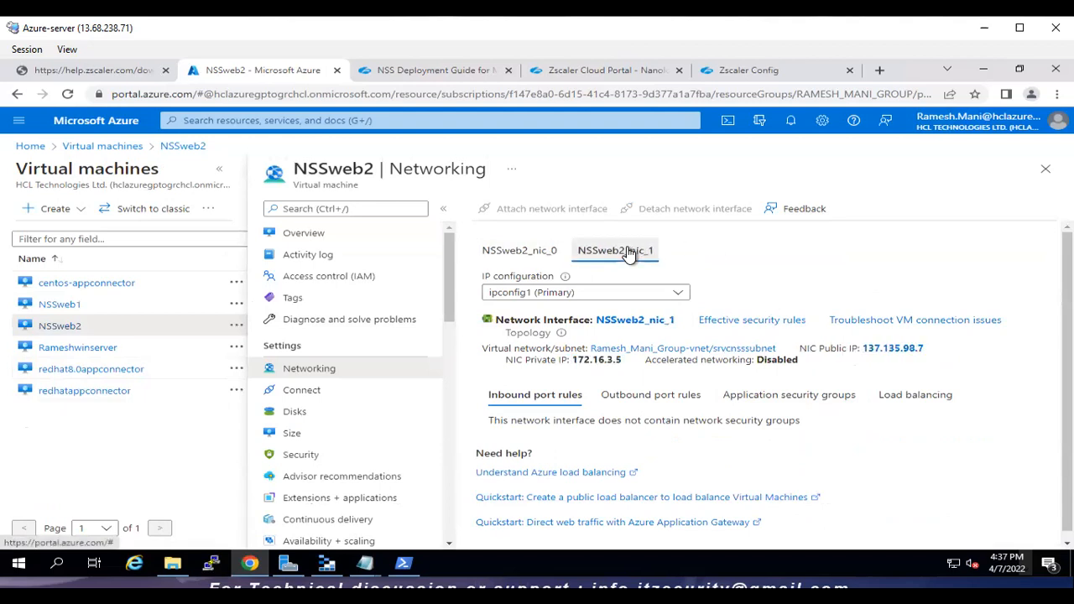
{"action": "left_click_drag", "start_coordinate": [624, 361], "coordinate": [571, 363]}
{"action": "left_click", "coordinate": [515, 260]}
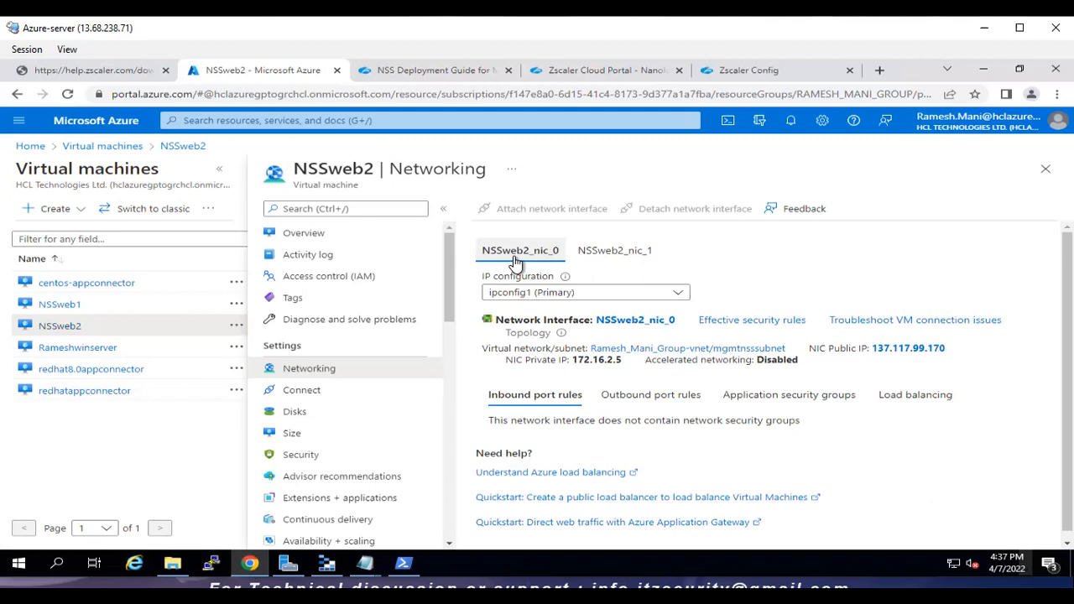
Step: Start a PuTTY SSH session to the public IP 137.117.99.170
{"action": "left_click", "coordinate": [213, 565]}
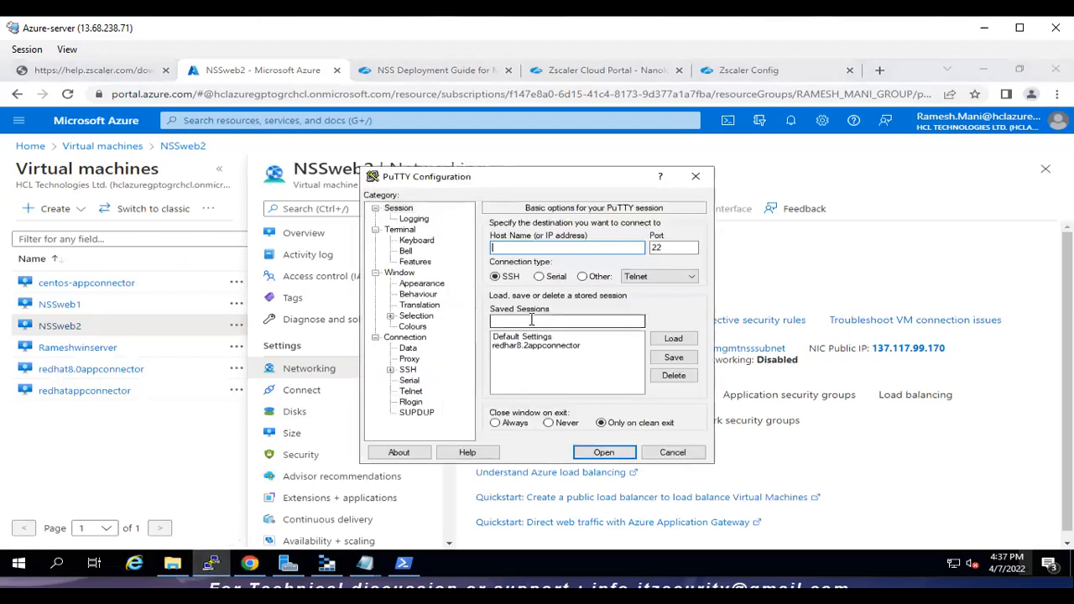
{"action": "left_click_drag", "start_coordinate": [537, 178], "coordinate": [377, 176]}
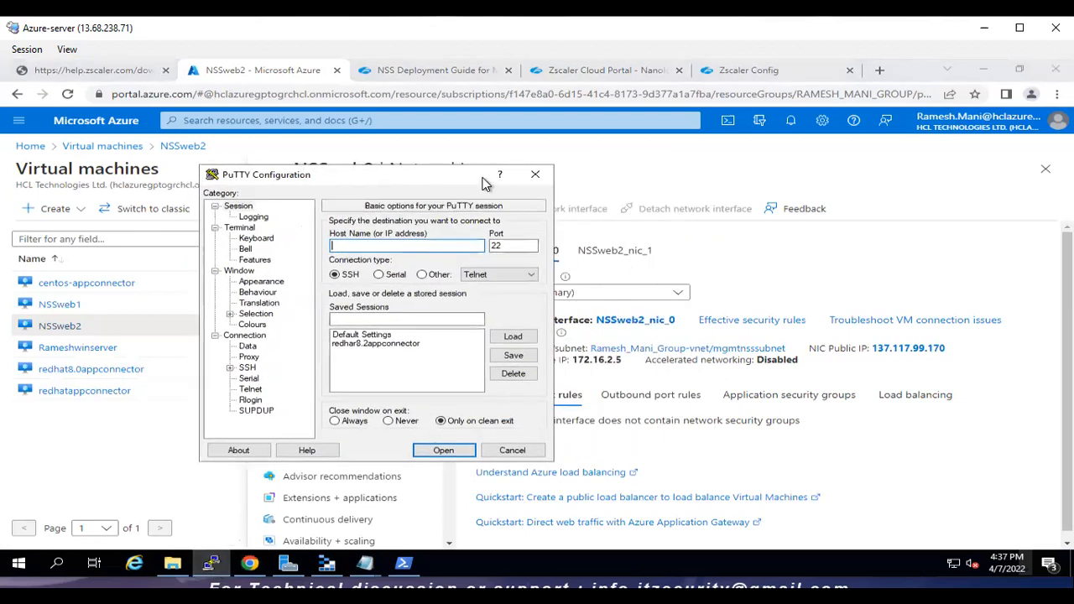
{"action": "left_click_drag", "start_coordinate": [380, 174], "coordinate": [287, 173]}
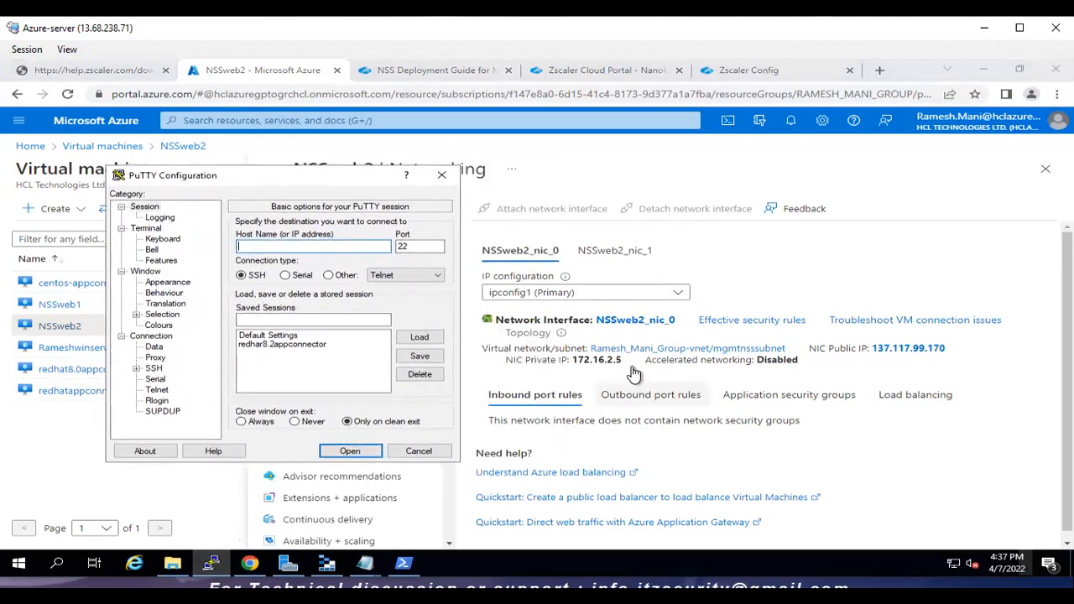
{"action": "left_click_drag", "start_coordinate": [947, 351], "coordinate": [873, 344]}
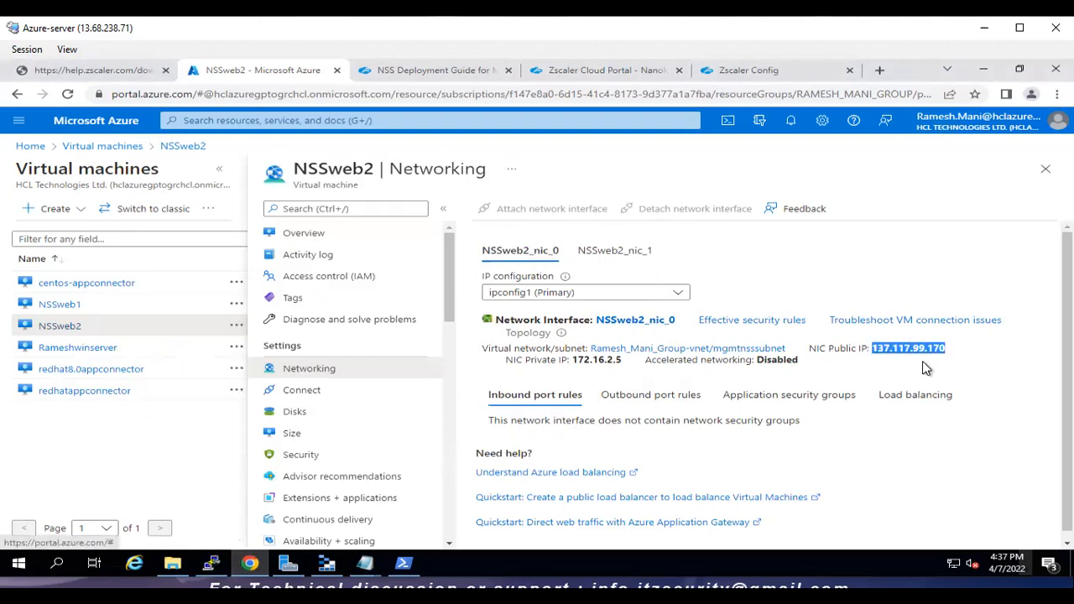
{"action": "left_click", "coordinate": [211, 563]}
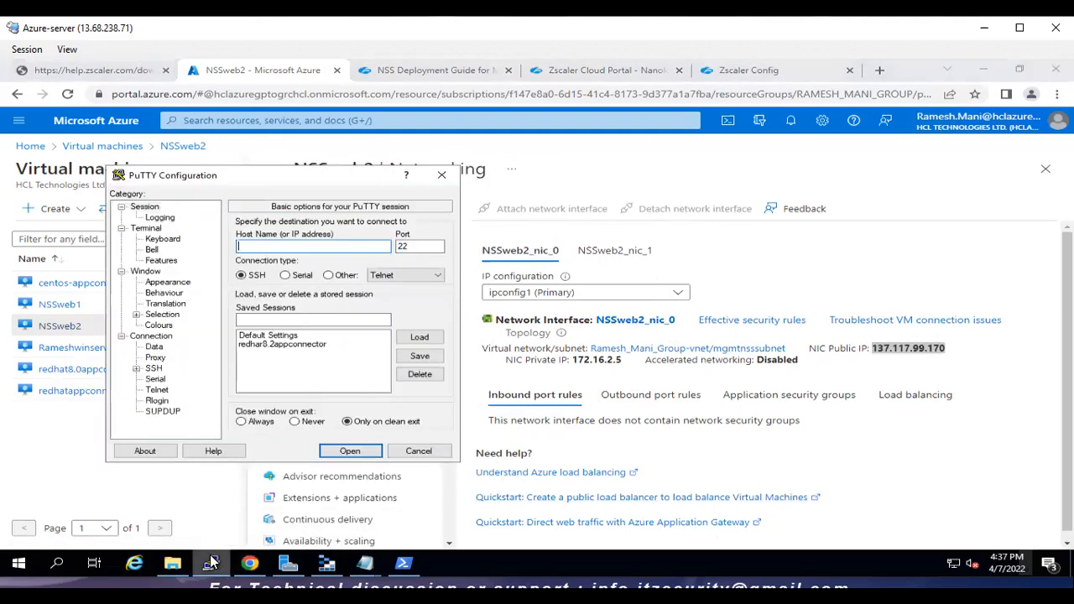
{"action": "type", "text": "137.117.99.170"}
{"action": "left_click", "coordinate": [349, 451]}
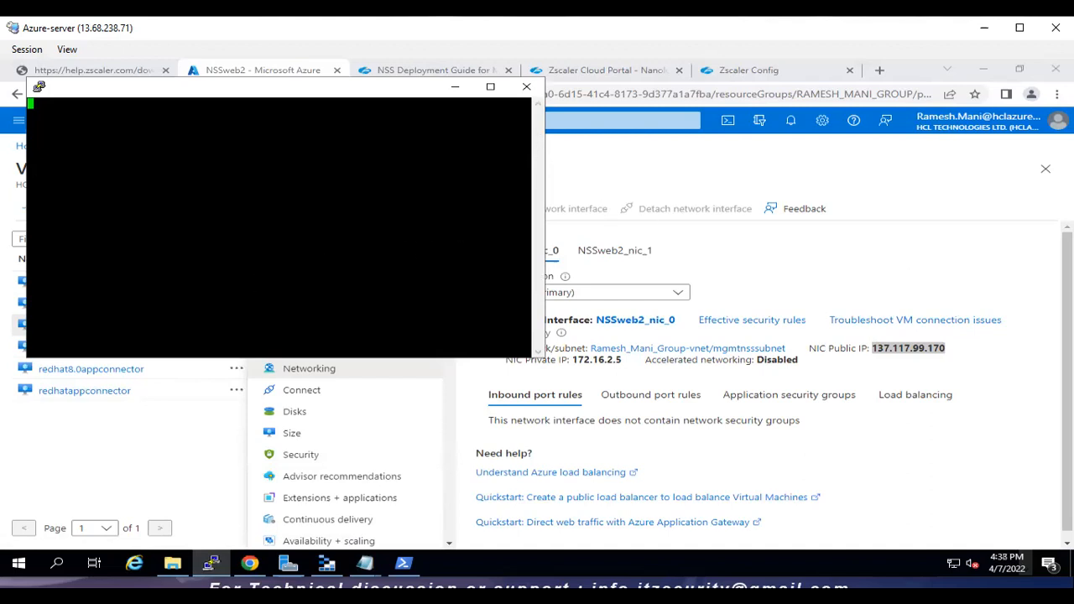
Step: Return to the Azure portal and open NSSweb2's Serial console
{"action": "left_click", "coordinate": [1067, 378]}
{"action": "left_click_drag", "start_coordinate": [1067, 378], "coordinate": [1068, 387]}
{"action": "left_click_drag", "start_coordinate": [451, 248], "coordinate": [436, 483]}
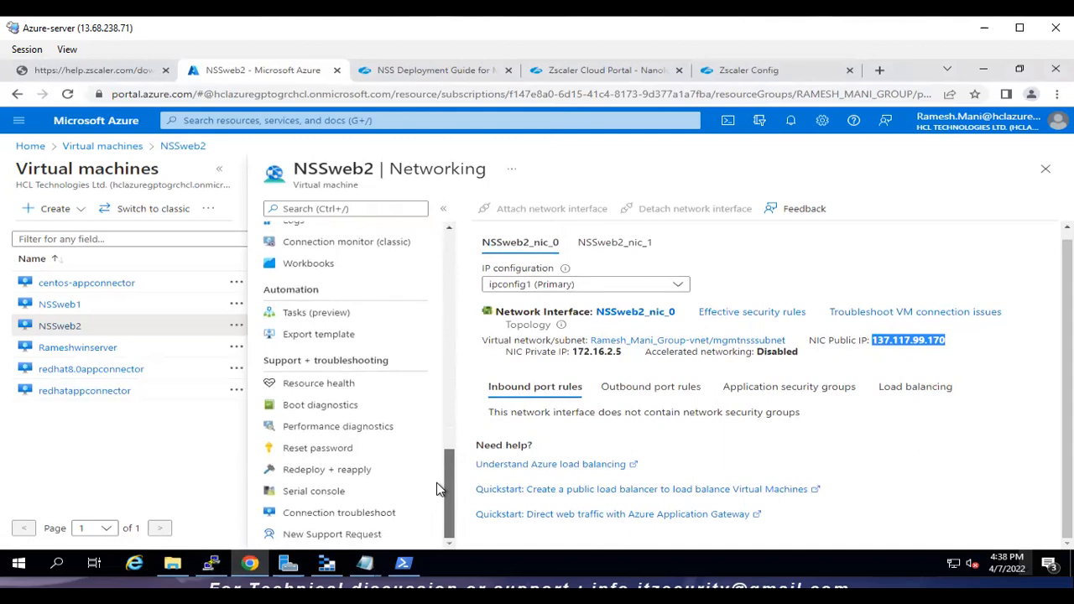
{"action": "left_click", "coordinate": [336, 492]}
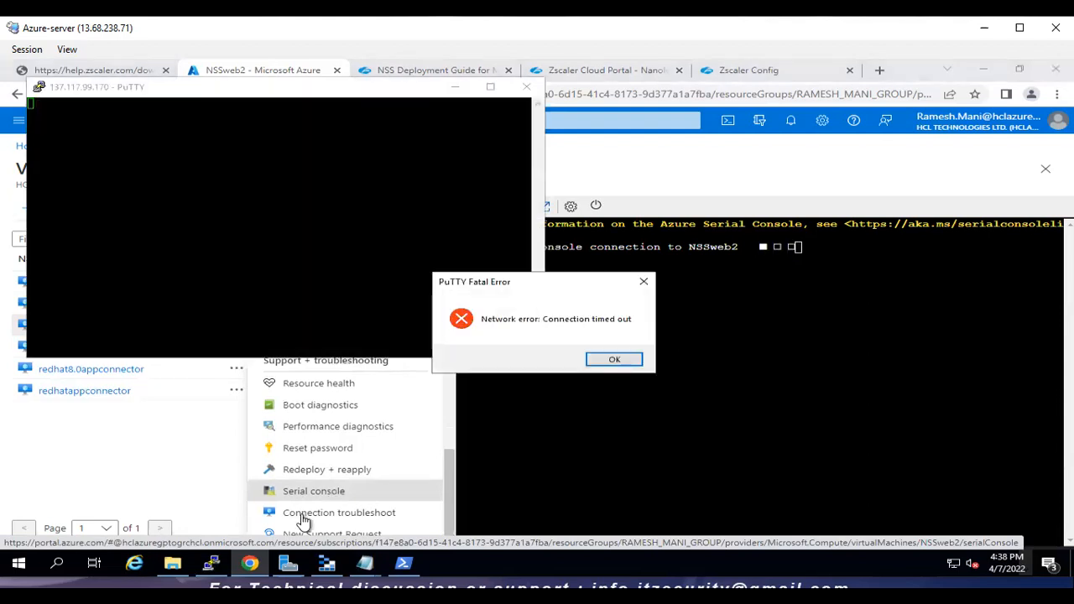
Step: Dismiss PuTTY's connection-timed-out error and view the ZscalerOS login prompt in the serial console
{"action": "left_click", "coordinate": [614, 360]}
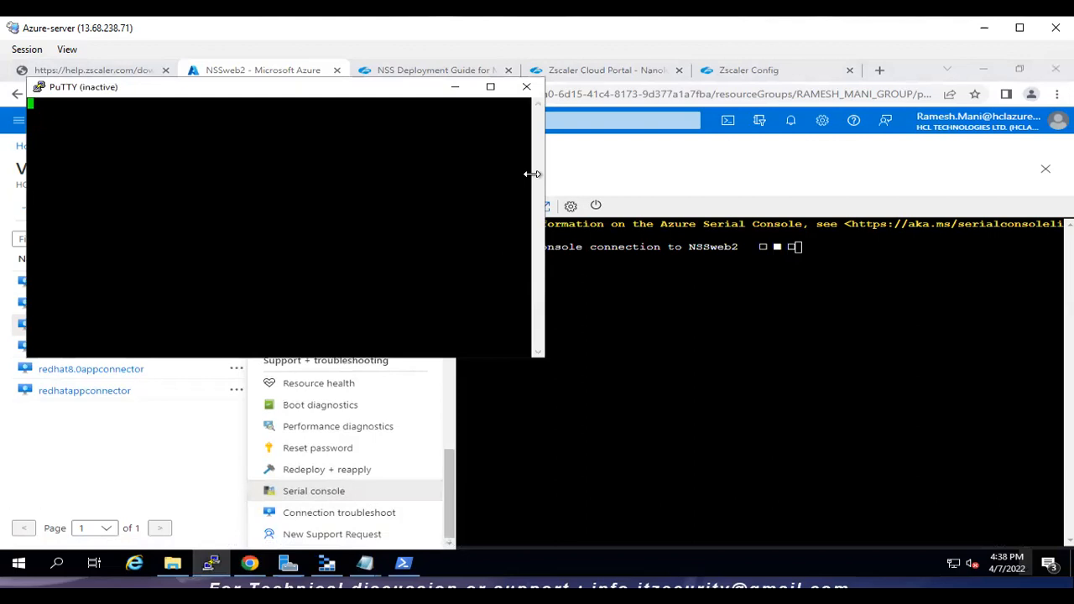
{"action": "left_click", "coordinate": [454, 88]}
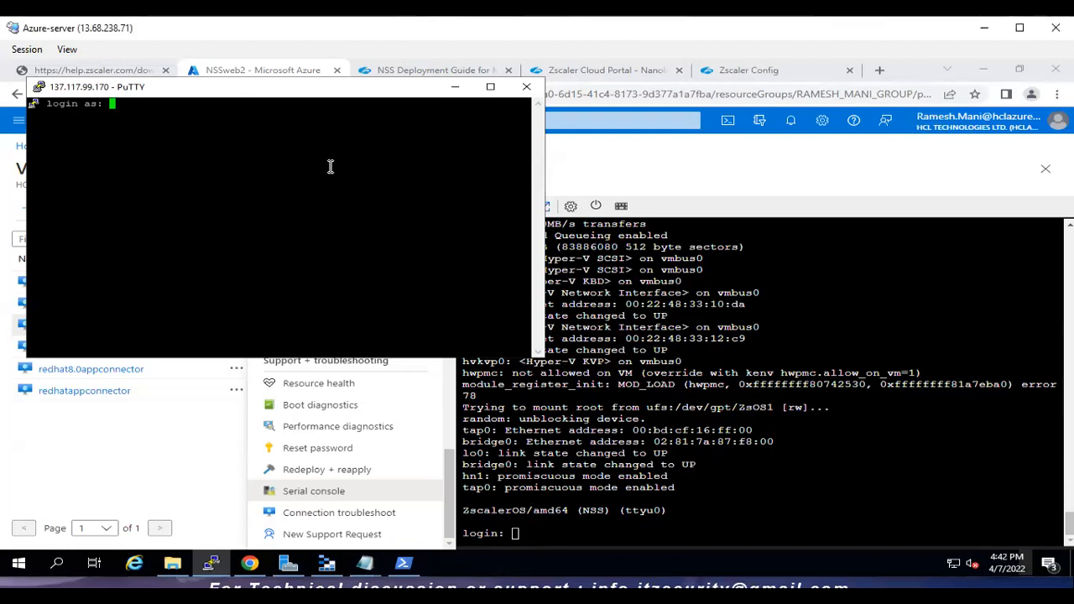
Step: Log in to NSSweb2 in PuTTY as zsroot with the account password
{"action": "type", "text": "zsroot"}
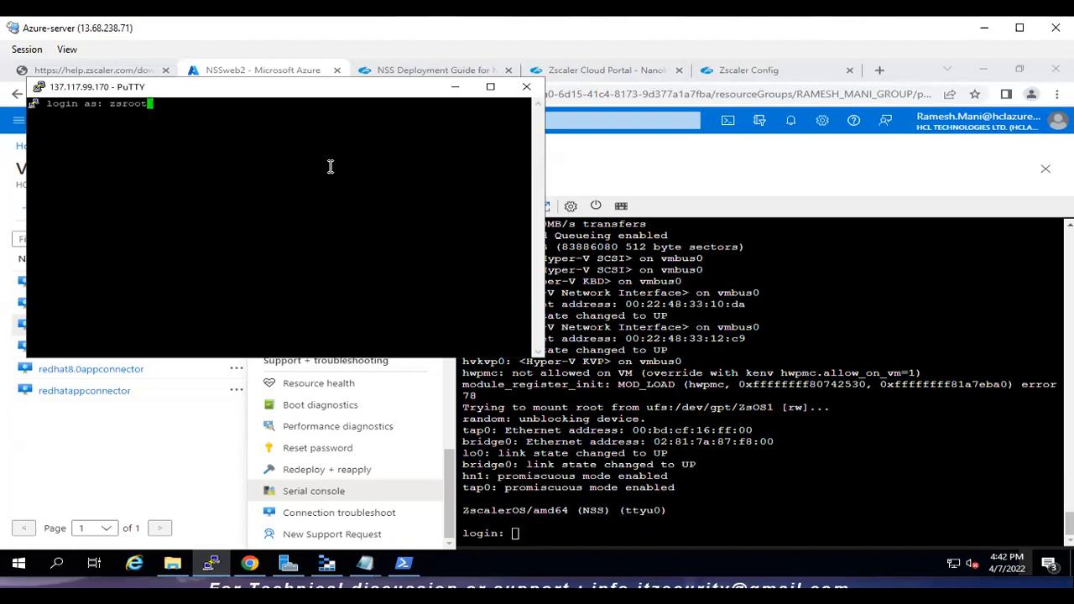
{"action": "key", "text": "Return"}
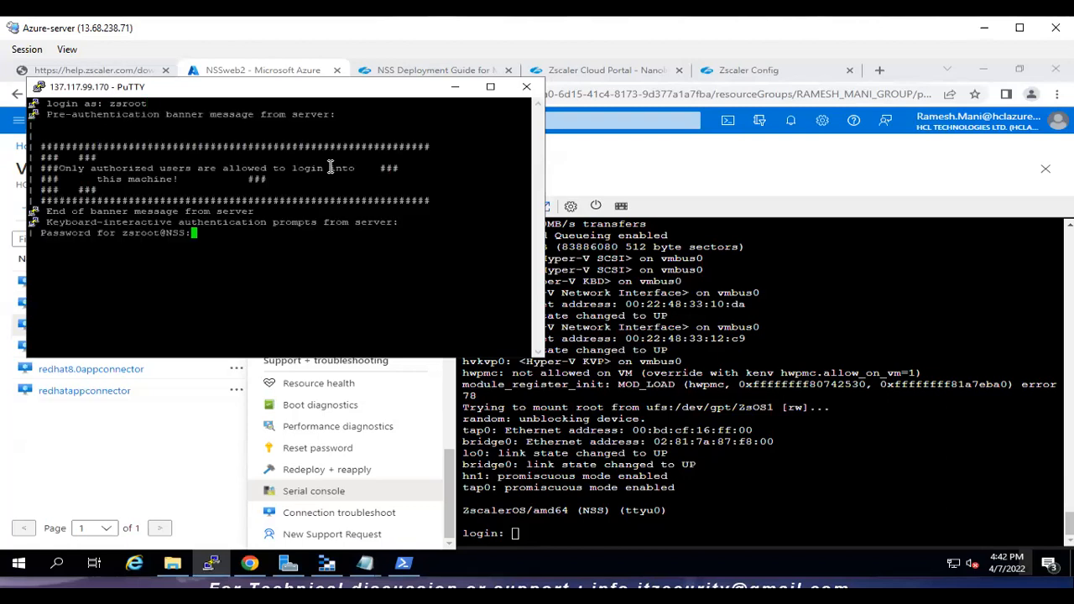
{"action": "key", "text": "Return"}
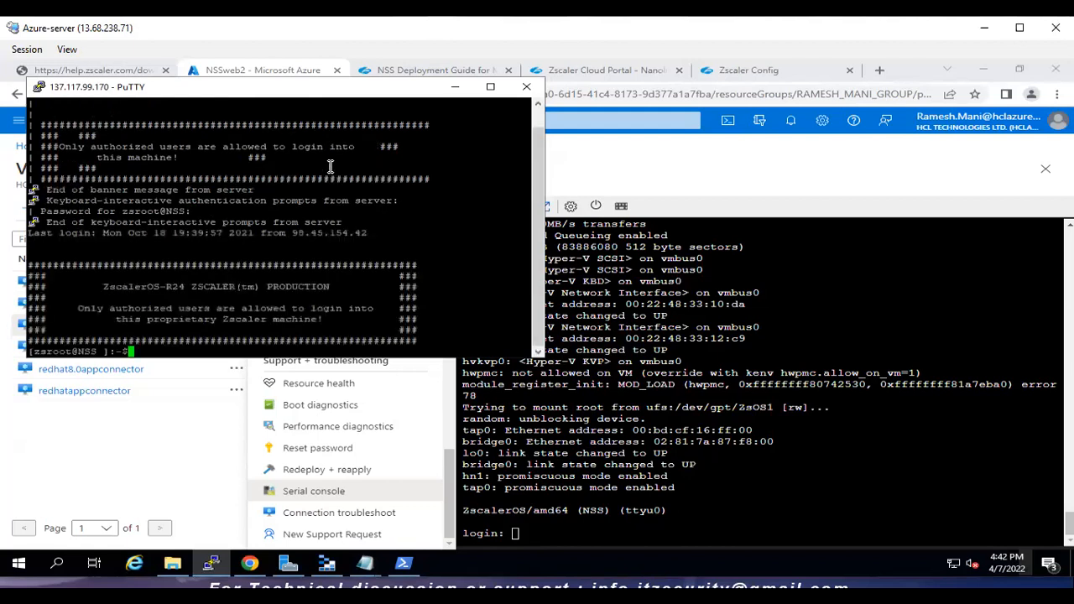
Step: Run 'sudo nss status' and confirm it reports a missing NSS SSL certificate/key
{"action": "type", "text": "sudo nss status"}
{"action": "key", "text": "Return"}
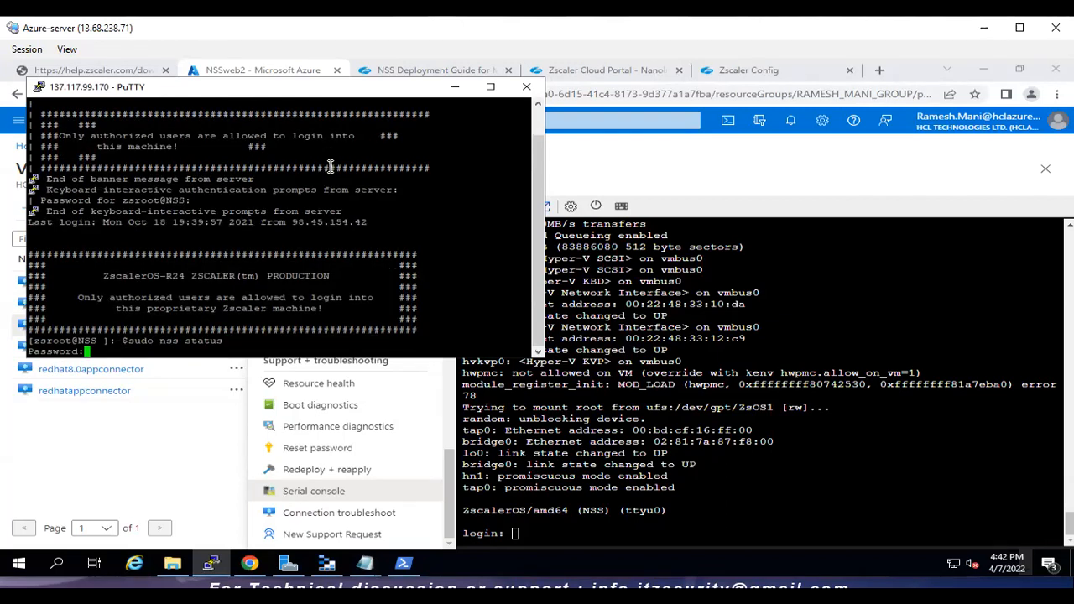
{"action": "key", "text": "Return"}
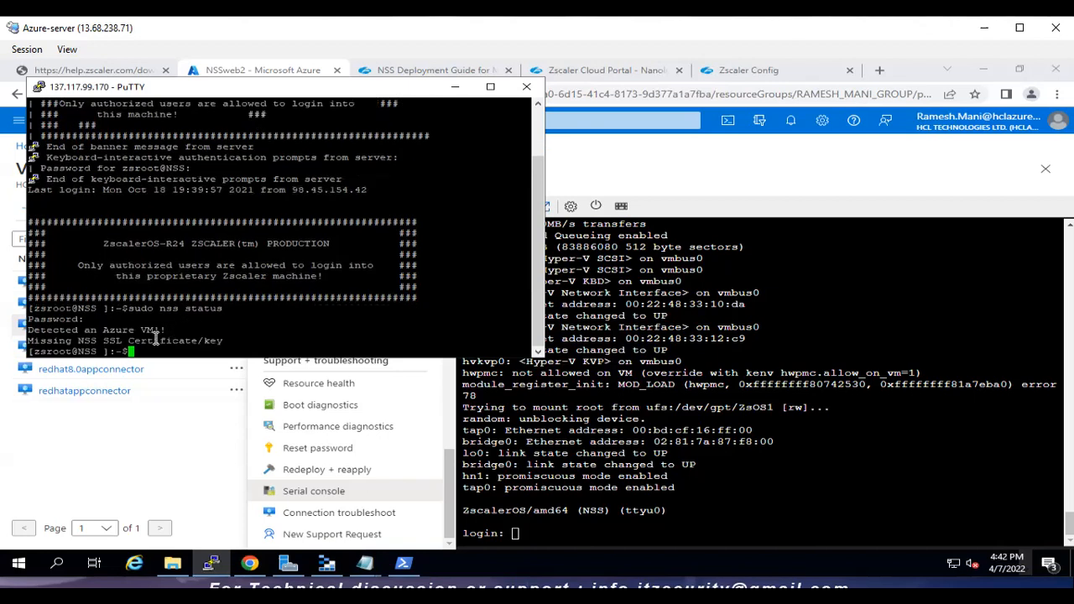
{"action": "left_click_drag", "start_coordinate": [135, 341], "coordinate": [217, 347]}
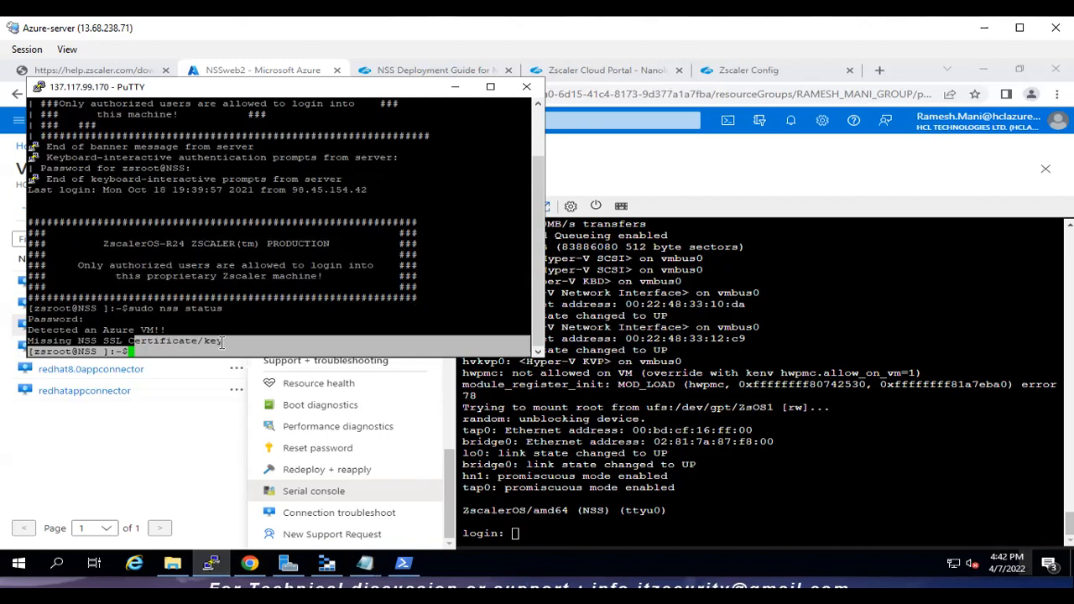
{"action": "left_click", "coordinate": [222, 342]}
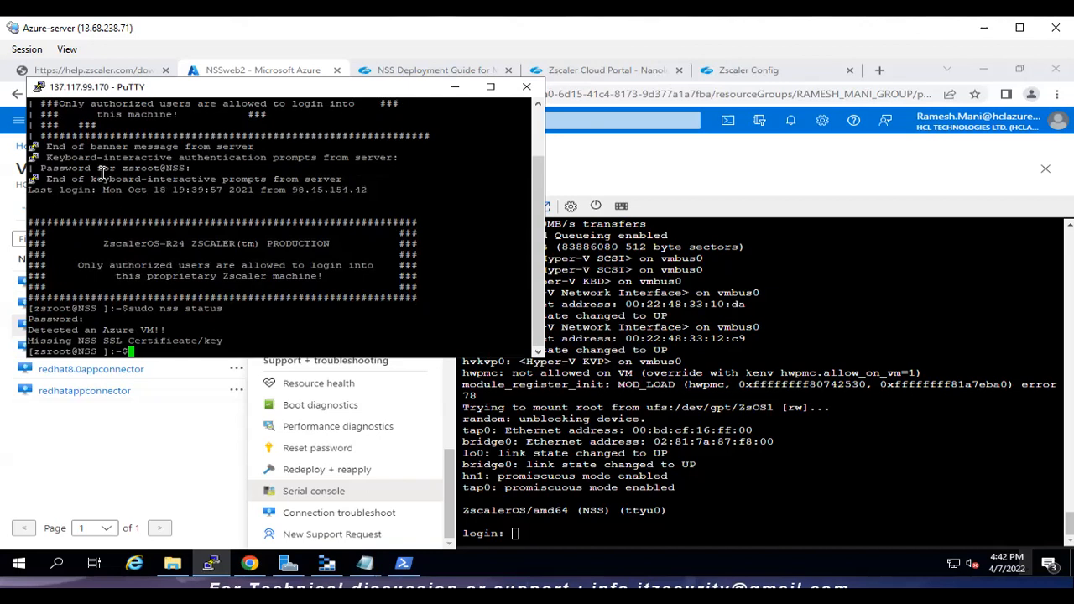
{"action": "left_click", "coordinate": [61, 567]}
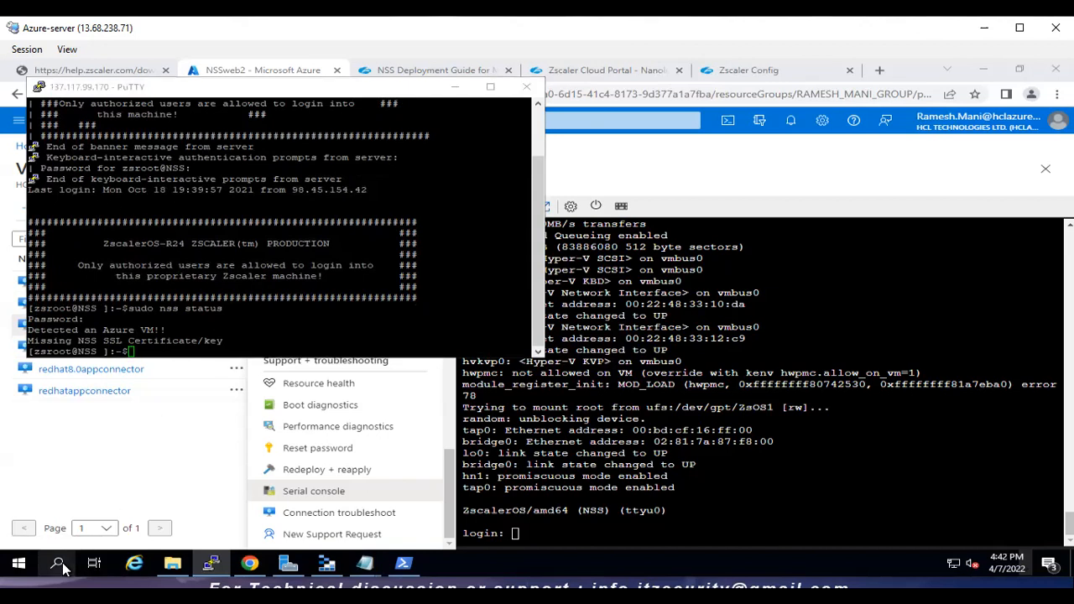
Step: Launch FileZilla via Start search 'file' and copy NSSweb2's private IP 172.16.2.5 from Overview
{"action": "type", "text": "f"}
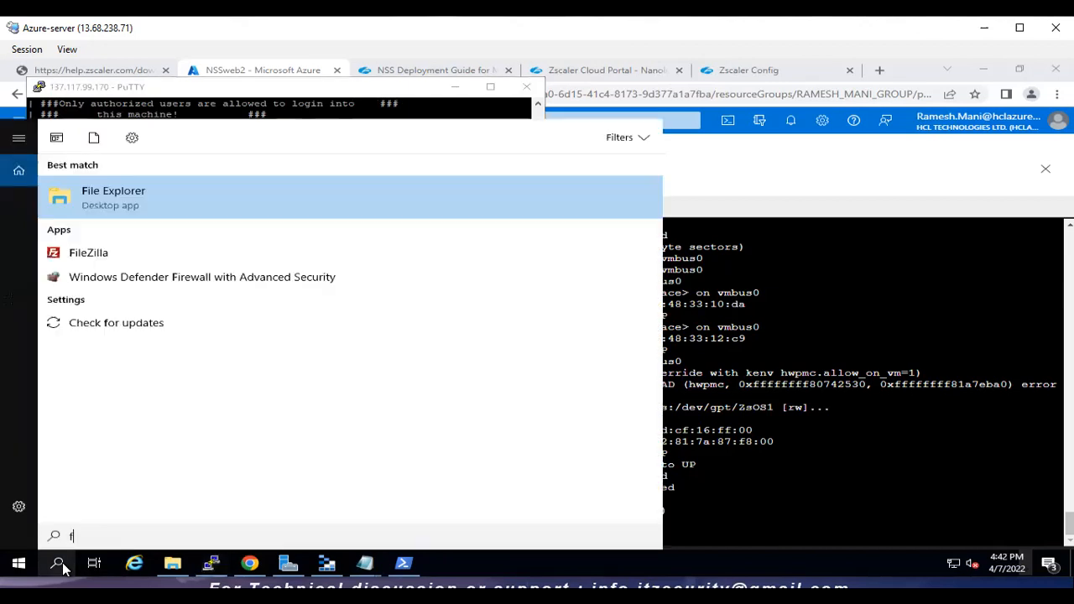
{"action": "type", "text": "ile"}
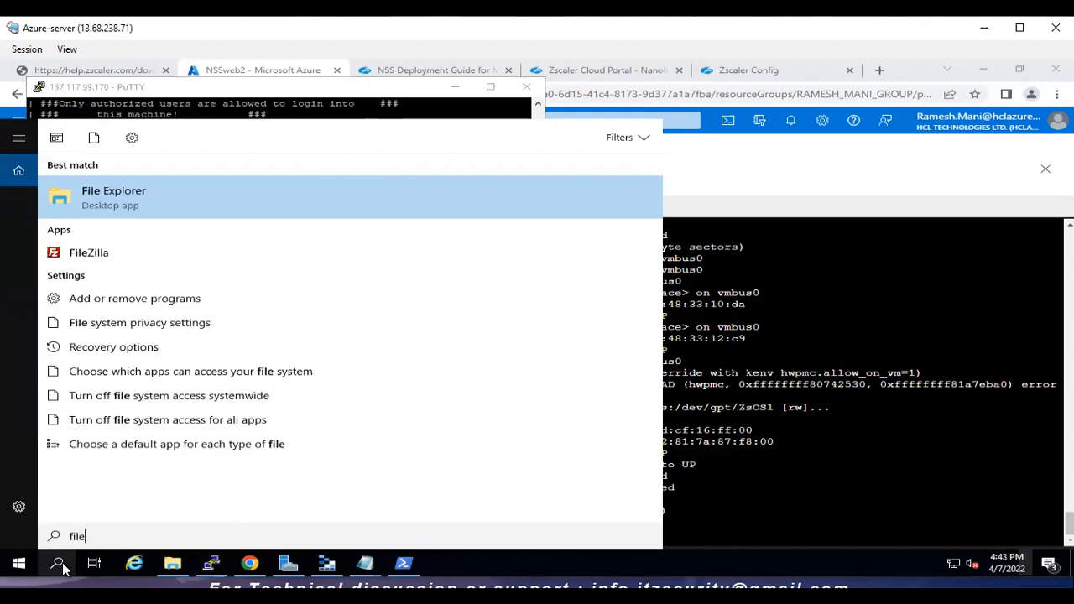
{"action": "left_click", "coordinate": [89, 254]}
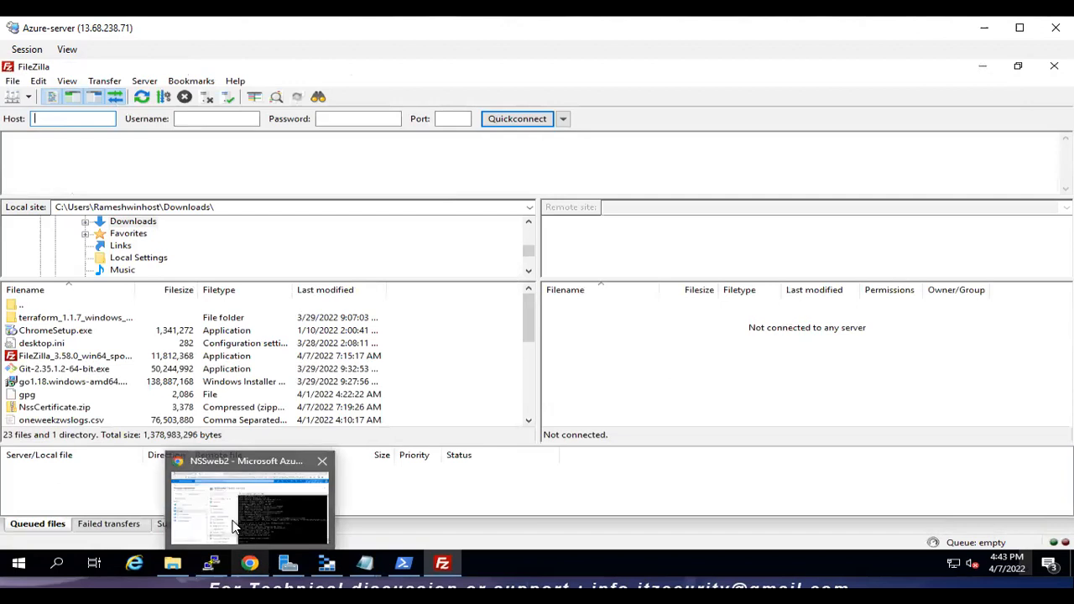
{"action": "left_click", "coordinate": [242, 525]}
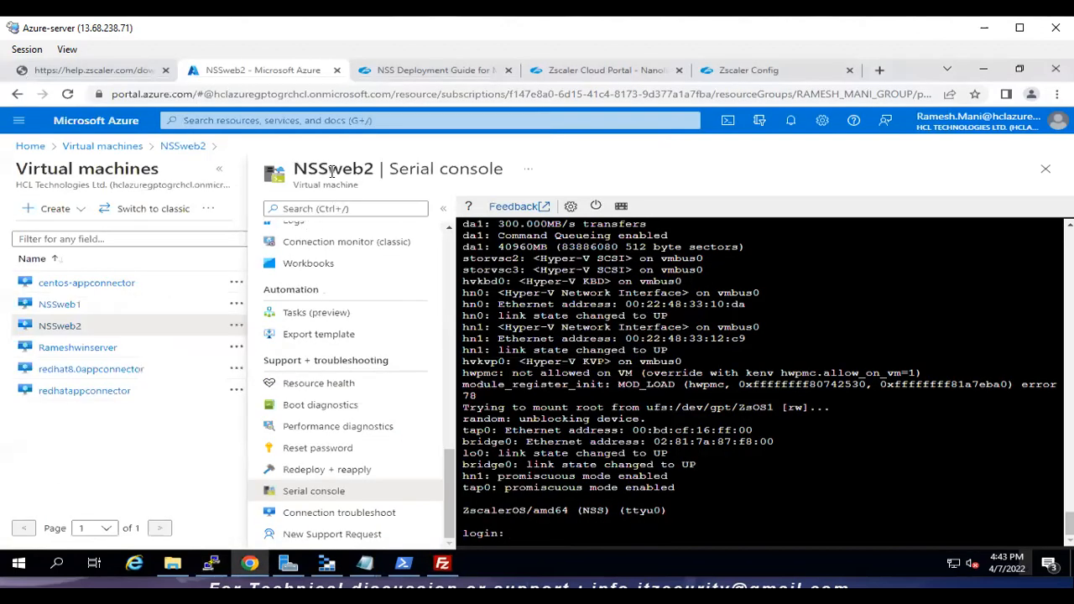
{"action": "left_click", "coordinate": [449, 242]}
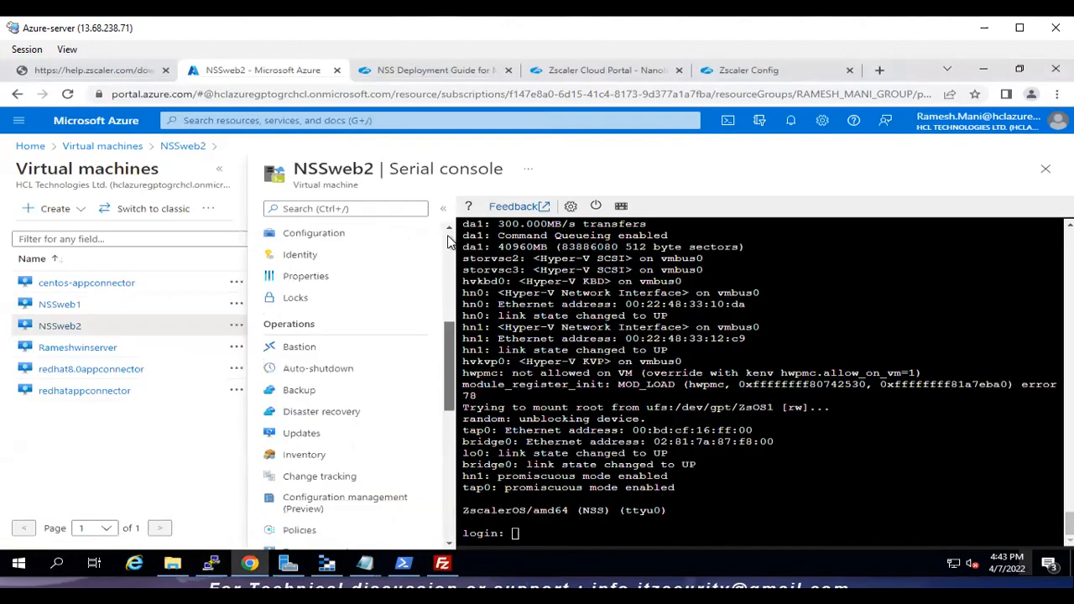
{"action": "left_click", "coordinate": [449, 242]}
{"action": "left_click", "coordinate": [312, 233]}
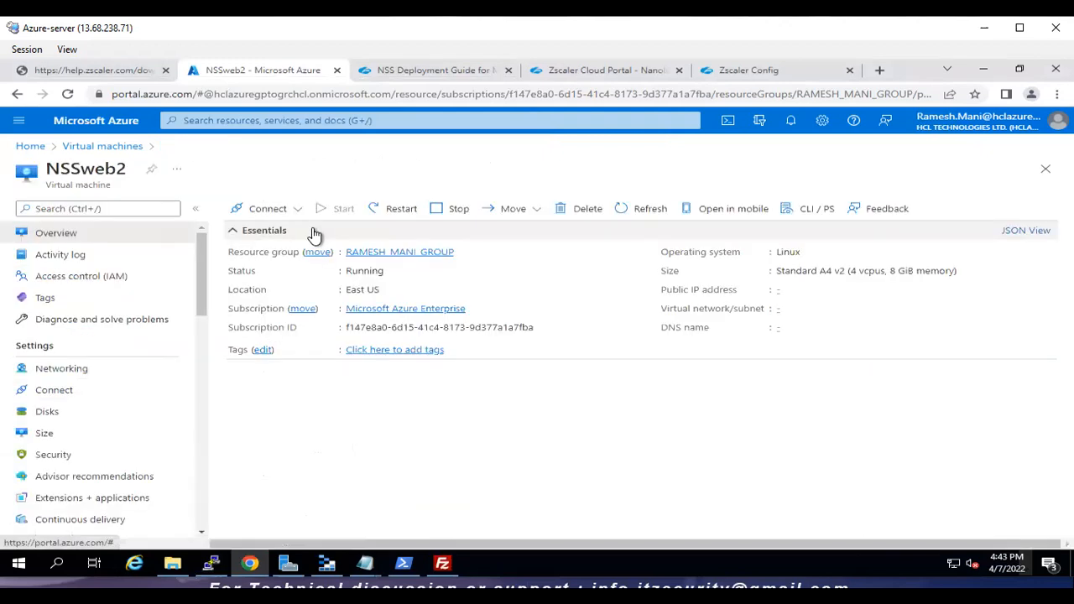
{"action": "left_click", "coordinate": [847, 325]}
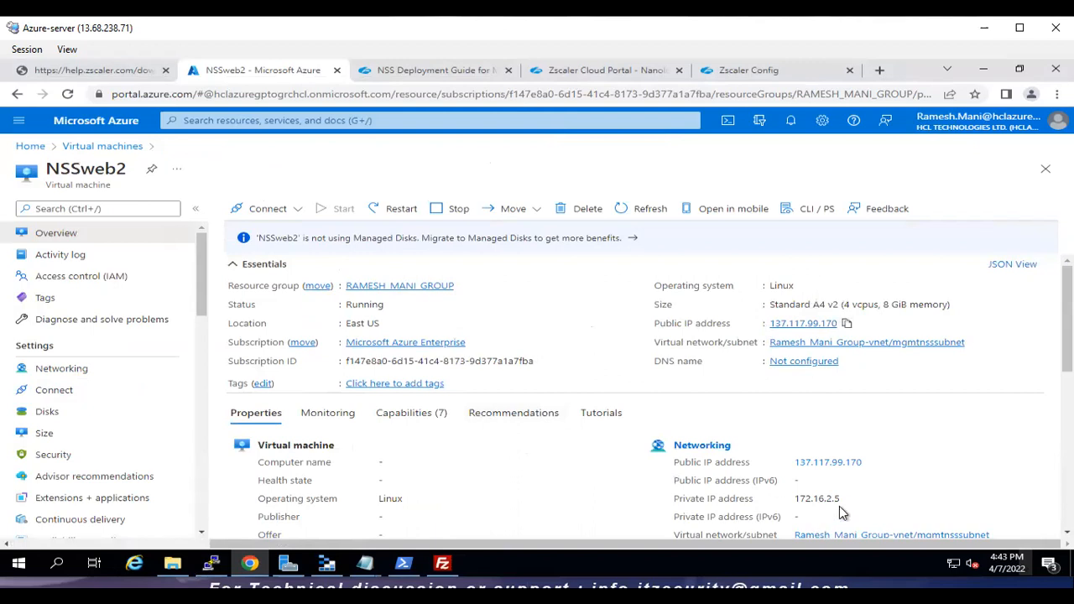
{"action": "left_click_drag", "start_coordinate": [841, 499], "coordinate": [797, 499]}
{"action": "left_click", "coordinate": [442, 564]}
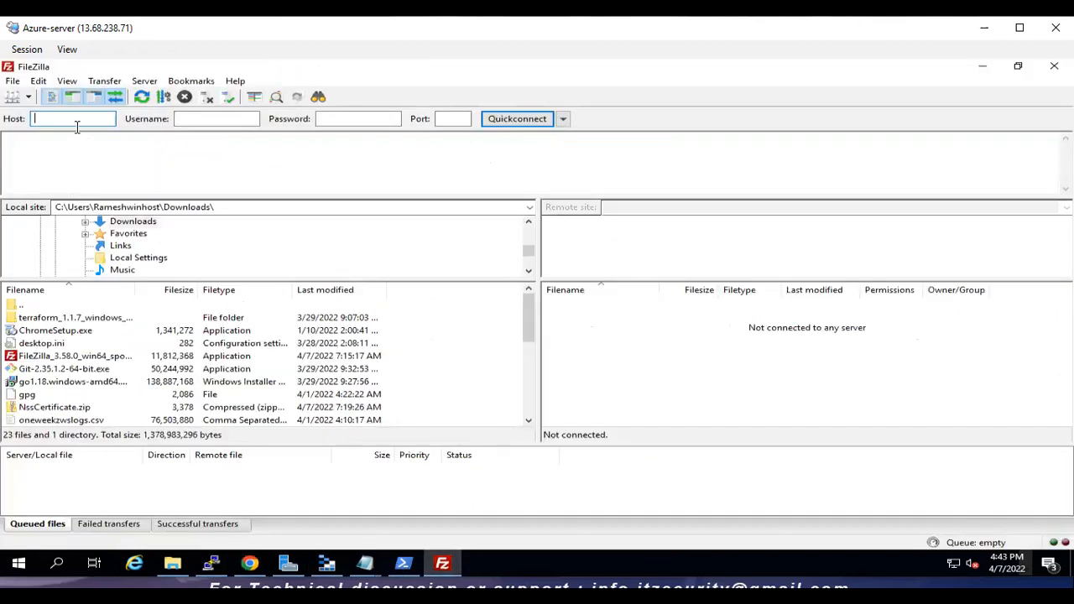
Step: Quickconnect over SFTP to 172.16.2.5 port 22 as zsroot and accept the host key
{"action": "key", "text": "ctrl+v"}
{"action": "left_click", "coordinate": [188, 119]}
{"action": "type", "text": "zsroot"}
{"action": "key", "text": "Tab"}
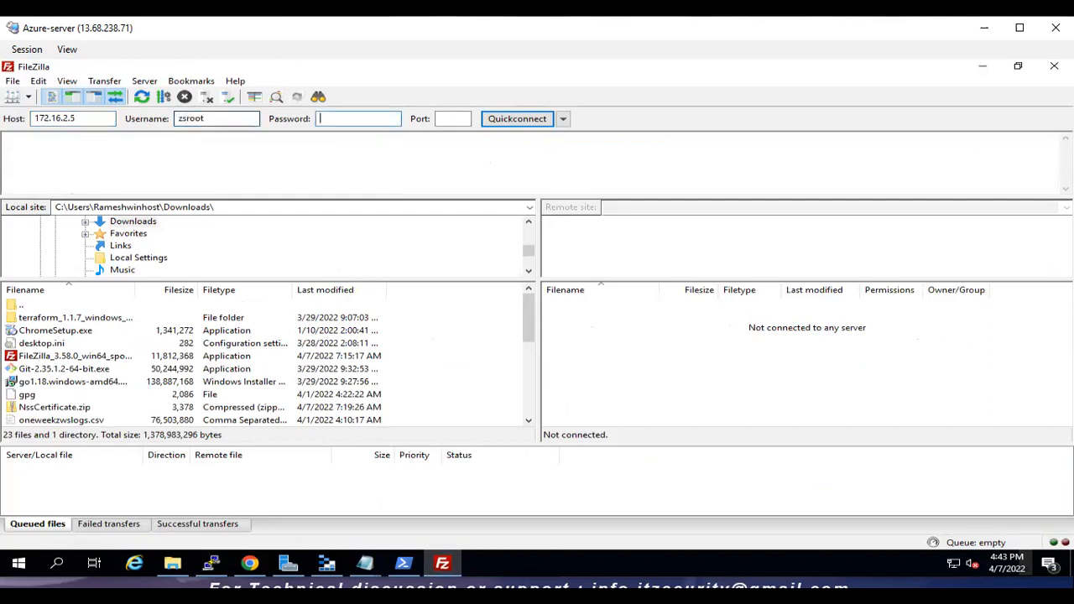
{"action": "type", "text": "******"}
{"action": "left_click", "coordinate": [462, 117]}
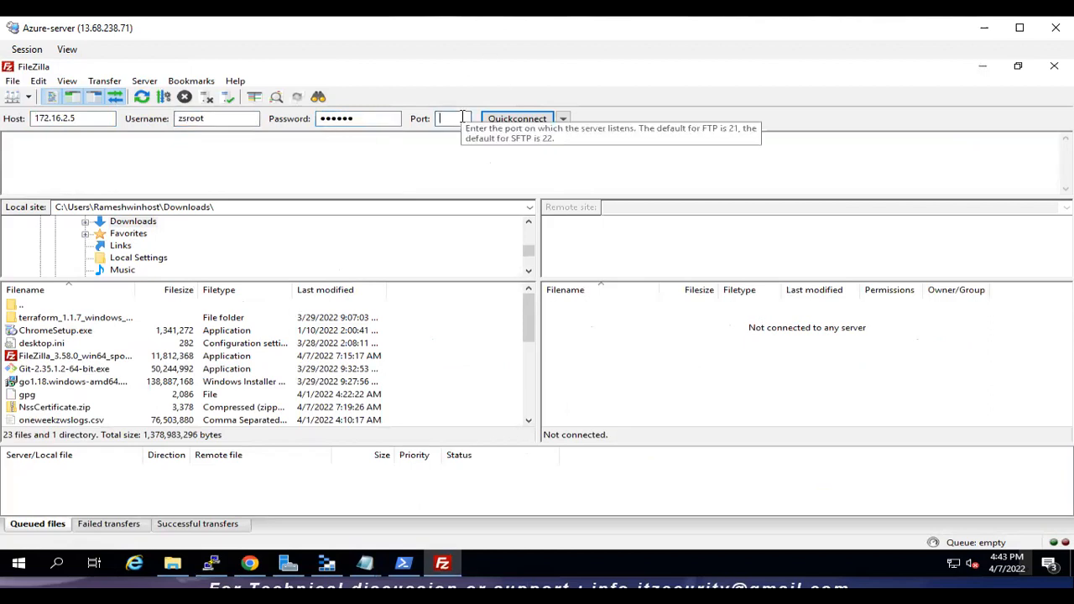
{"action": "type", "text": "22"}
{"action": "left_click", "coordinate": [526, 120]}
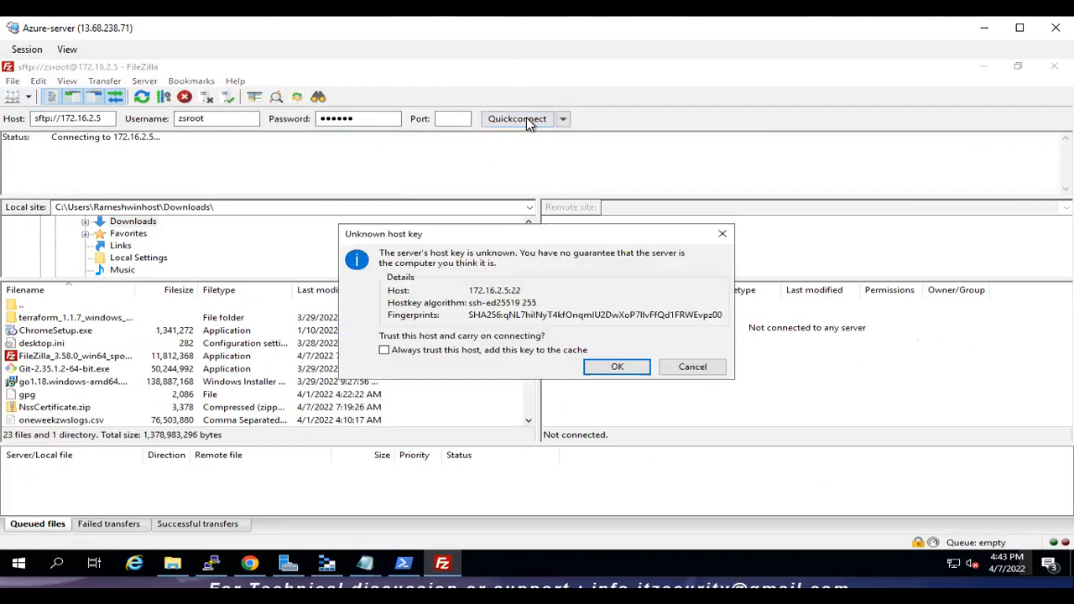
{"action": "left_click", "coordinate": [602, 370]}
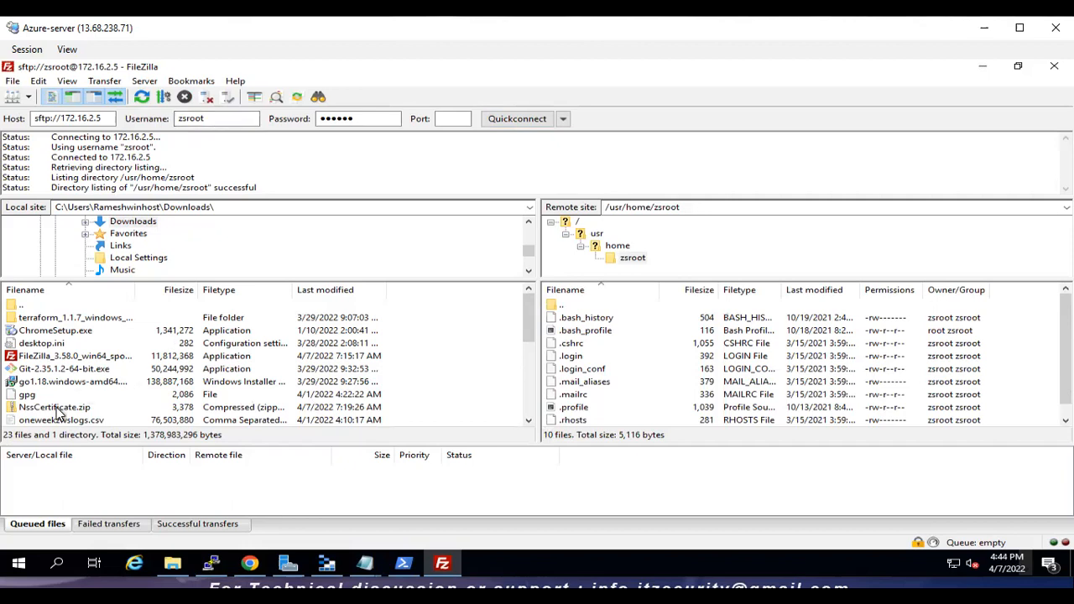
Step: Upload NssCertificate.zip from Downloads to /usr/home/zsroot and verify it on the server
{"action": "left_click_drag", "start_coordinate": [213, 400], "coordinate": [649, 381]}
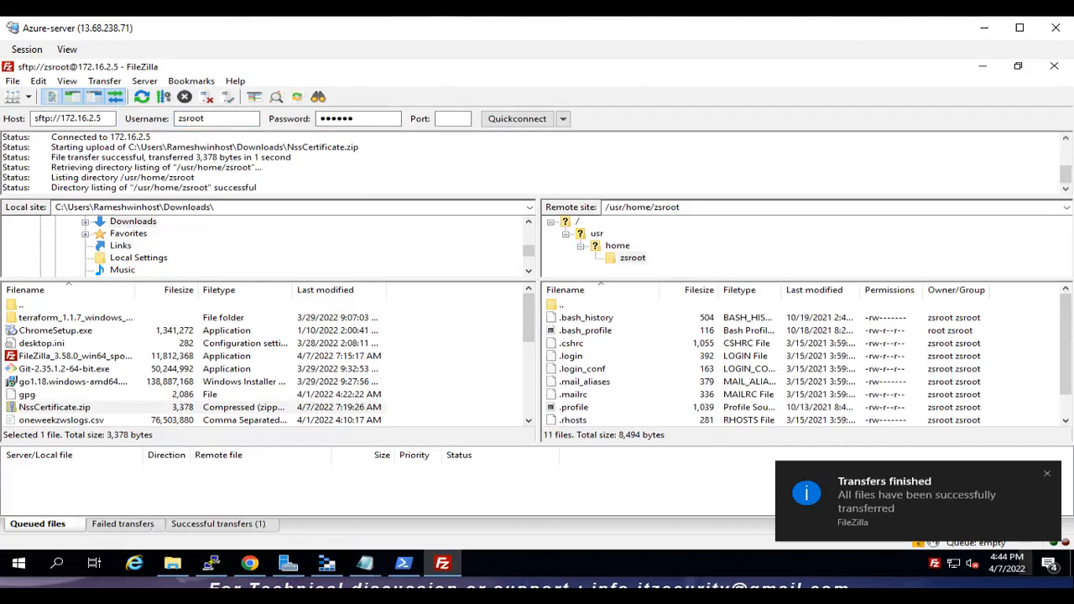
{"action": "left_click", "coordinate": [211, 563]}
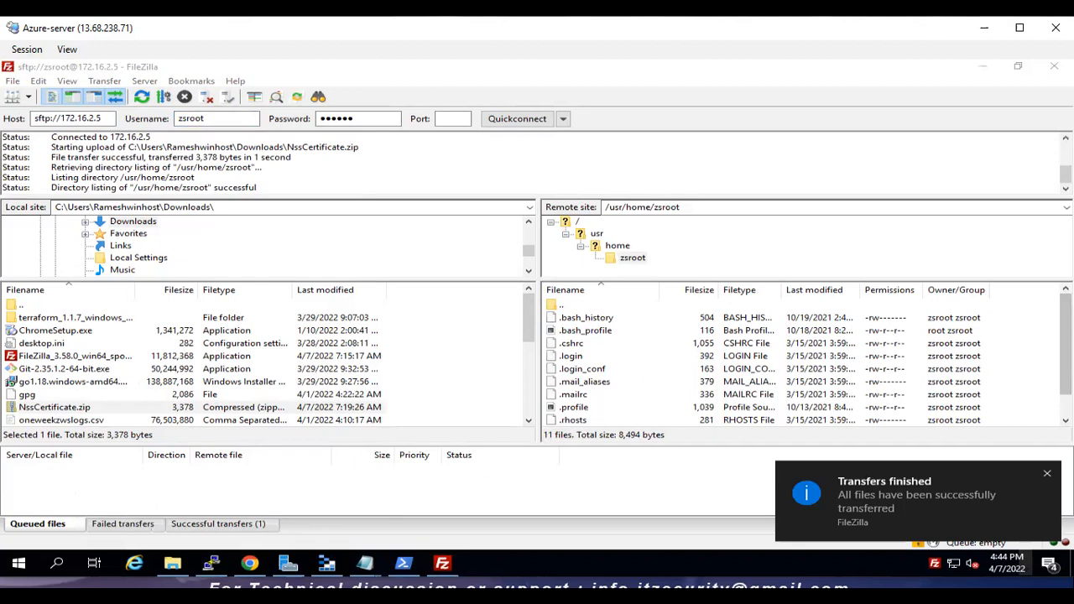
{"action": "left_click", "coordinate": [1048, 474]}
{"action": "scroll", "coordinate": [806, 361], "scroll_direction": "down", "scroll_amount": 1}
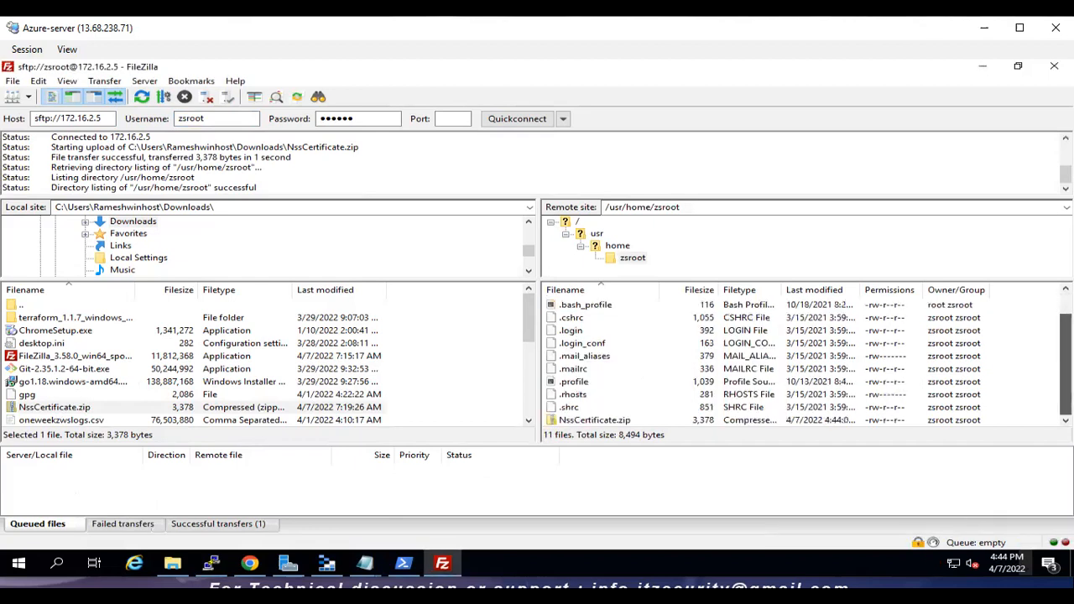
{"action": "left_click", "coordinate": [760, 417]}
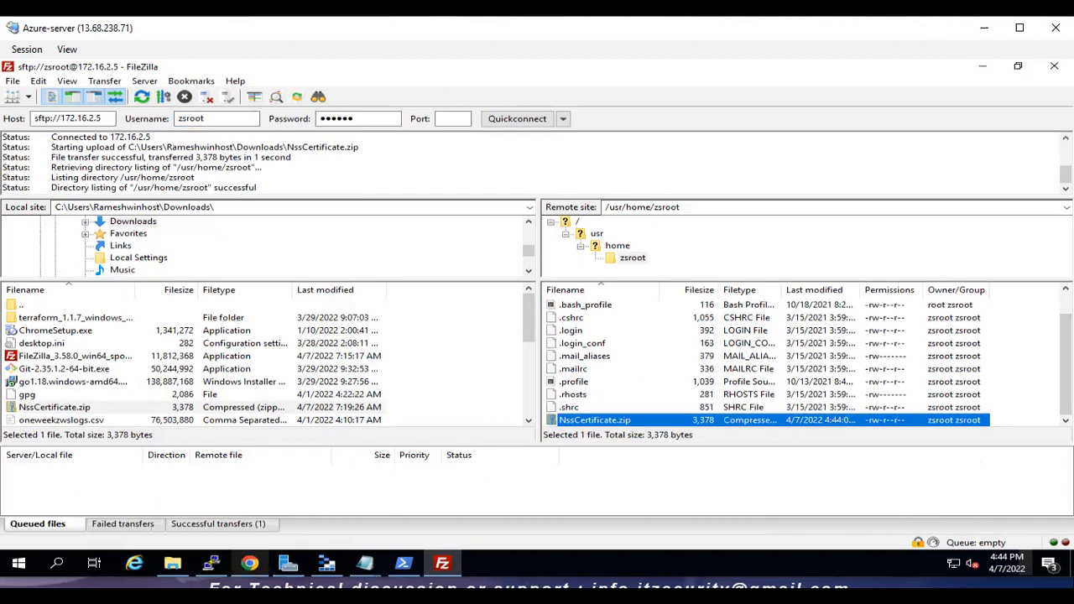
Step: Switch to the NSS Deployment Guide tab and reset its page zoom to normal
{"action": "mouse_move", "coordinate": [260, 571]}
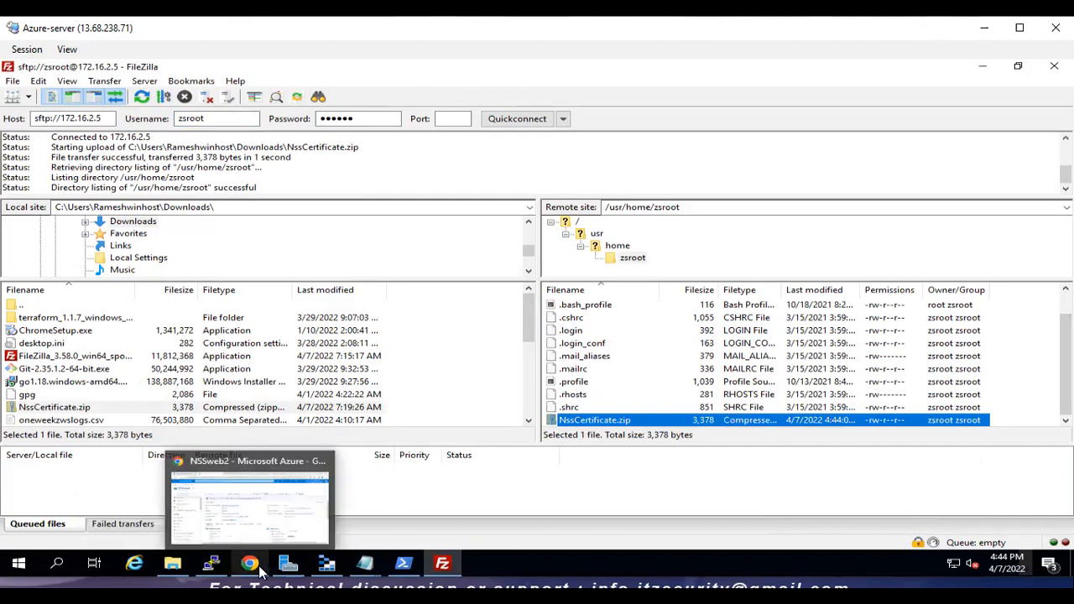
{"action": "left_click", "coordinate": [275, 515]}
{"action": "left_click", "coordinate": [438, 71]}
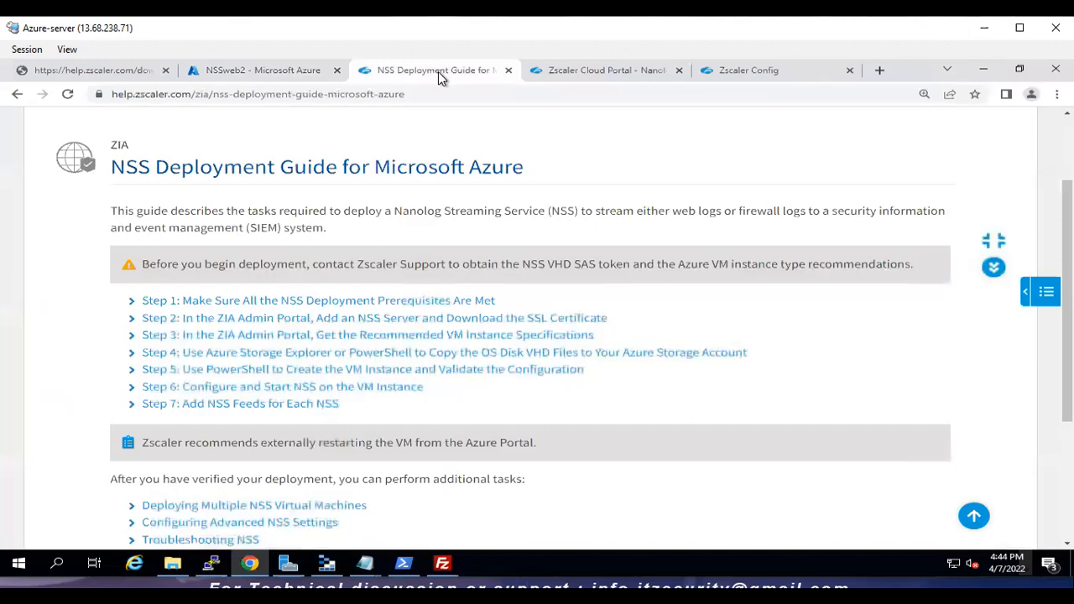
{"action": "key", "text": "ctrl+plus"}
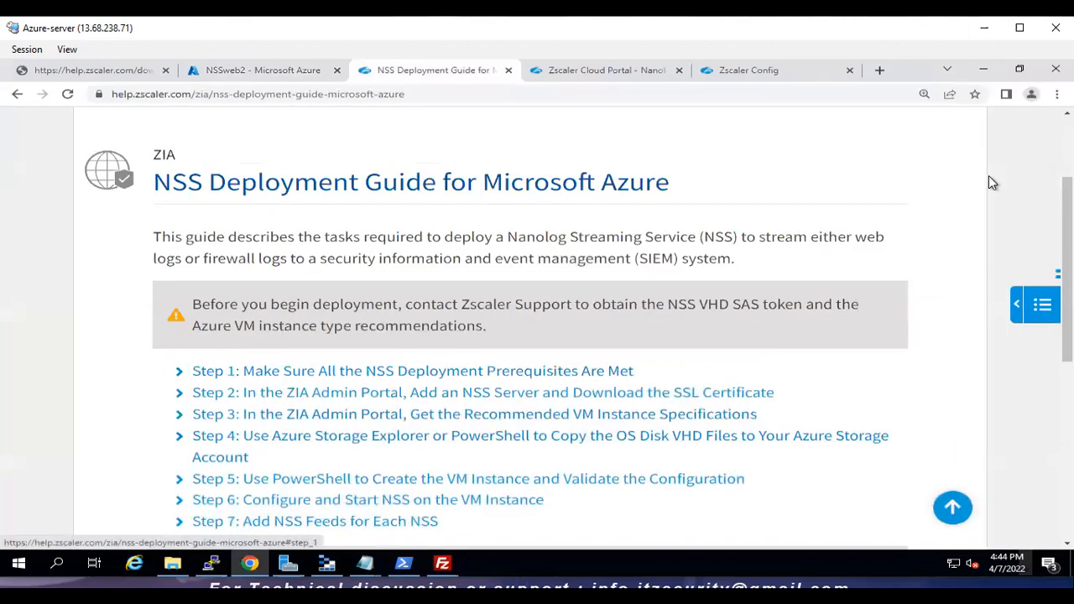
{"action": "left_click", "coordinate": [924, 94]}
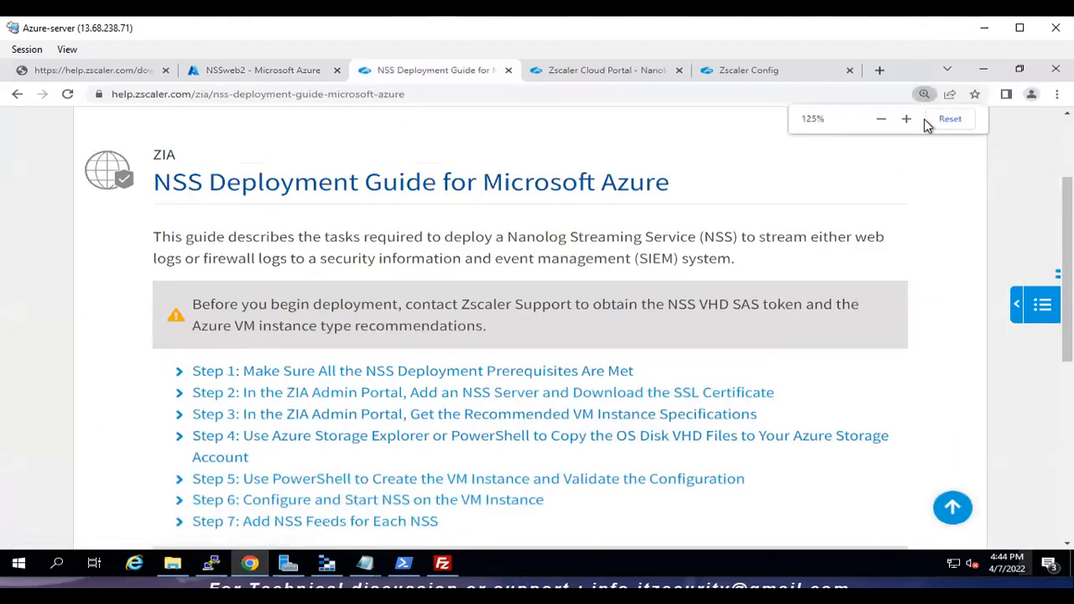
{"action": "left_click", "coordinate": [950, 120]}
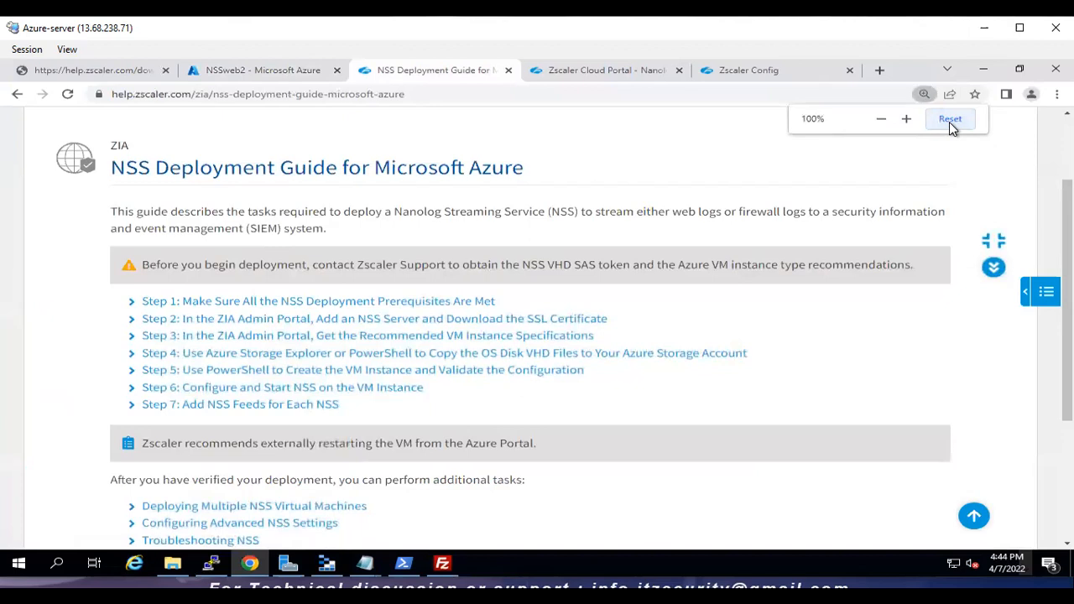
Step: Expand Step 6's Install the SSL Certificate and select 'sudo nss install-cert NssCertificate.zip'
{"action": "scroll", "coordinate": [580, 266], "scroll_direction": "down", "scroll_amount": 2}
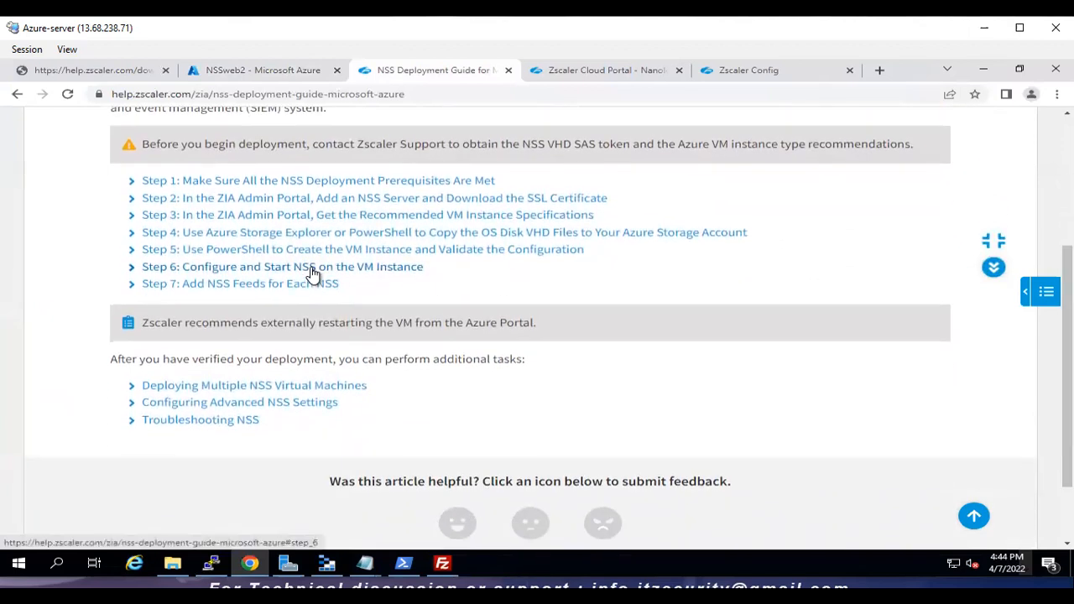
{"action": "left_click", "coordinate": [322, 269]}
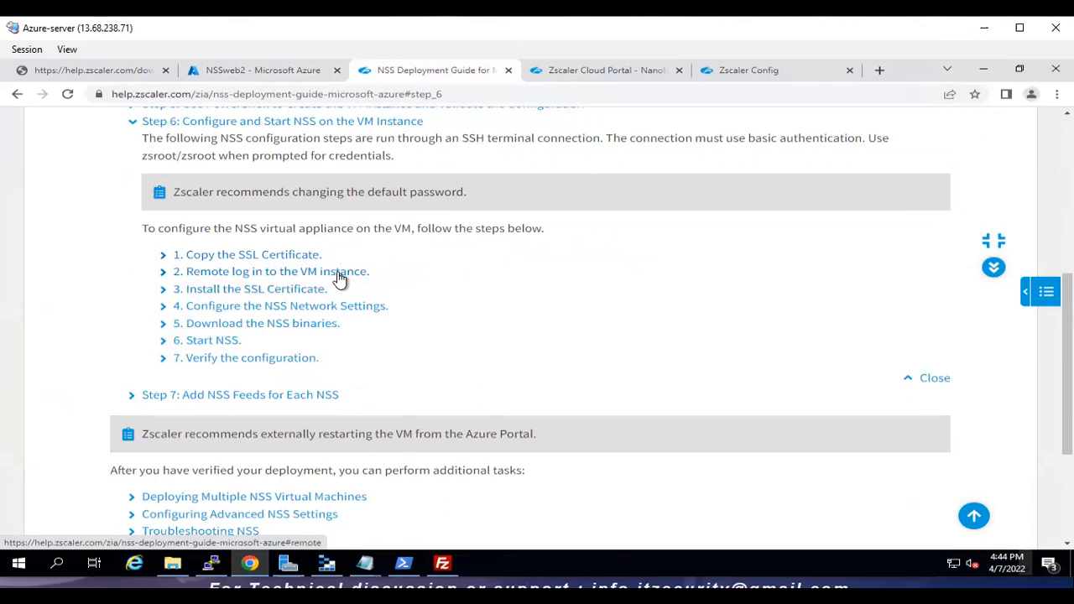
{"action": "left_click", "coordinate": [312, 290]}
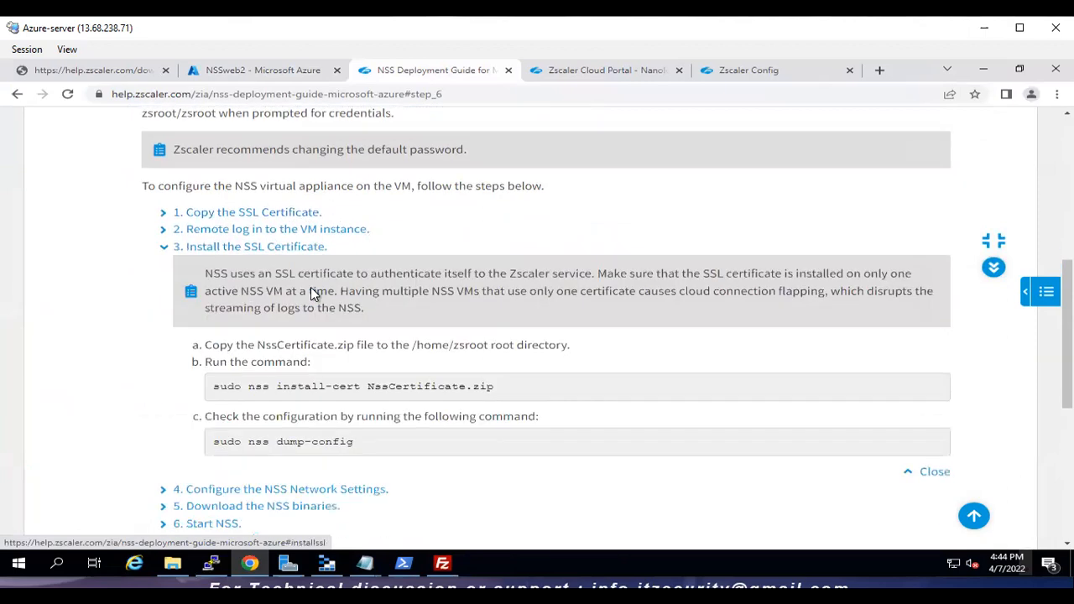
{"action": "left_click_drag", "start_coordinate": [501, 264], "coordinate": [224, 264]}
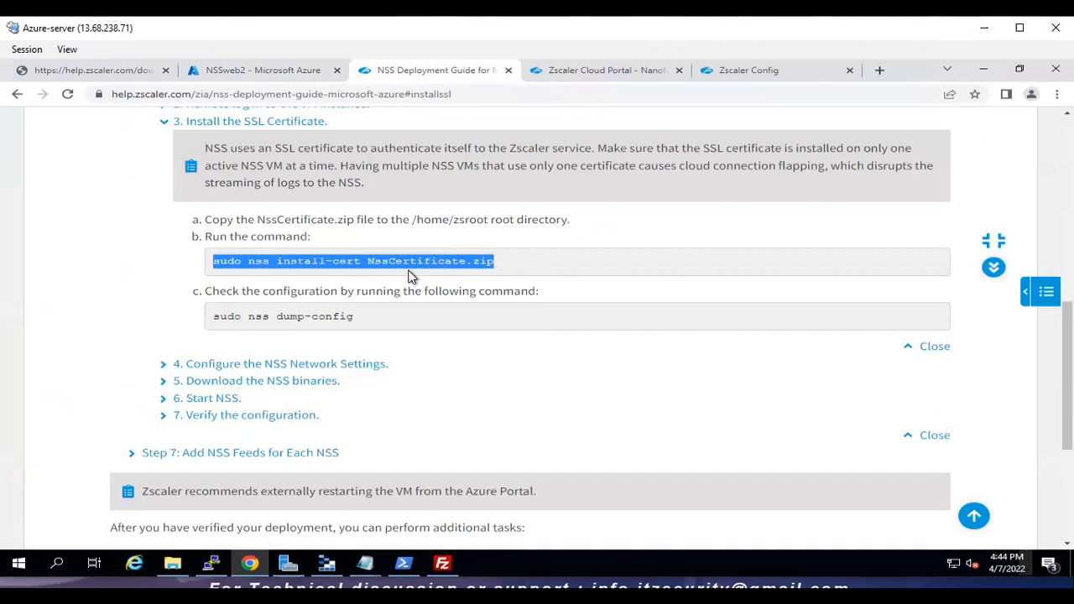
Step: Install the NSS SSL certificate with 'sudo nss install-cert NssCertificate.zip'
{"action": "left_click", "coordinate": [210, 563]}
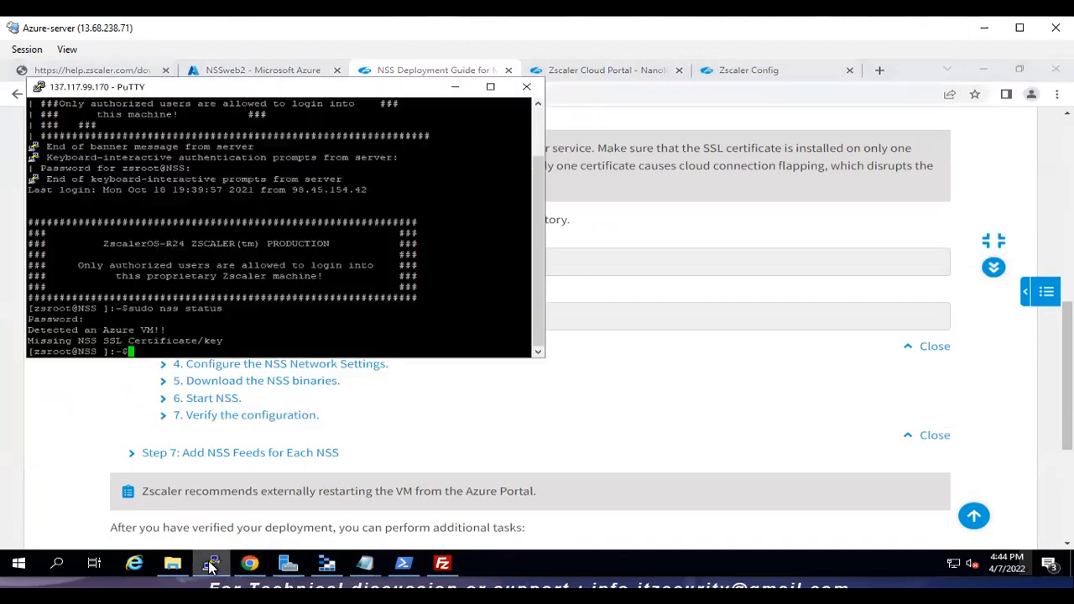
{"action": "right_click", "coordinate": [320, 318]}
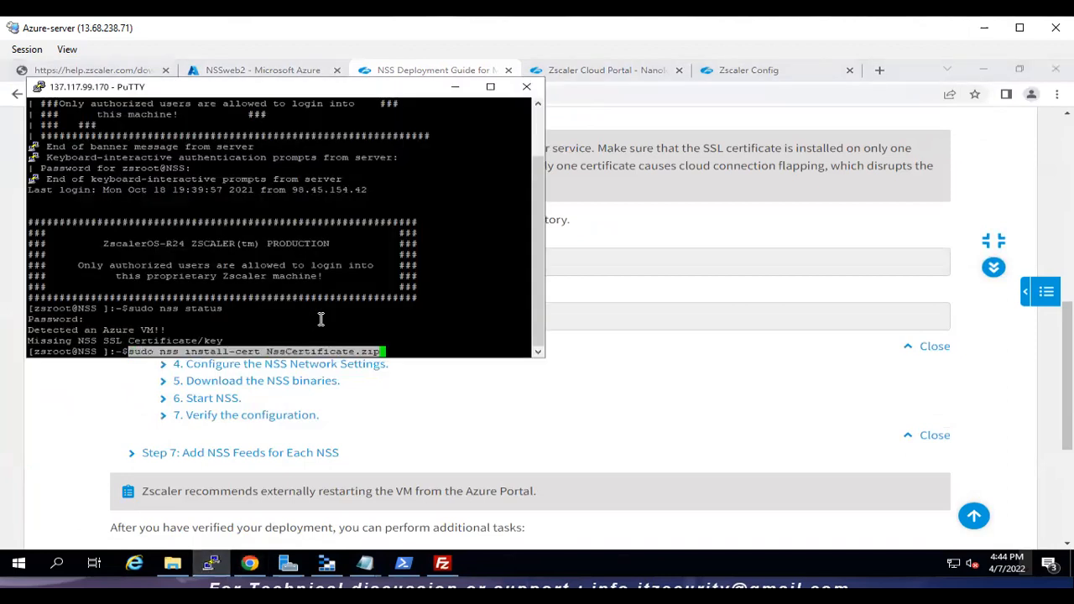
{"action": "key", "text": "Return"}
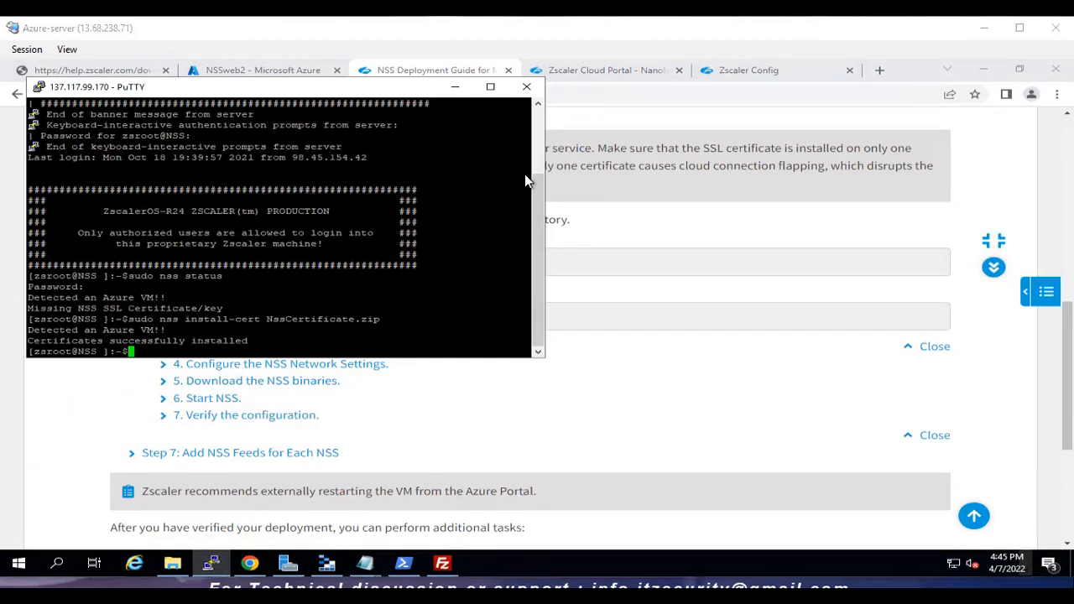
Step: Run 'sudo nss dump-config' to show CloudName zscalertwo.net and nameserver 168.63.129.16
{"action": "left_click", "coordinate": [457, 87]}
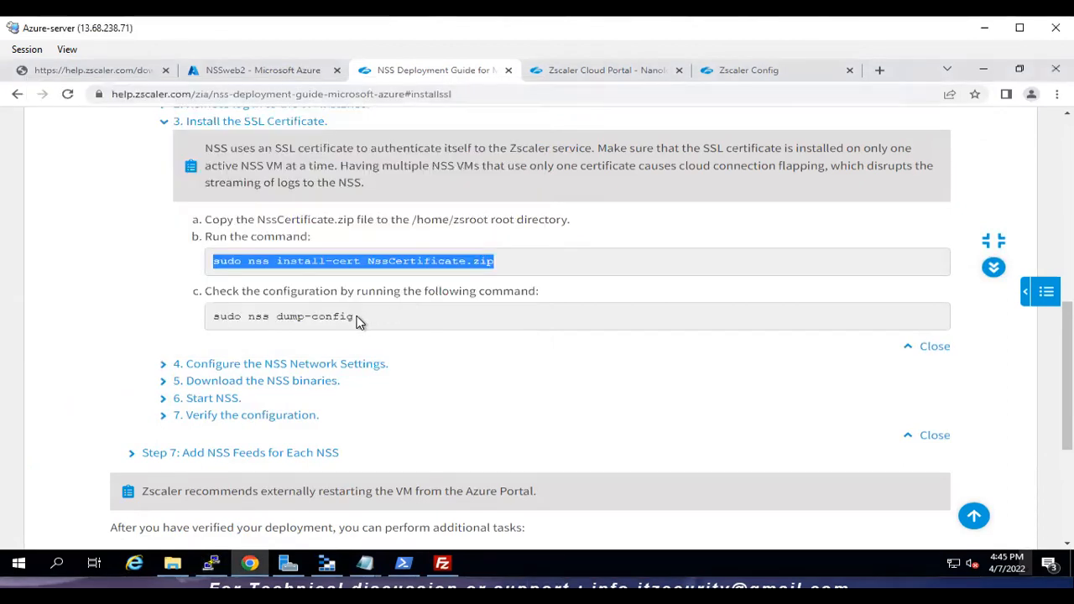
{"action": "left_click_drag", "start_coordinate": [355, 322], "coordinate": [217, 323]}
{"action": "key", "text": "ctrl+c"}
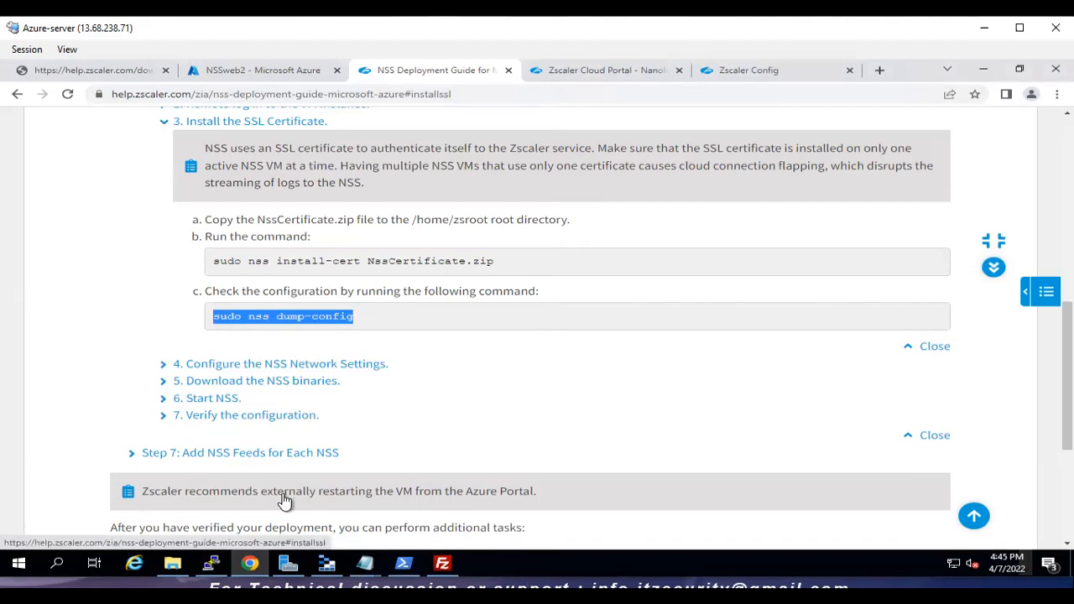
{"action": "left_click", "coordinate": [212, 563]}
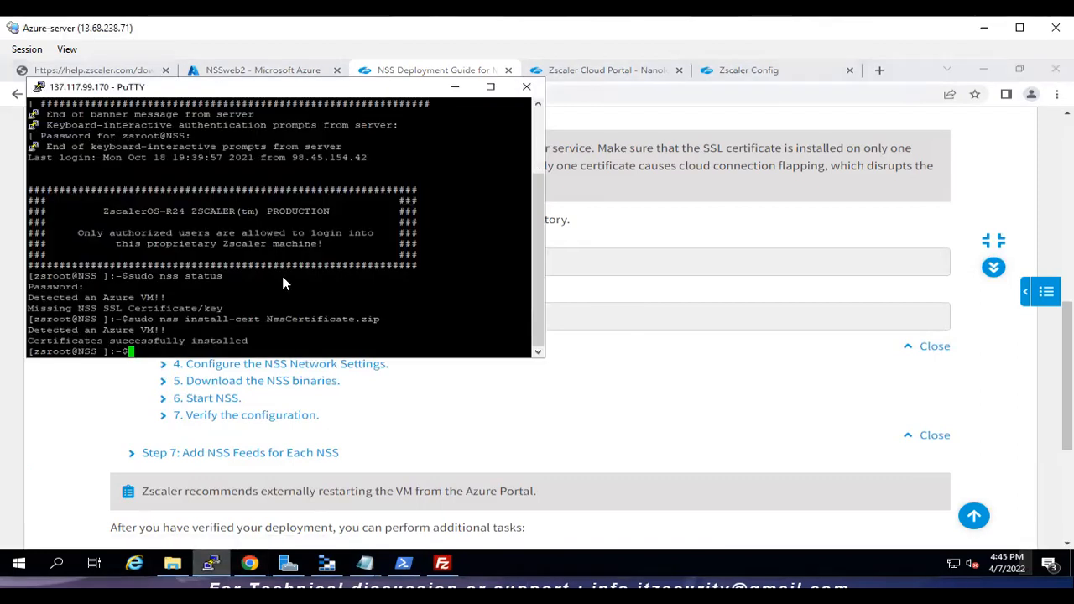
{"action": "right_click", "coordinate": [338, 247]}
{"action": "key", "text": "Return"}
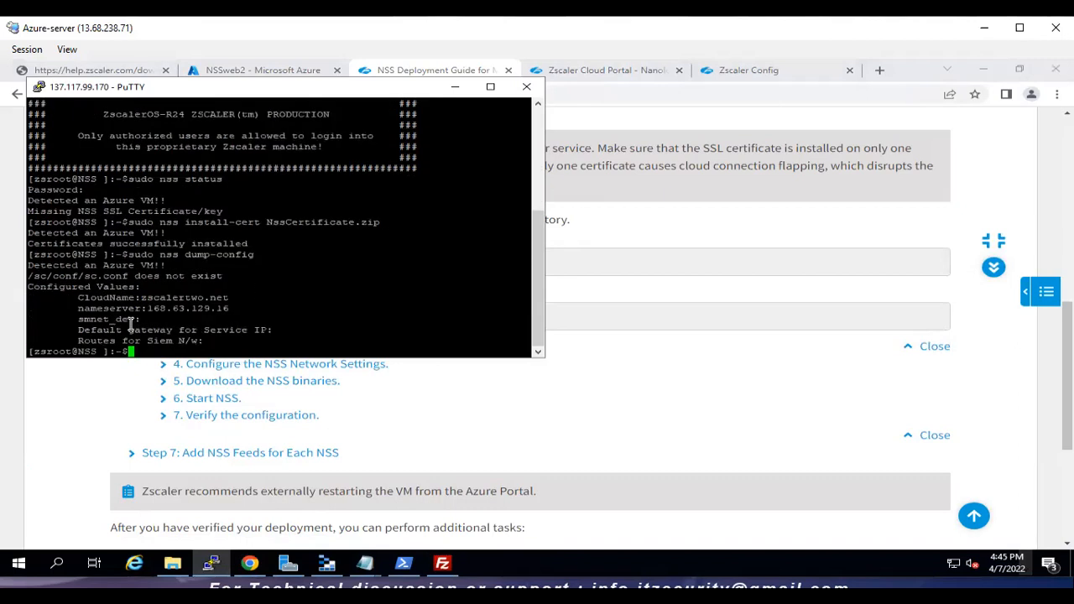
Step: Copy private IP 172.16.3.5 from NSSweb2's NSSweb2_nic_1 interface on the Networking page
{"action": "left_click", "coordinate": [278, 69]}
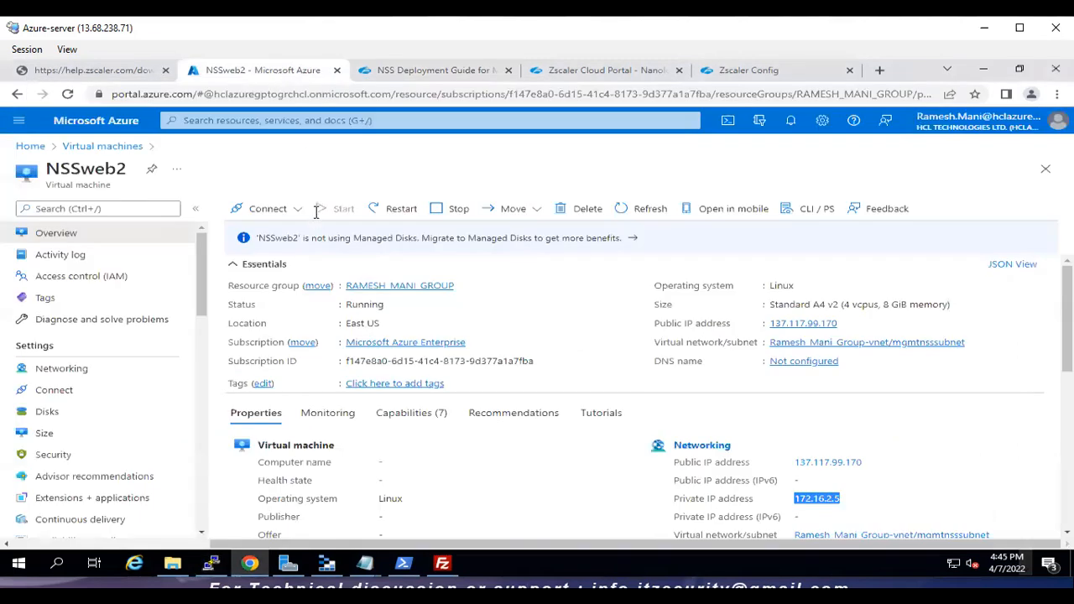
{"action": "left_click", "coordinate": [121, 373]}
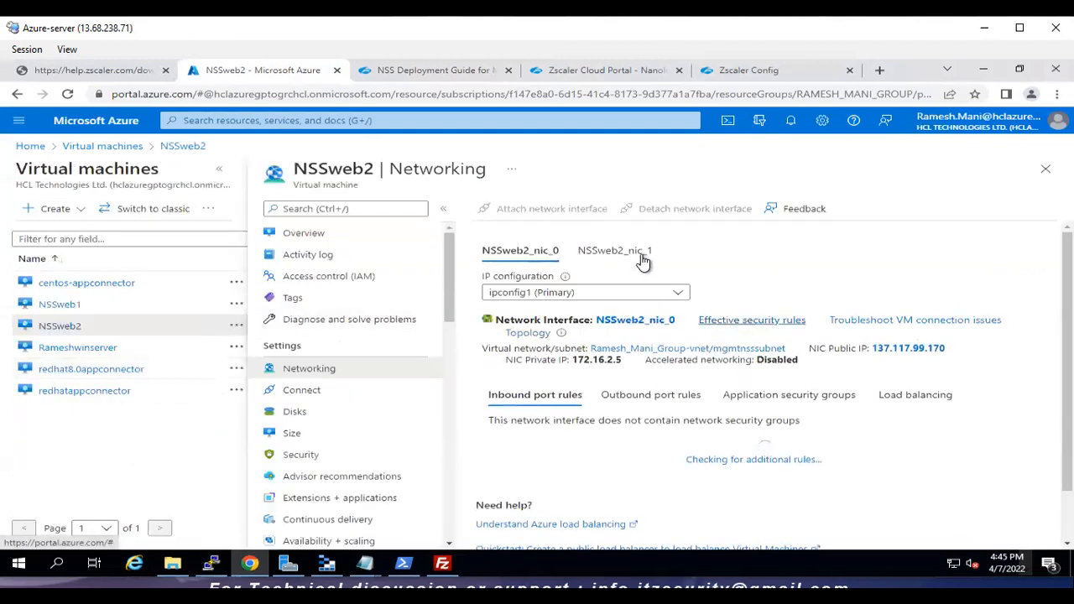
{"action": "left_click", "coordinate": [617, 250]}
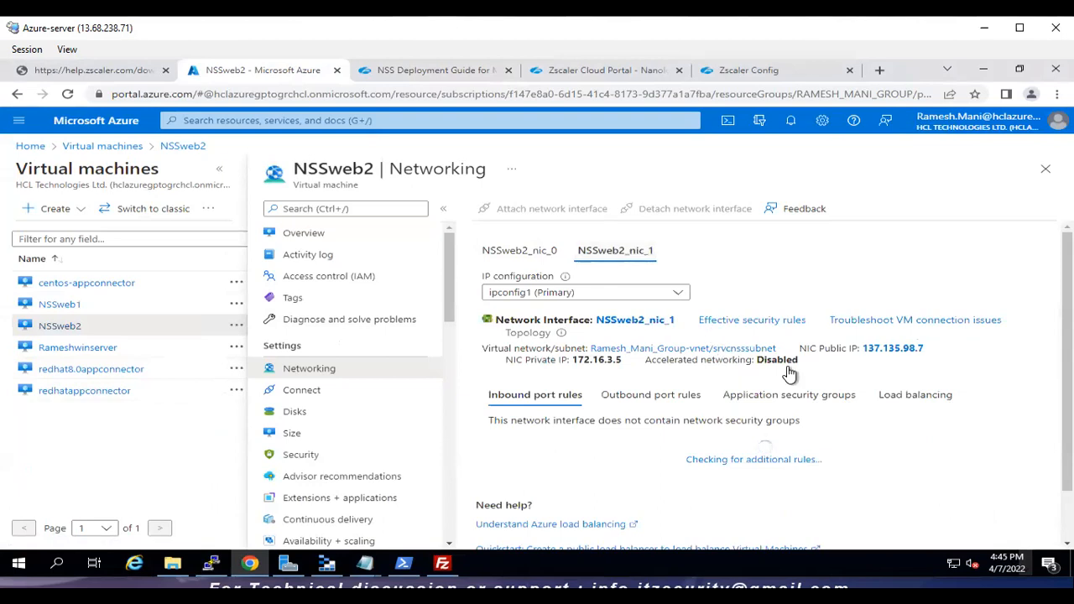
{"action": "left_click_drag", "start_coordinate": [623, 359], "coordinate": [571, 359]}
{"action": "key", "text": "ctrl+c"}
{"action": "left_click", "coordinate": [212, 566]}
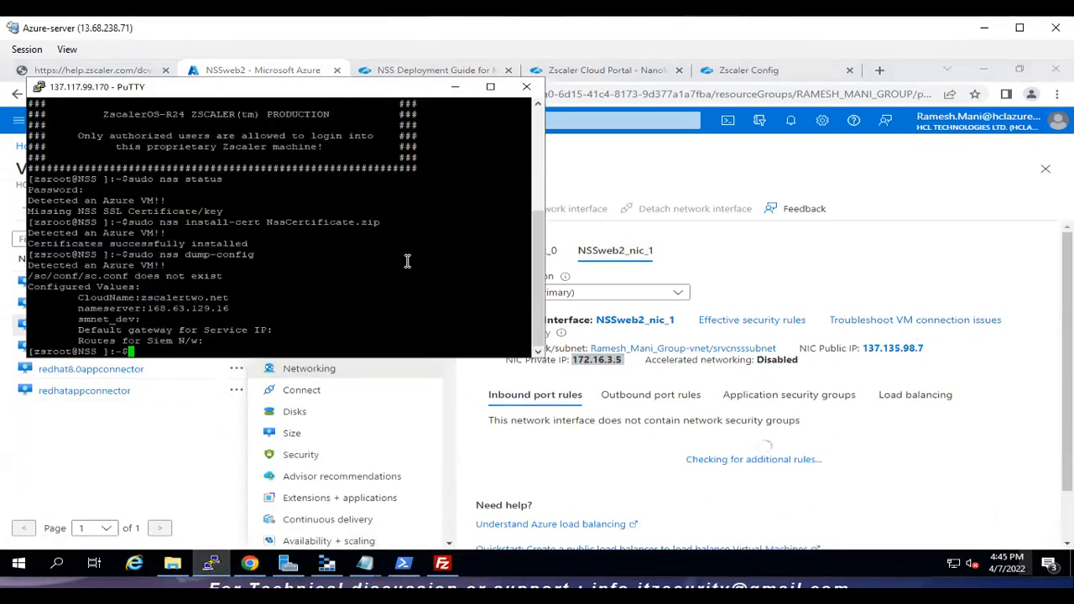
Step: Run 'sudo nss configure', keep the existing nameserver and add nameserver 8.8.8.8
{"action": "type", "text": "sudo nss configure"}
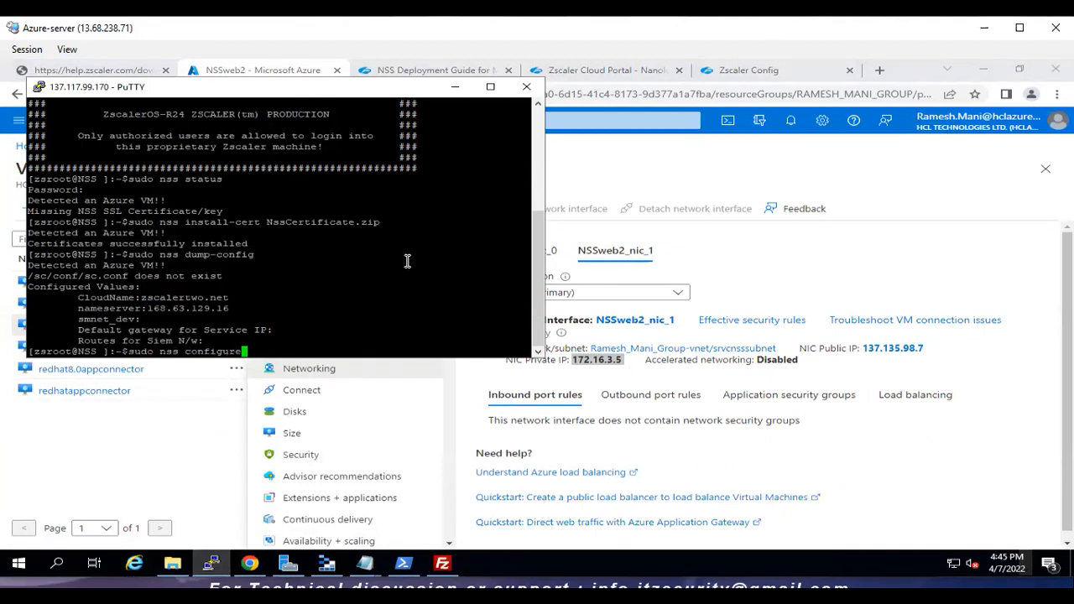
{"action": "key", "text": "Return"}
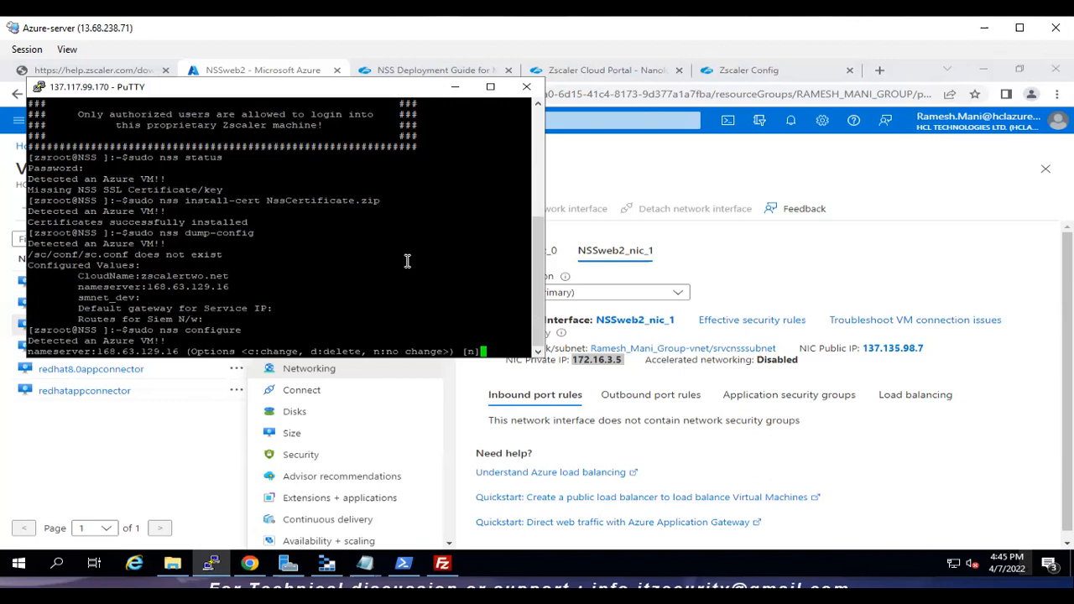
{"action": "key", "text": "Return"}
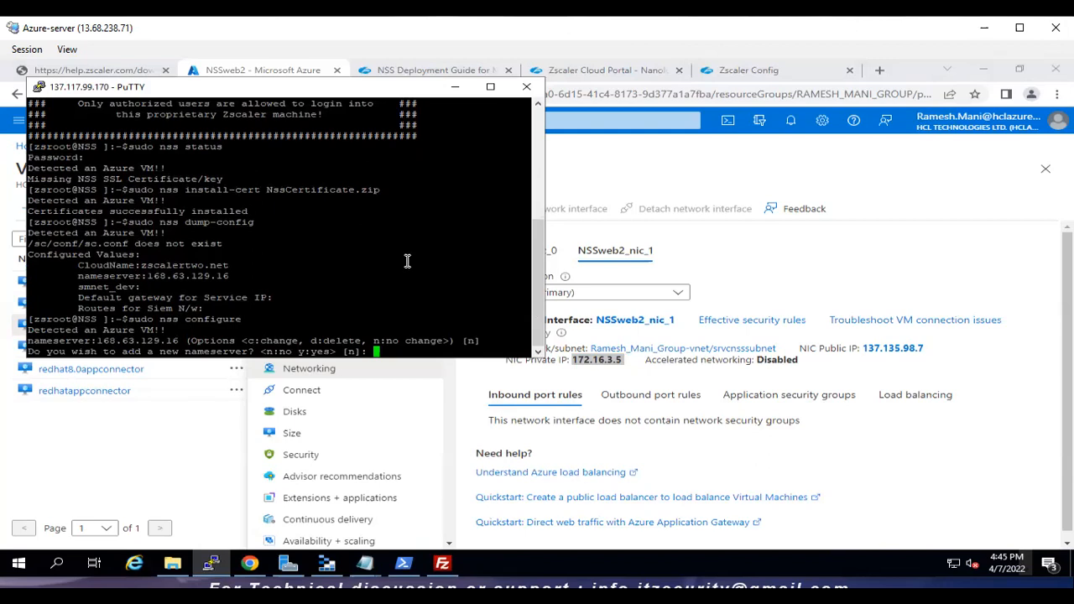
{"action": "type", "text": "y"}
{"action": "key", "text": "Return"}
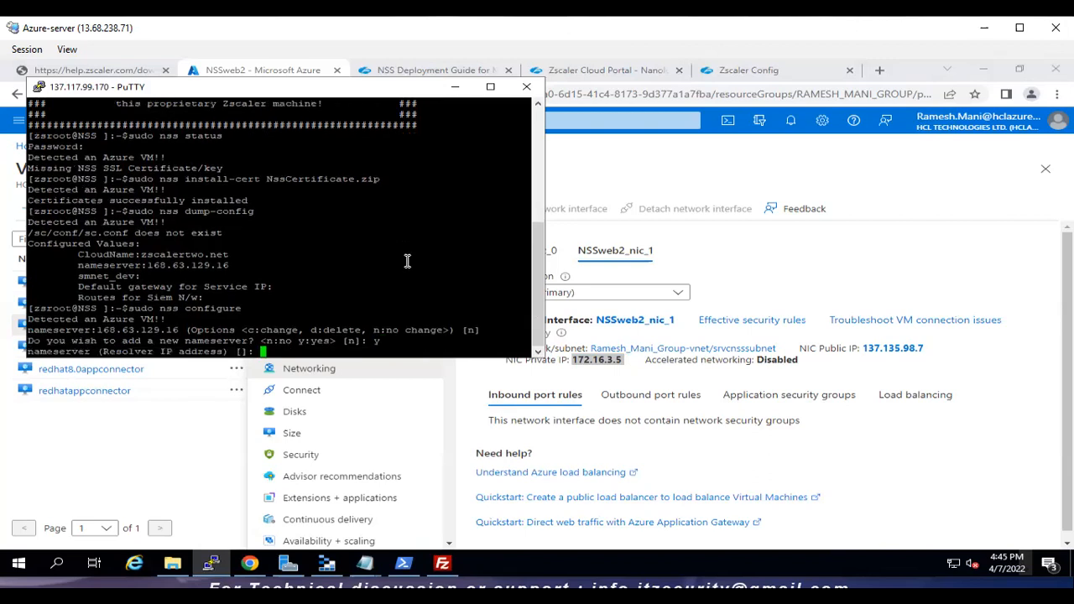
{"action": "type", "text": "8.8.8.8"}
{"action": "key", "text": "Return"}
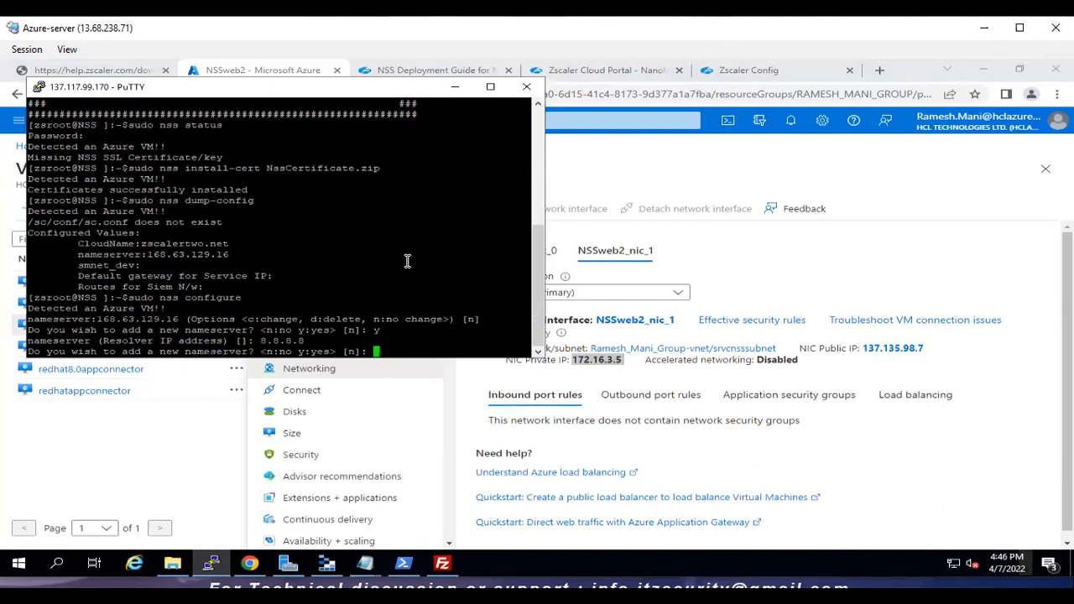
{"action": "key", "text": "Return"}
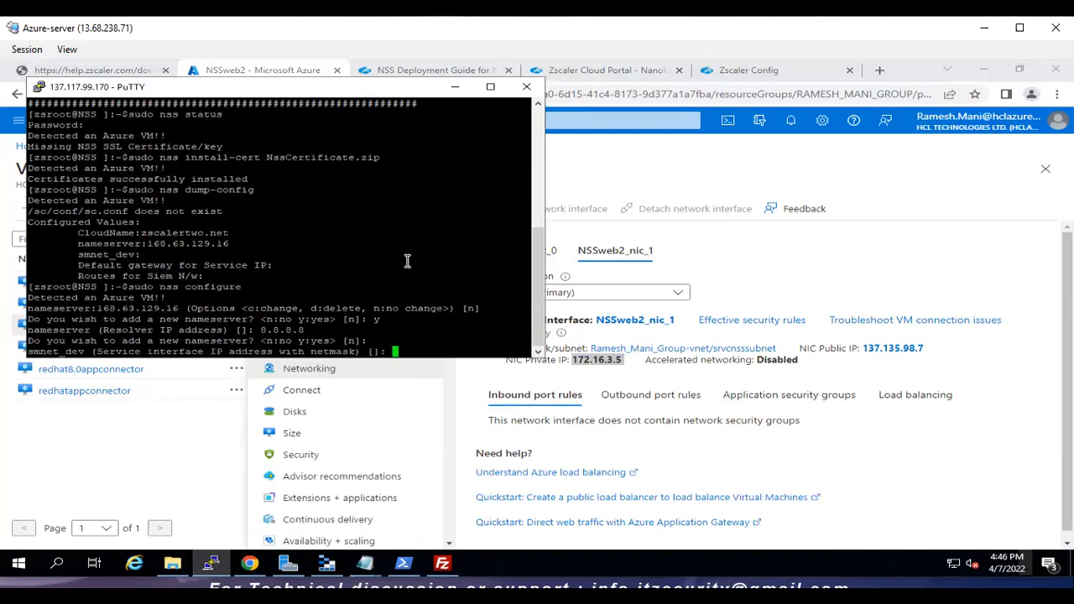
Step: Set the service interface to 172.16.3.5/24 and the default gateway to 172.16.3.1
{"action": "right_click", "coordinate": [407, 261]}
{"action": "key", "text": "Return"}
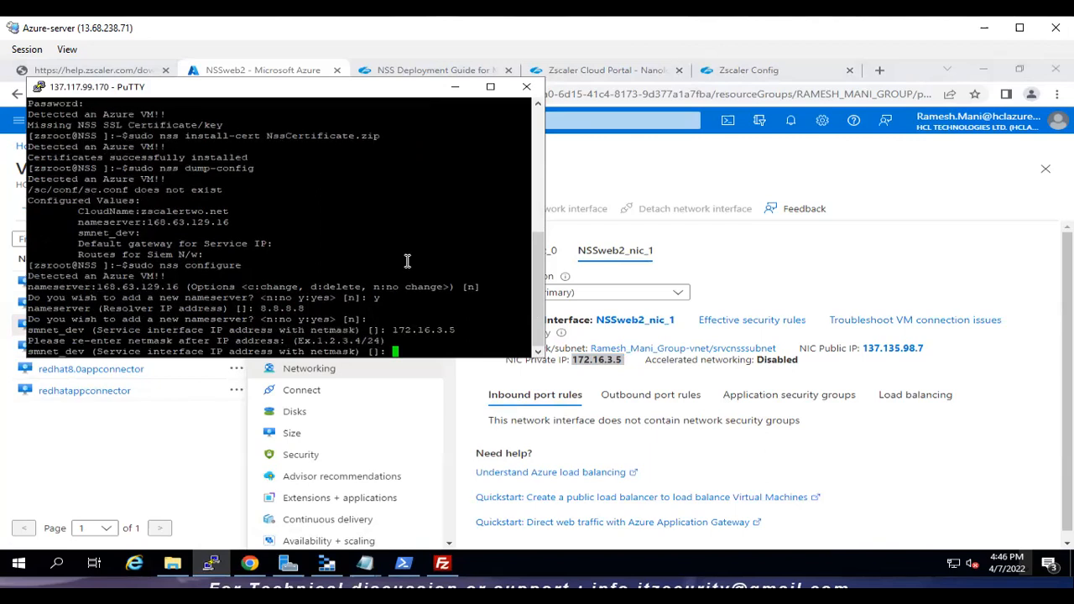
{"action": "double_click", "coordinate": [422, 329]}
{"action": "right_click", "coordinate": [461, 312]}
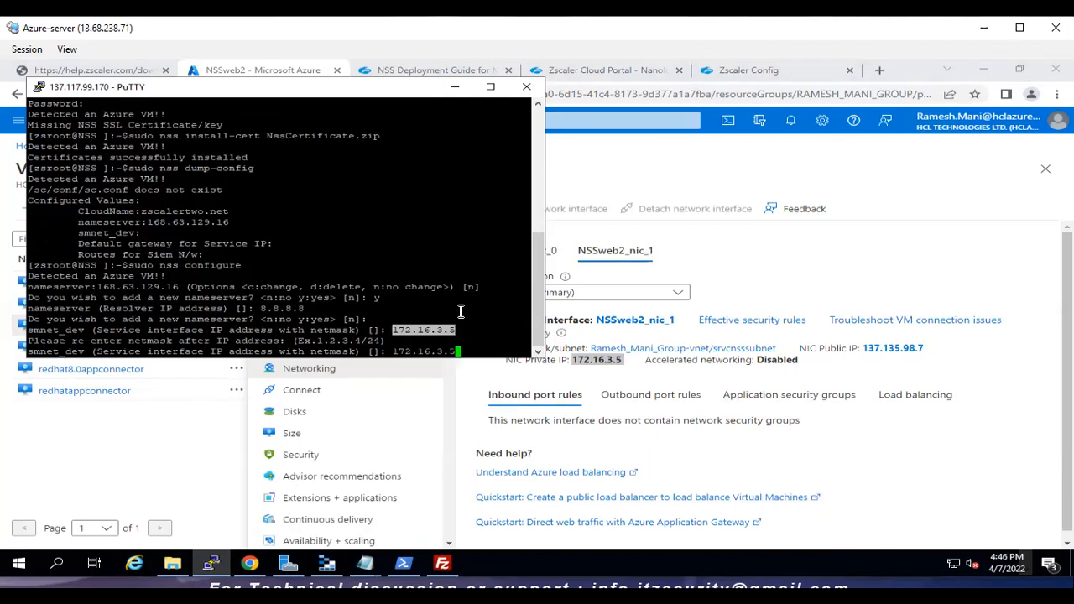
{"action": "type", "text": "/24"}
{"action": "key", "text": "Return"}
{"action": "right_click", "coordinate": [460, 311]}
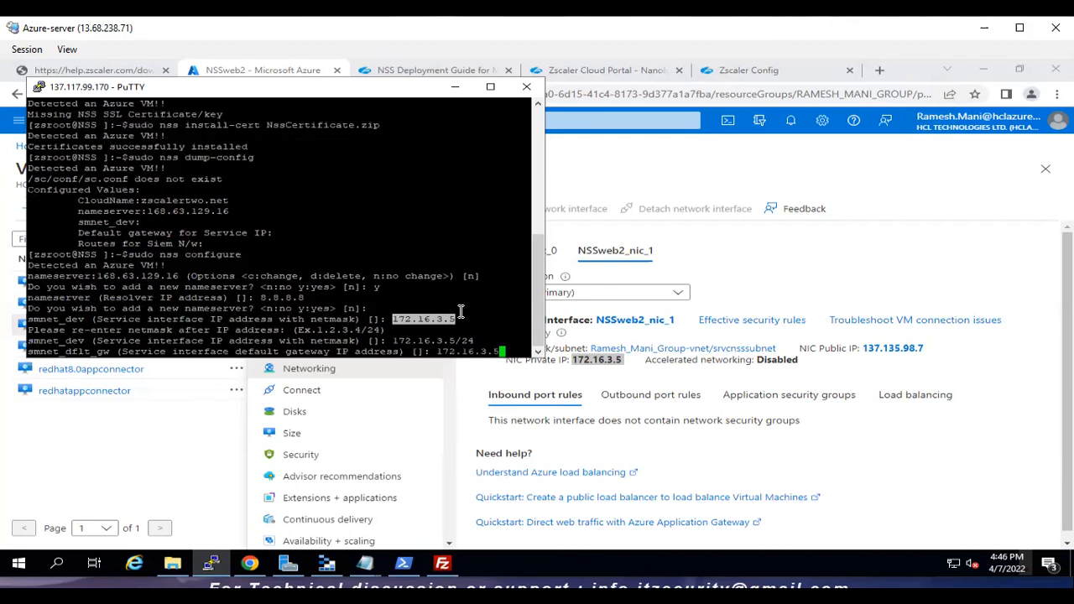
{"action": "key", "text": "BackSpace"}
{"action": "type", "text": "1"}
{"action": "key", "text": "Return"}
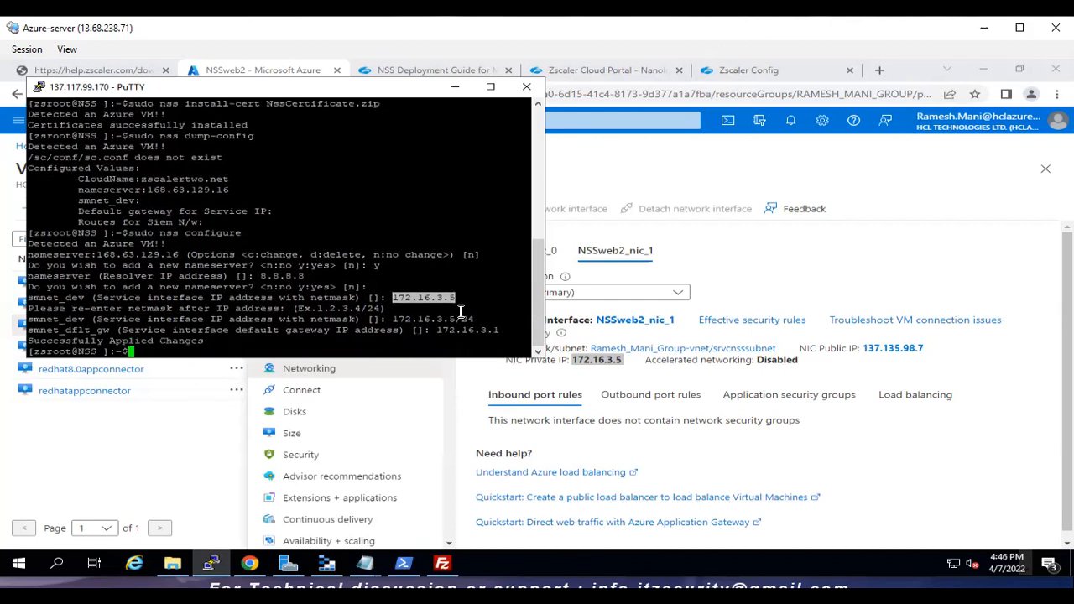
{"action": "key", "text": "Return"}
{"action": "key", "text": "Return"}
{"action": "key", "text": "Return"}
{"action": "key", "text": "Return"}
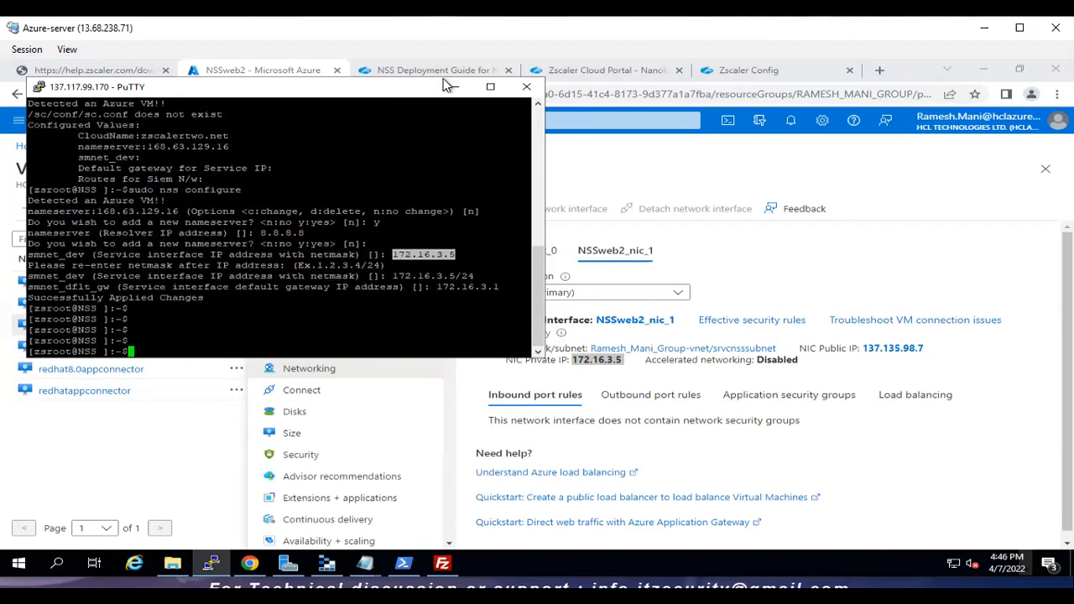
{"action": "left_click", "coordinate": [443, 69]}
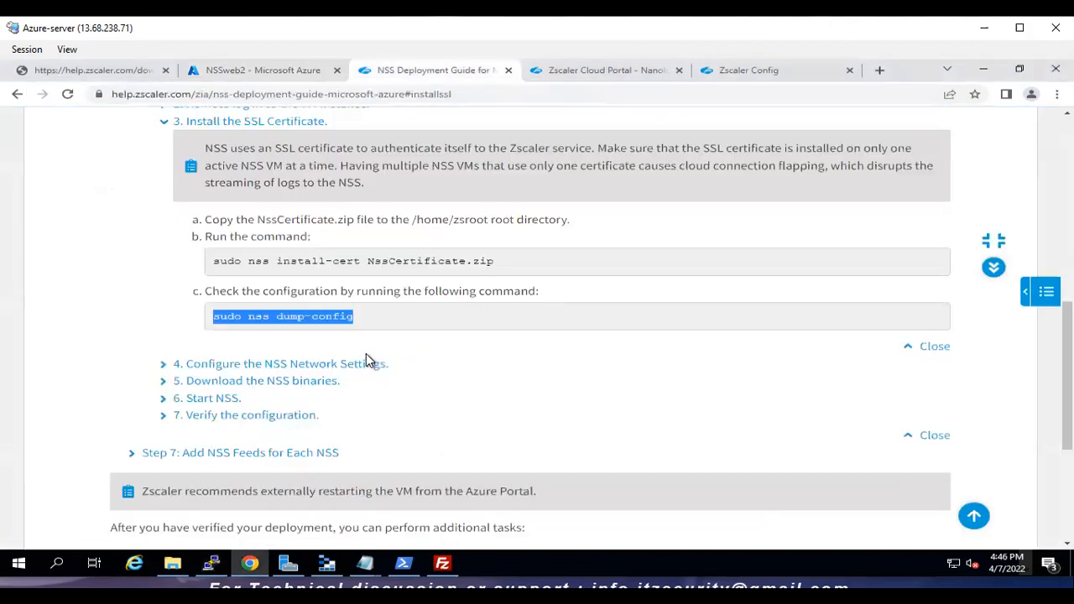
Step: Expand the guide's network-settings and download-binaries steps and select 'sudo nss update-now'
{"action": "left_click", "coordinate": [352, 363]}
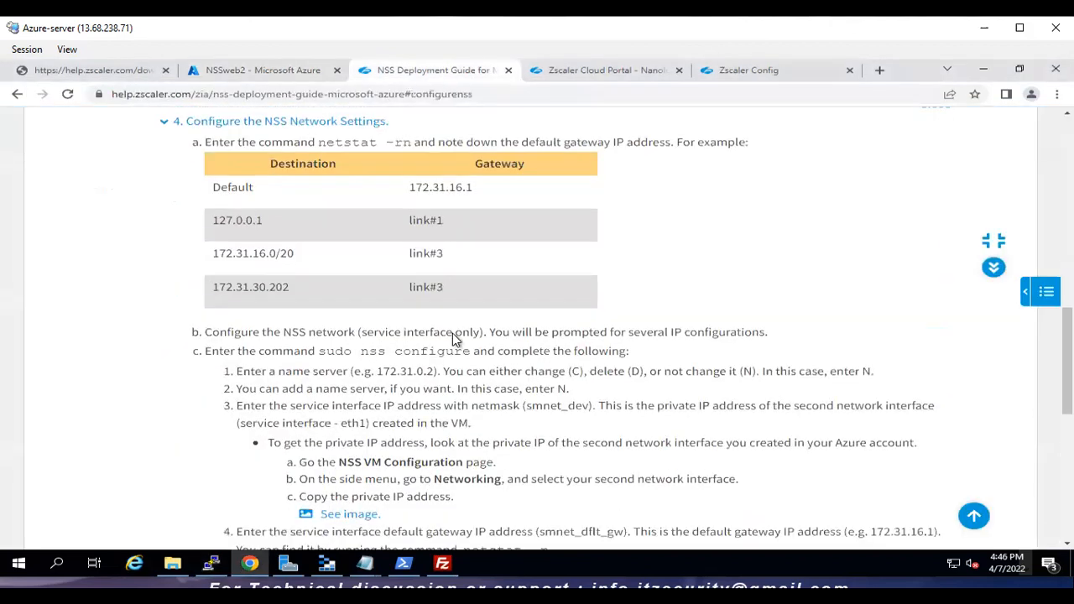
{"action": "left_click_drag", "start_coordinate": [1067, 343], "coordinate": [1067, 344]}
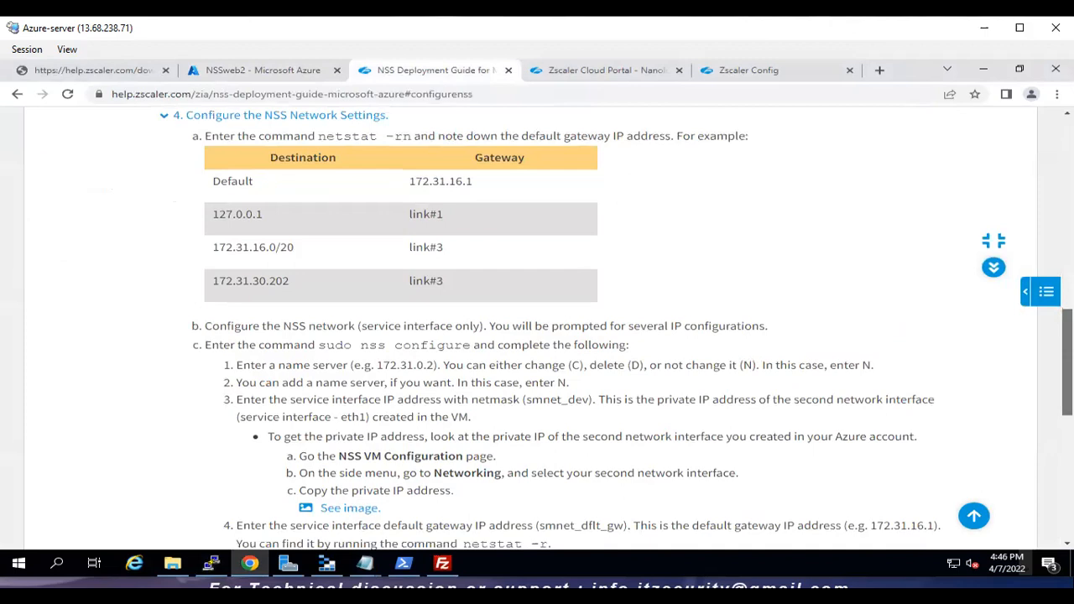
{"action": "scroll", "coordinate": [454, 274], "scroll_direction": "down", "scroll_amount": 4}
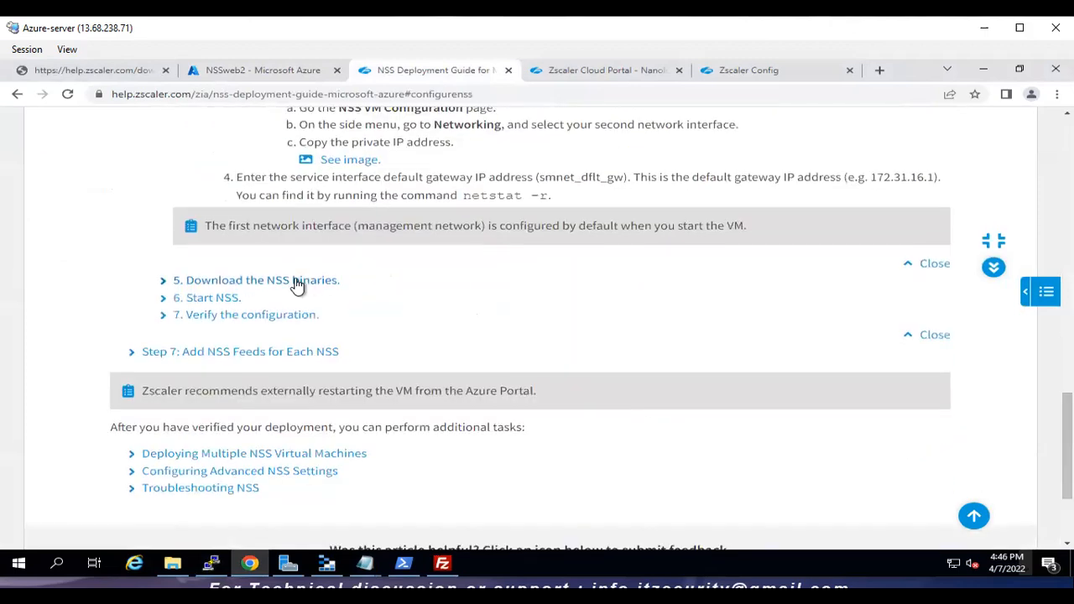
{"action": "left_click", "coordinate": [297, 282]}
{"action": "left_click_drag", "start_coordinate": [327, 172], "coordinate": [181, 170]}
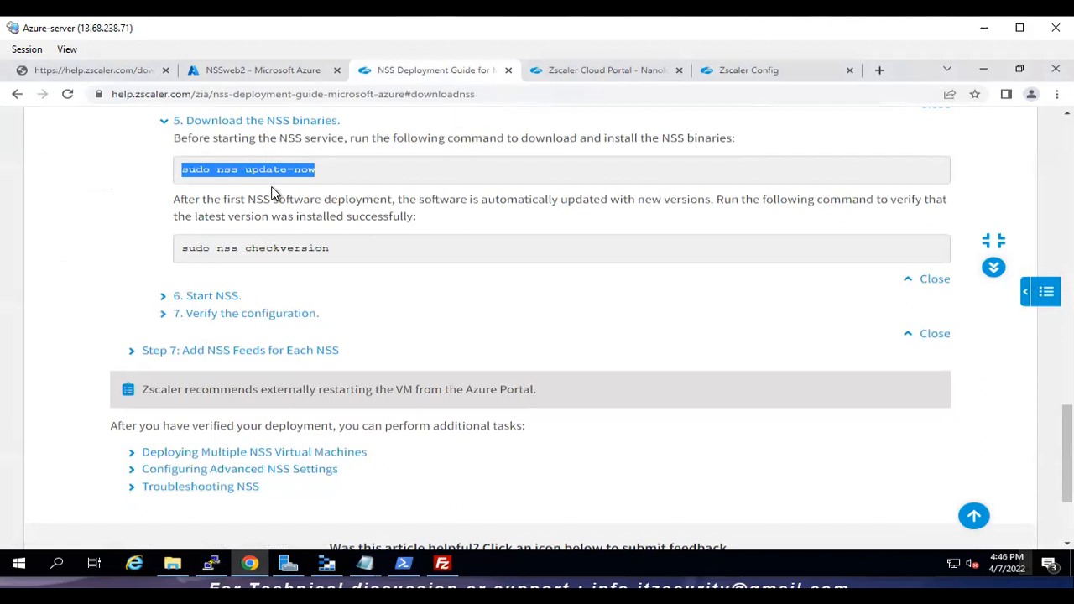
{"action": "left_click", "coordinate": [211, 563]}
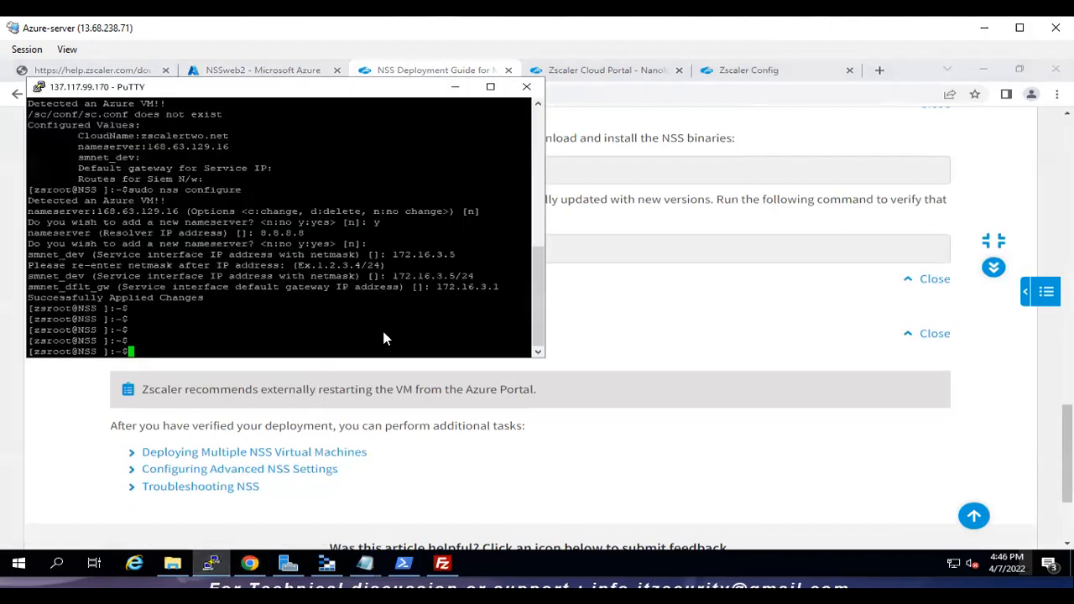
Step: Check the host name with uname -n and the 24-RELEASE-p11 OS version with uname -a
{"action": "type", "text": "uname"}
{"action": "type", "text": "-n"}
{"action": "key", "text": "Return"}
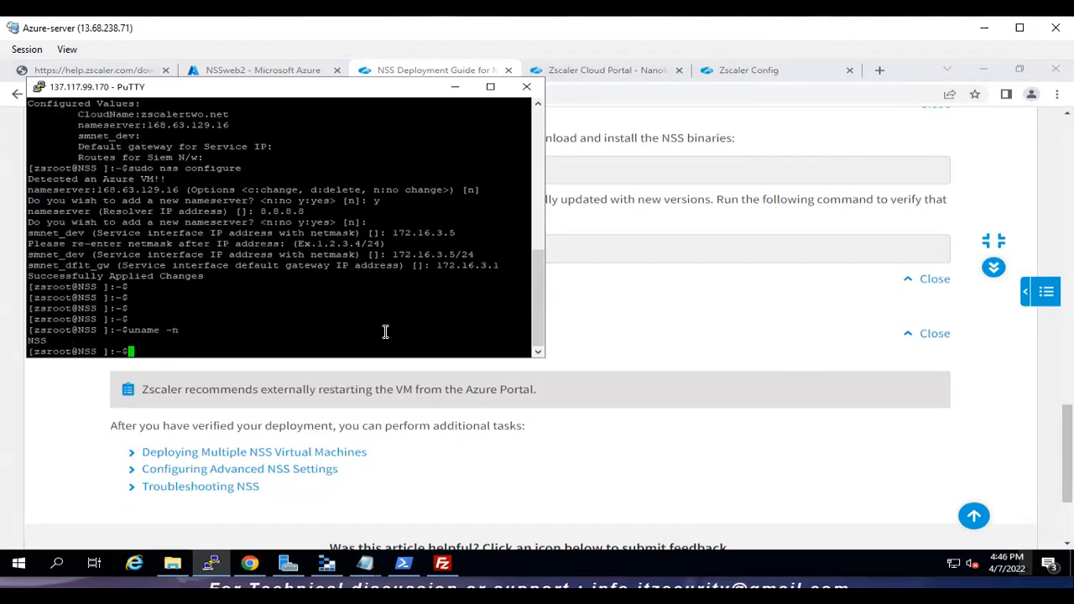
{"action": "key", "text": "Up"}
{"action": "key", "text": "BackSpace"}
{"action": "type", "text": "i"}
{"action": "key", "text": "BackSpace"}
{"action": "type", "text": "ame -a"}
{"action": "key", "text": "Return"}
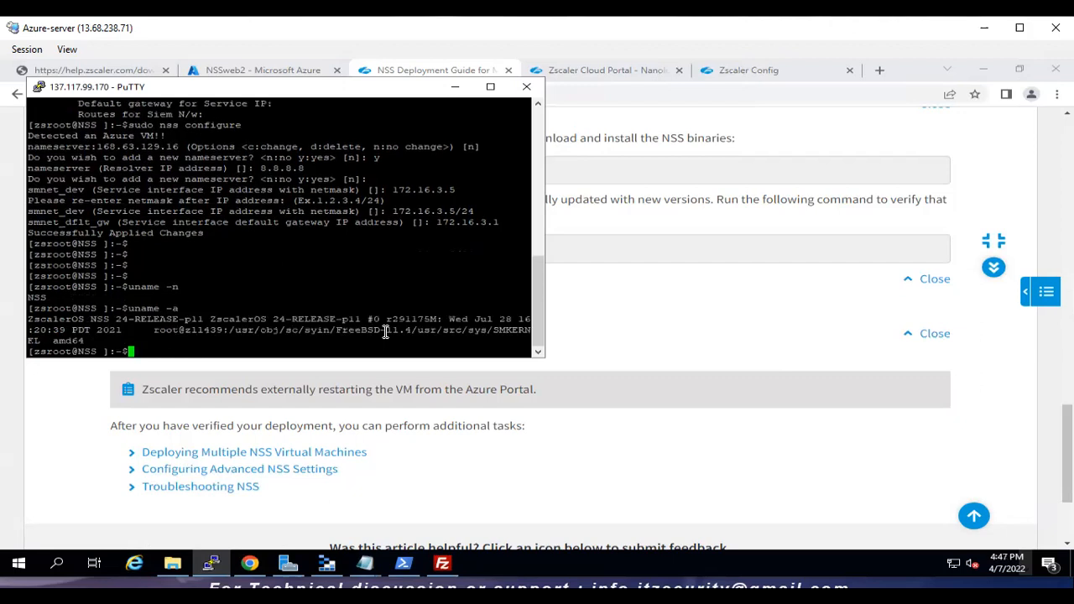
{"action": "double_click", "coordinate": [144, 322]}
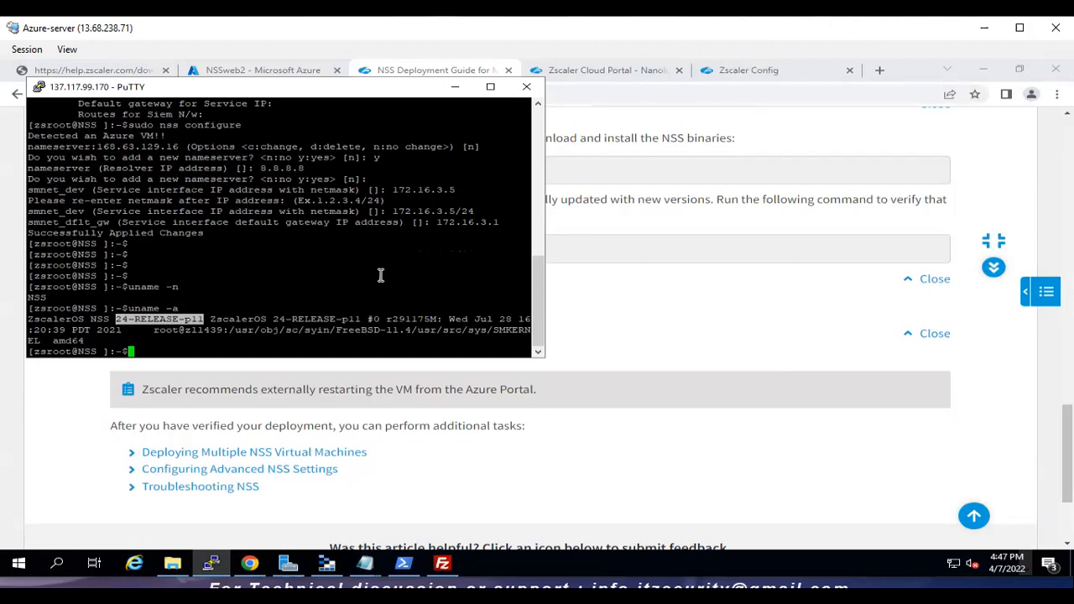
{"action": "right_click", "coordinate": [315, 303]}
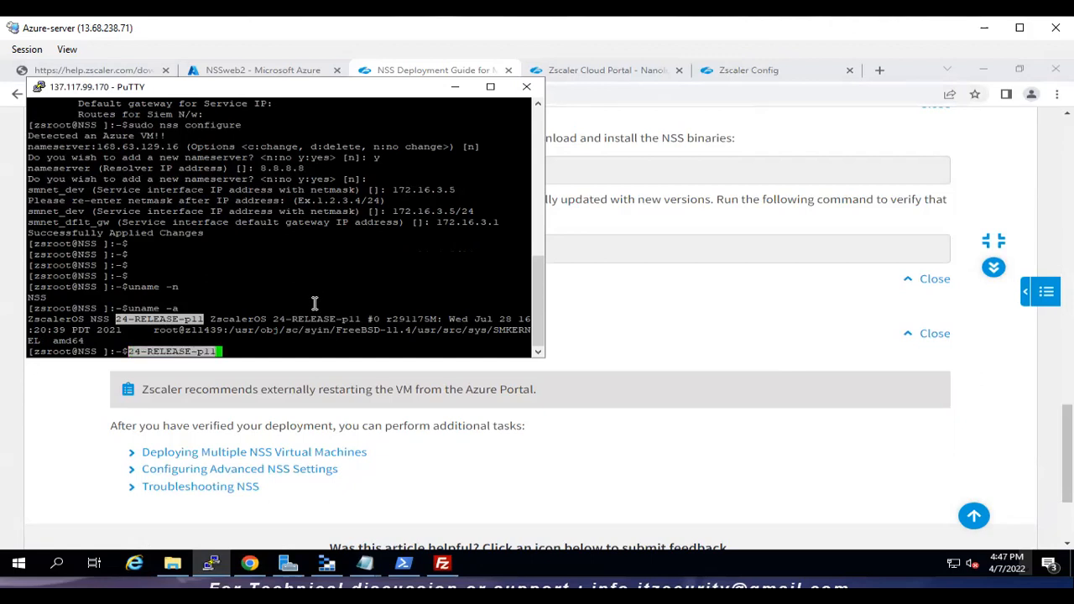
{"action": "key", "text": "BackSpace"}
{"action": "key", "text": "BackSpace"}
{"action": "key", "text": "BackSpace"}
{"action": "key", "text": "BackSpace"}
{"action": "key", "text": "BackSpace"}
{"action": "key", "text": "BackSpace"}
{"action": "key", "text": "BackSpace"}
{"action": "key", "text": "BackSpace"}
{"action": "key", "text": "BackSpace"}
{"action": "key", "text": "BackSpace"}
{"action": "key", "text": "BackSpace"}
{"action": "key", "text": "BackSpace"}
{"action": "key", "text": "BackSpace"}
{"action": "key", "text": "BackSpace"}
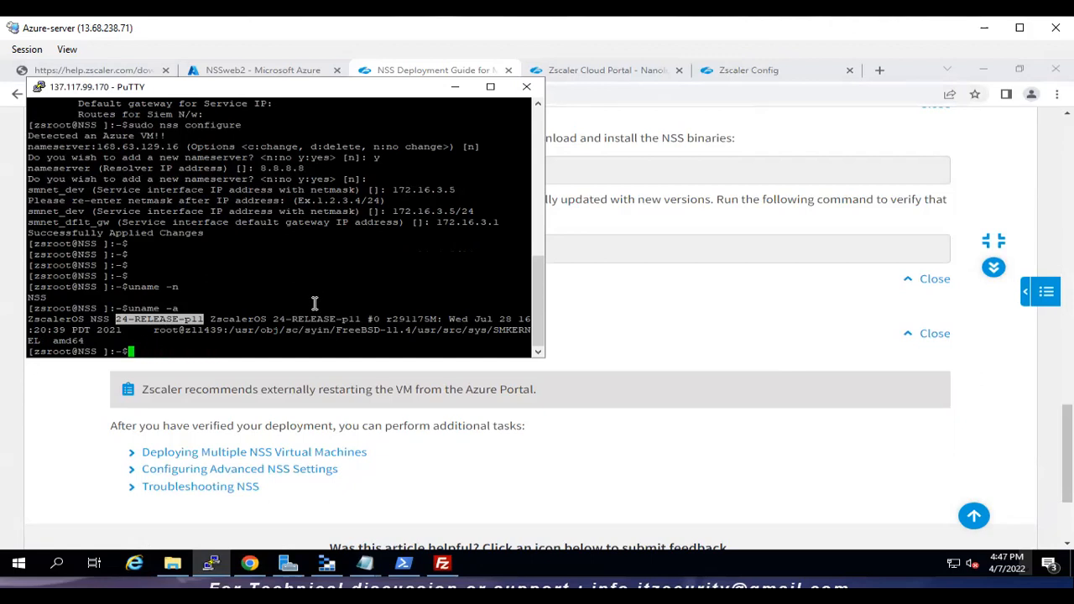
Step: Copy 'sudo nss update-now' from the guide and run it in PuTTY
{"action": "left_click", "coordinate": [711, 130]}
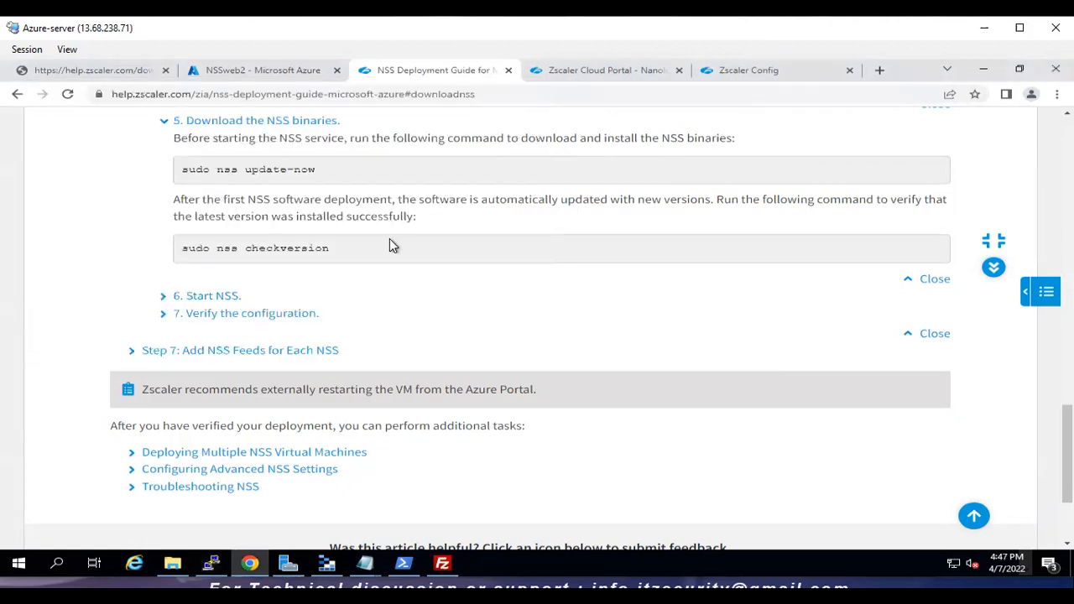
{"action": "left_click_drag", "start_coordinate": [315, 170], "coordinate": [179, 170]}
{"action": "key", "text": "ctrl+c"}
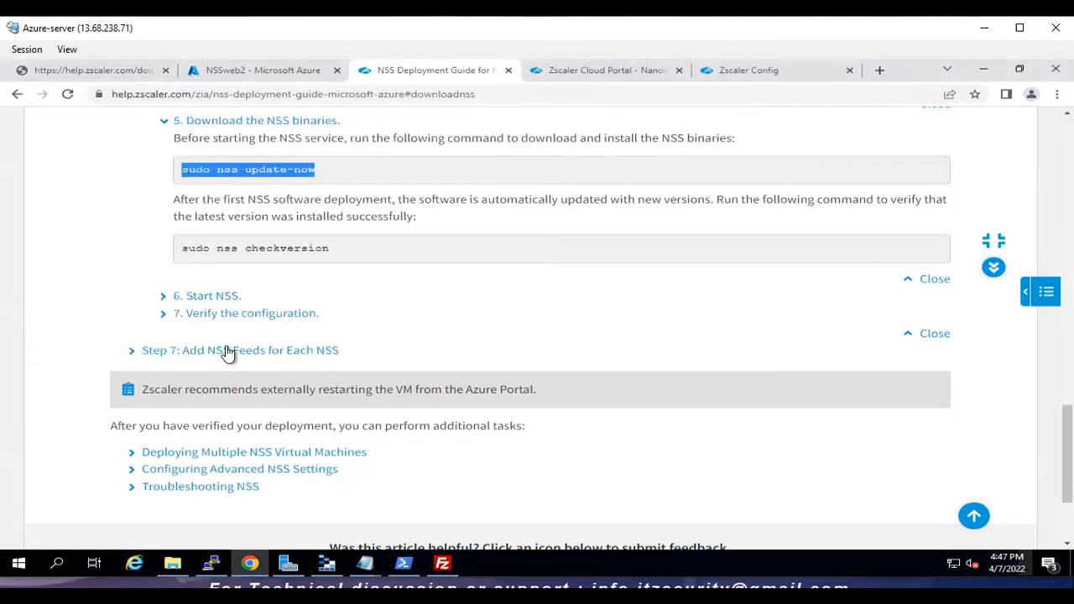
{"action": "left_click", "coordinate": [211, 563]}
{"action": "right_click", "coordinate": [302, 299]}
{"action": "key", "text": "Return"}
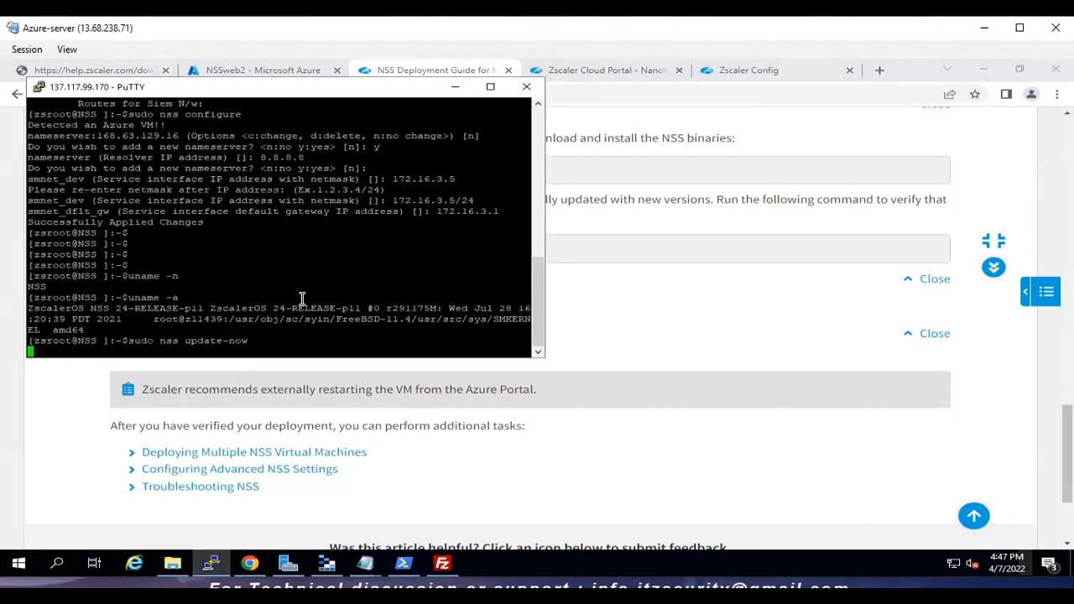
{"action": "left_click", "coordinate": [886, 73]}
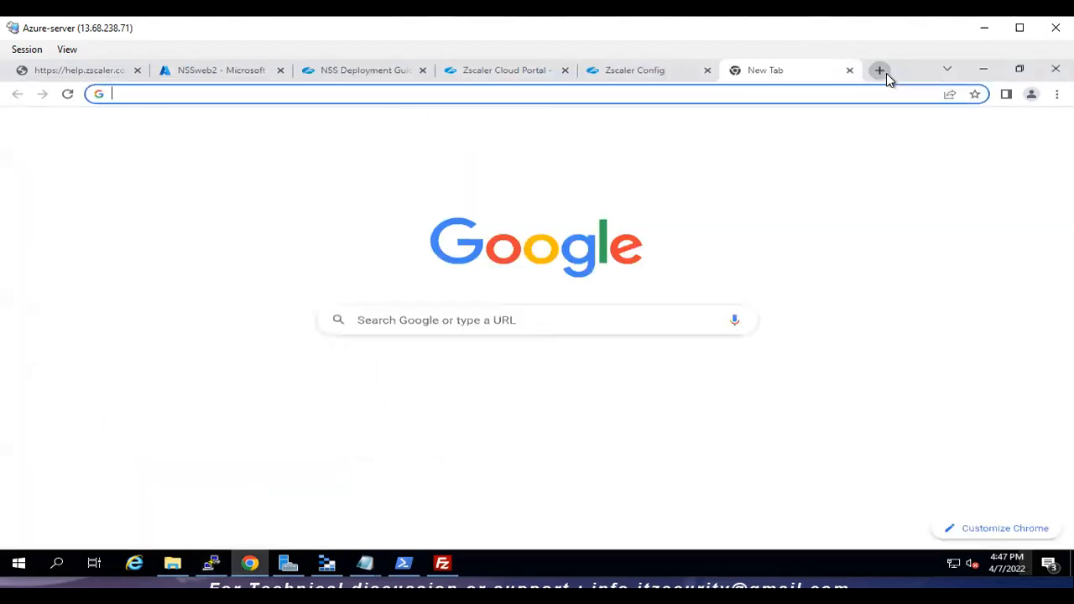
Step: Search Google for 'nss server upgrade +zscaler', browse the results, then return to the NSS Servers list
{"action": "type", "text": "nss ser"}
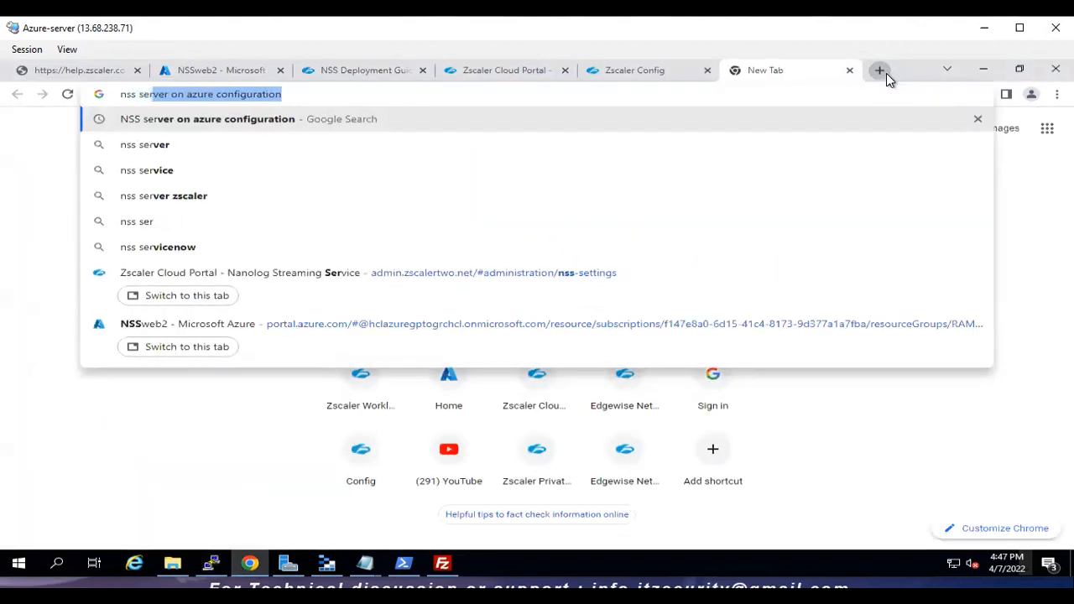
{"action": "type", "text": "ver "}
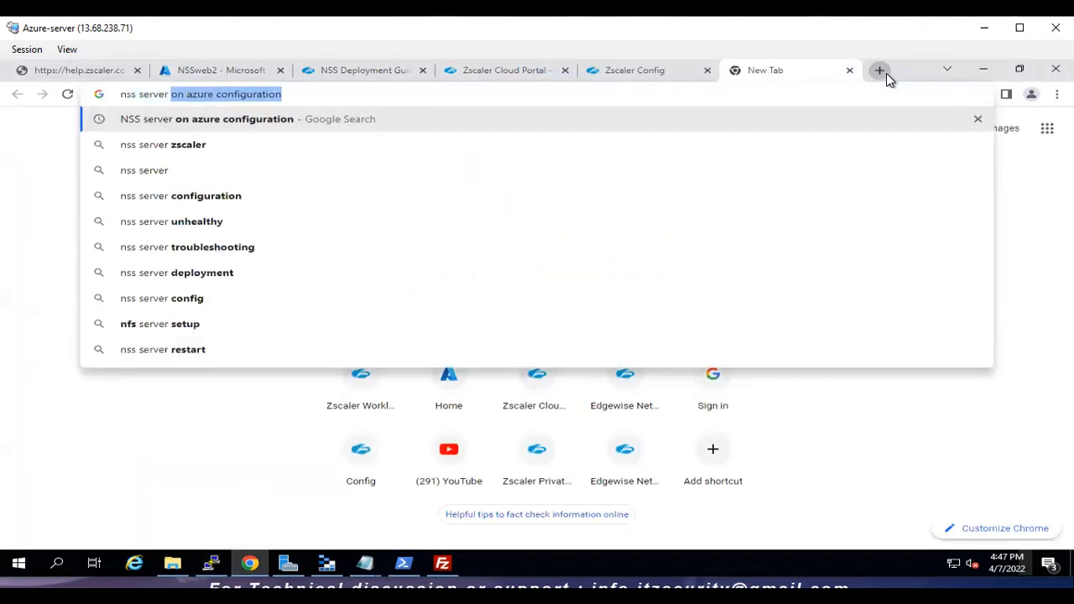
{"action": "type", "text": "upd"}
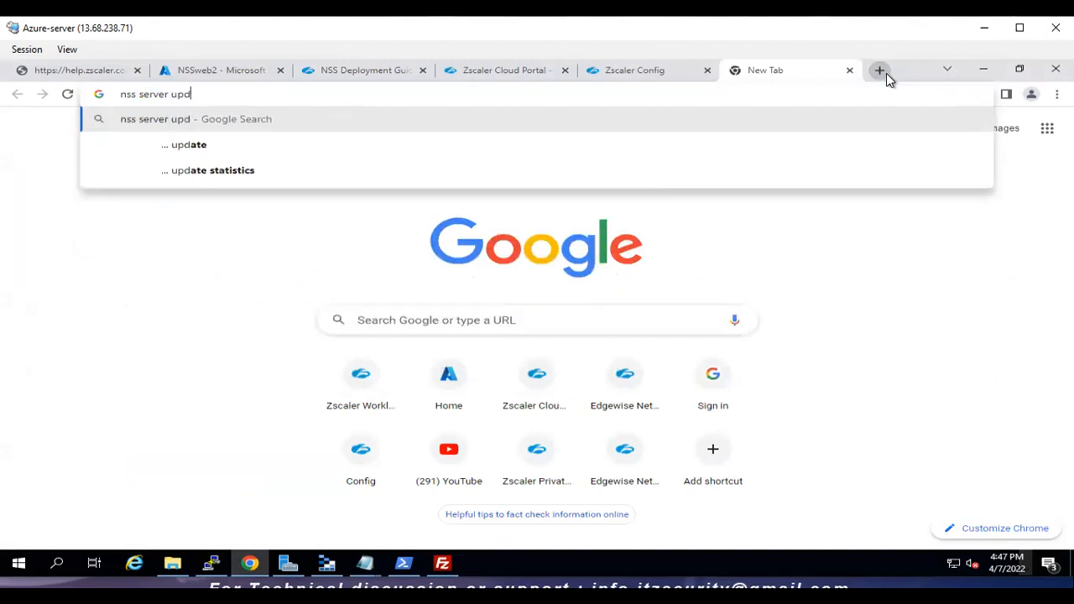
{"action": "key", "text": "BackSpace"}
{"action": "type", "text": "grade"}
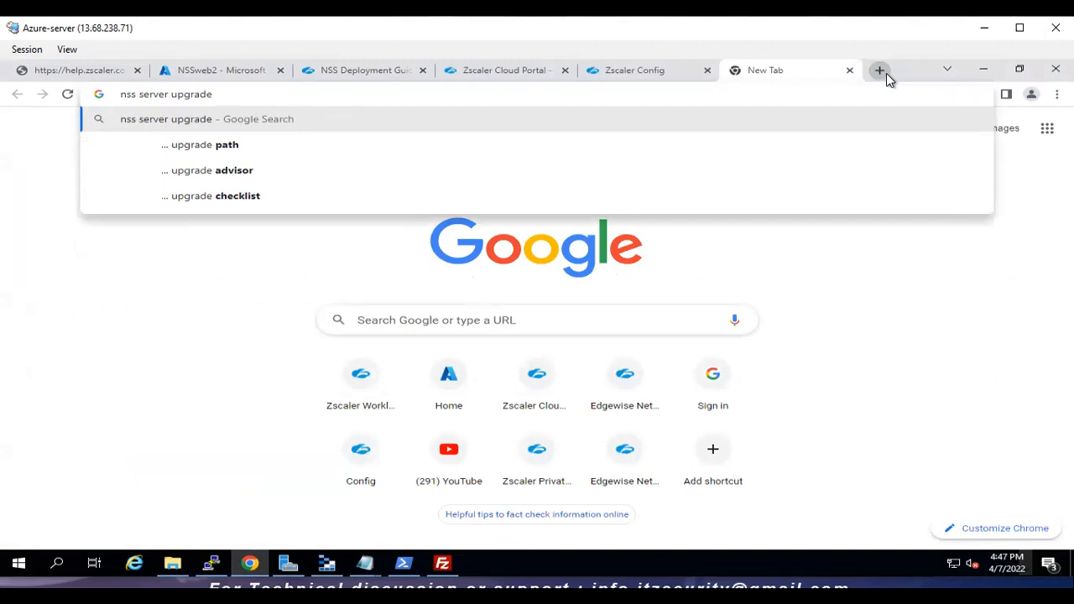
{"action": "type", "text": " +zscaler"}
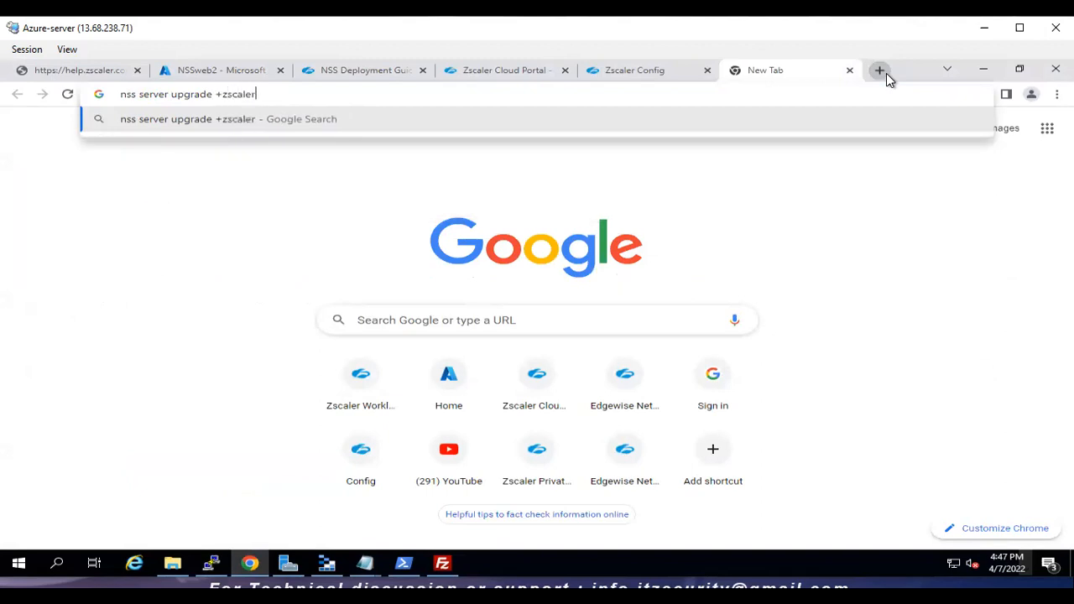
{"action": "key", "text": "Return"}
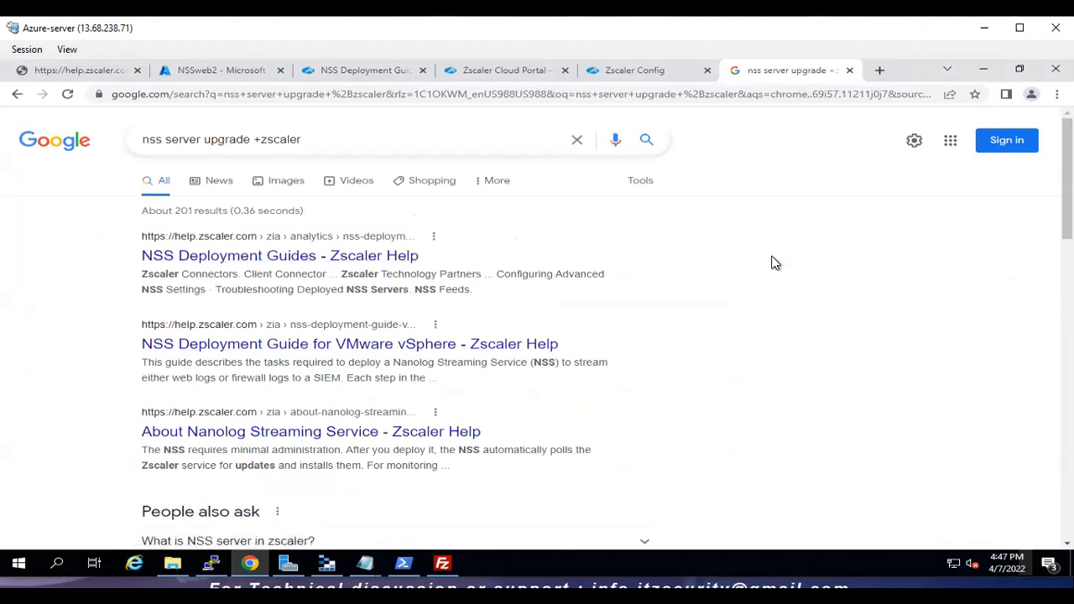
{"action": "scroll", "coordinate": [1067, 176], "scroll_direction": "down", "scroll_amount": 2}
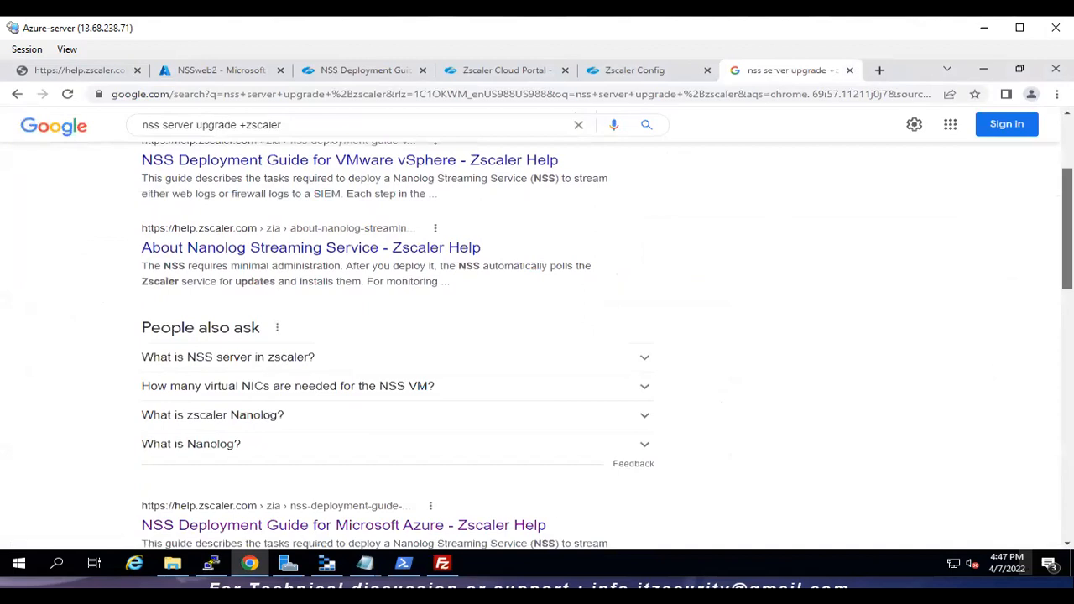
{"action": "scroll", "coordinate": [608, 346], "scroll_direction": "down", "scroll_amount": 3}
{"action": "scroll", "coordinate": [607, 346], "scroll_direction": "down", "scroll_amount": 1}
{"action": "scroll", "coordinate": [608, 346], "scroll_direction": "down", "scroll_amount": 1}
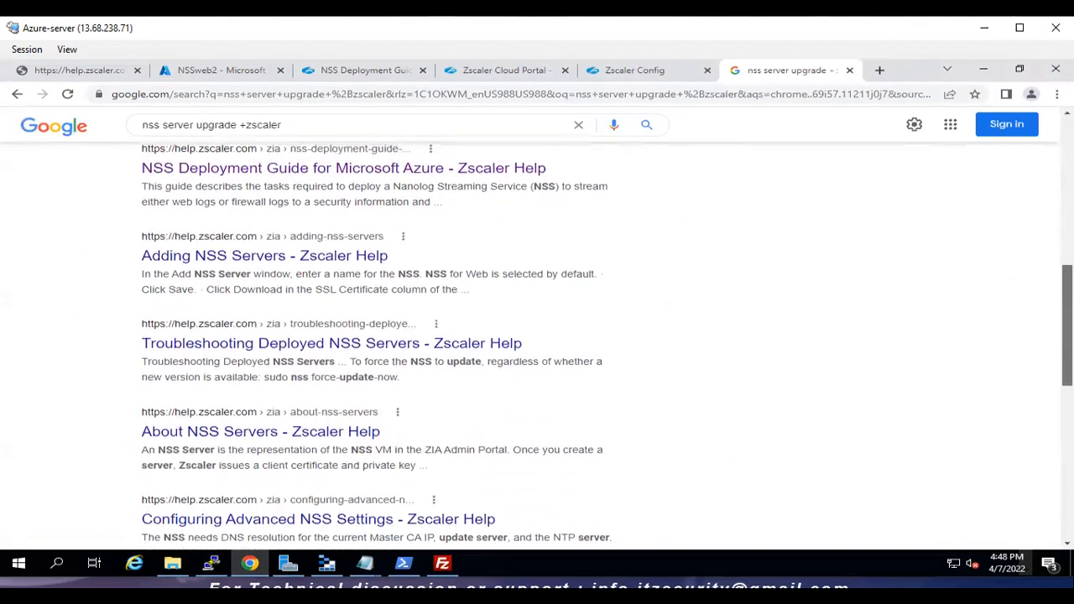
{"action": "left_click", "coordinate": [512, 70]}
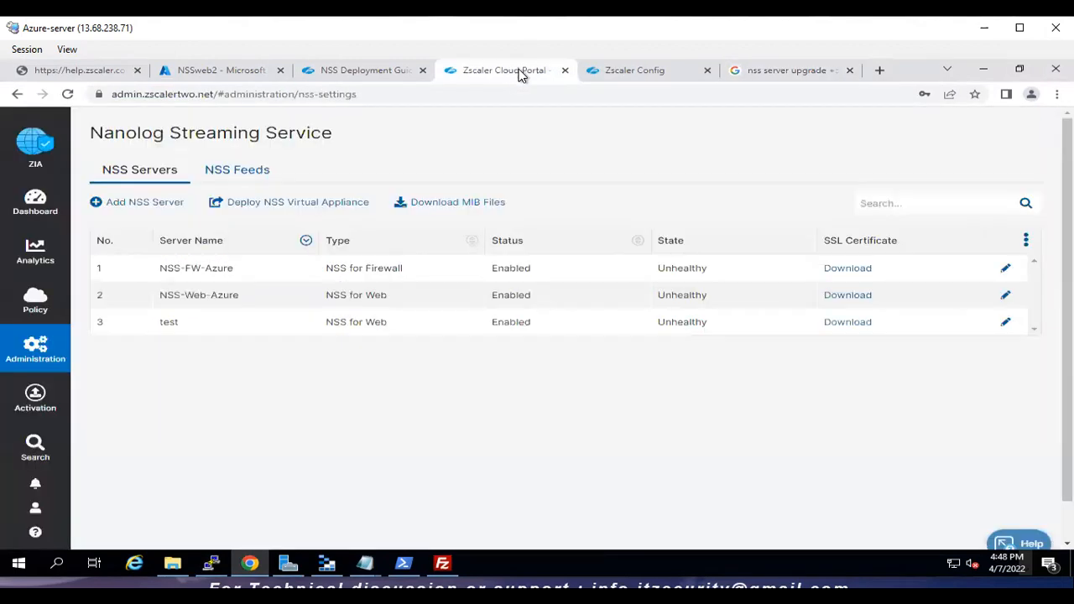
Step: Revisit the NSS guide and its related Deploying NSS Virtual Appliances article
{"action": "left_click", "coordinate": [361, 71]}
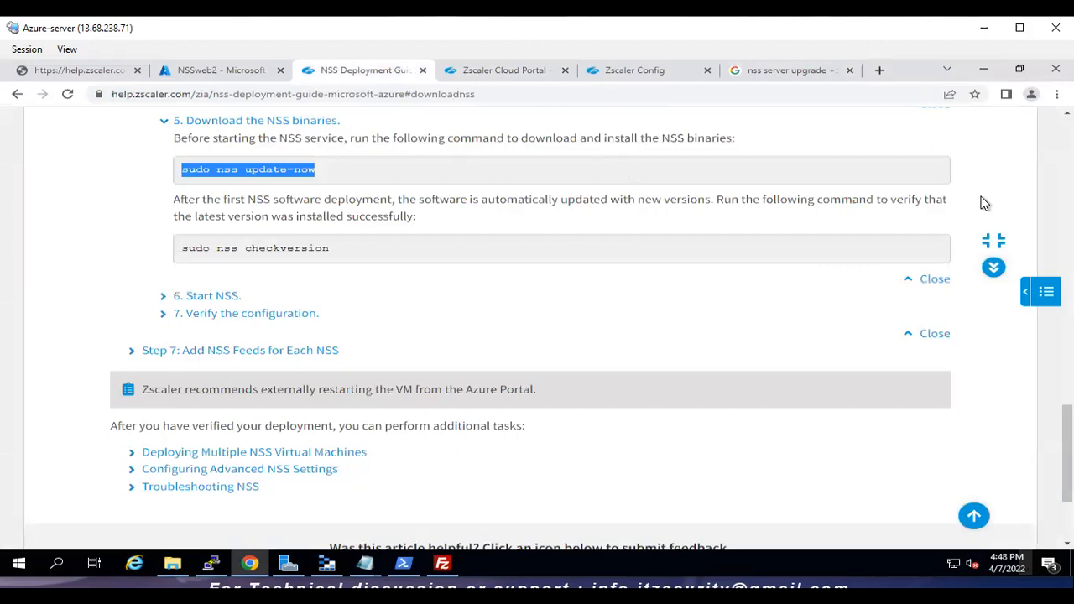
{"action": "left_click", "coordinate": [1043, 292]}
{"action": "left_click", "coordinate": [1040, 292]}
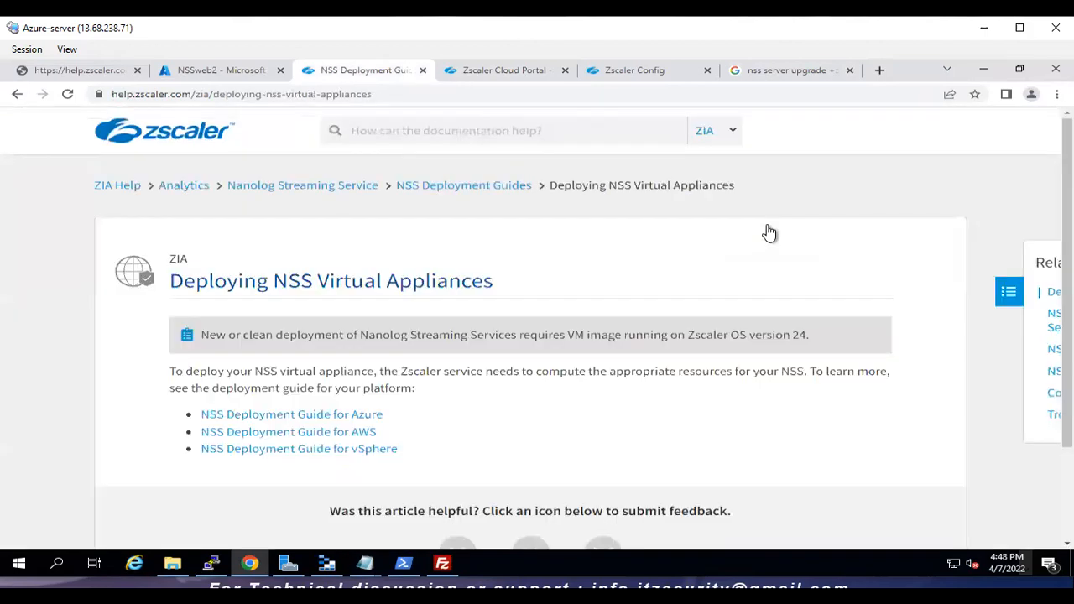
{"action": "left_click", "coordinate": [17, 93]}
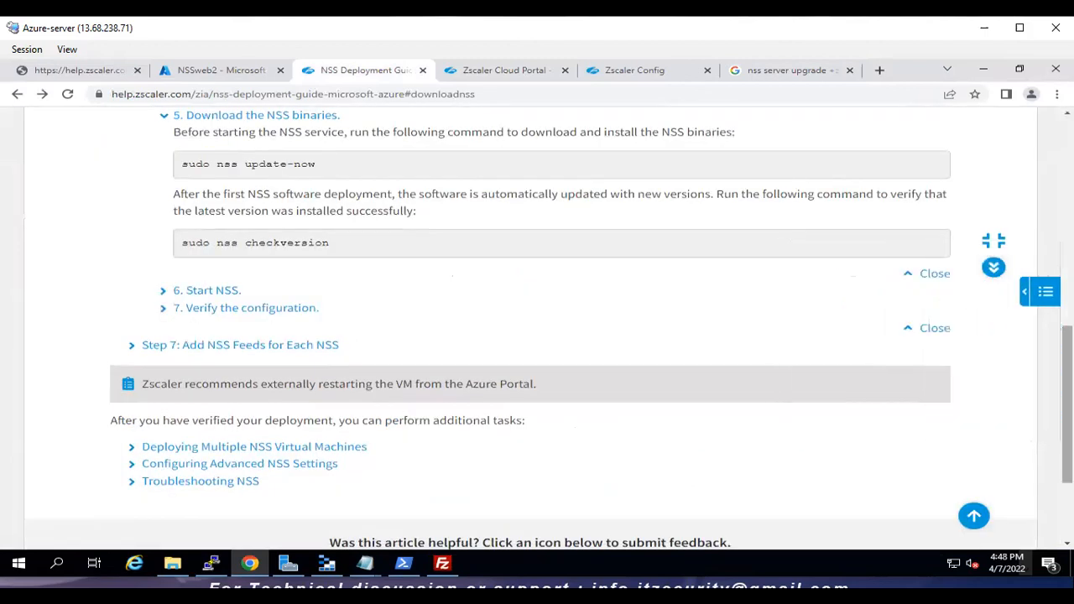
{"action": "left_click", "coordinate": [1031, 300]}
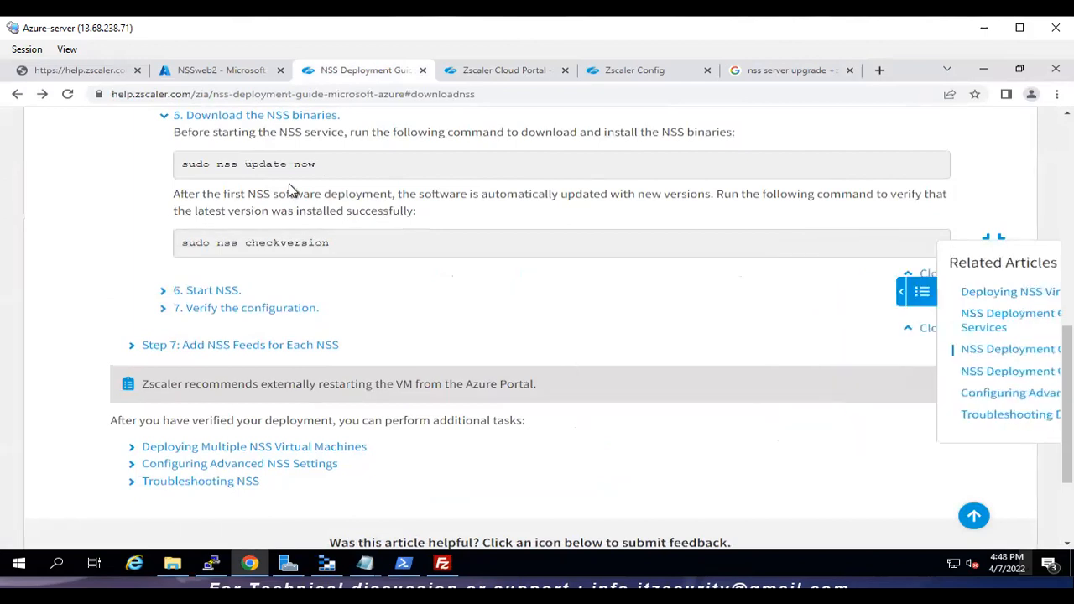
{"action": "left_click", "coordinate": [211, 564]}
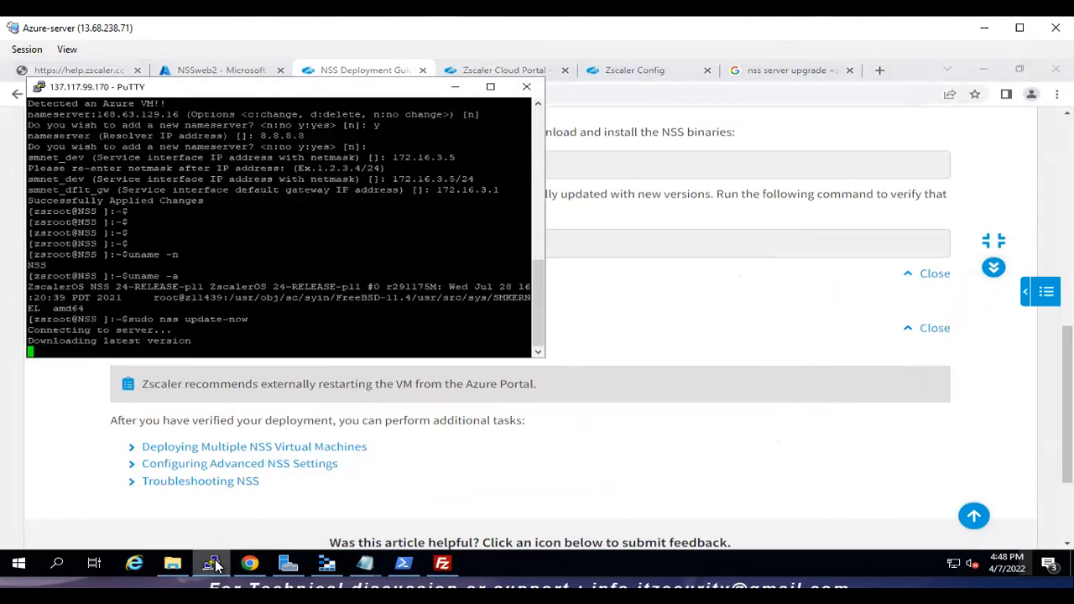
Step: Maximize the PuTTY terminal while the NSS update runs
{"action": "left_click", "coordinate": [490, 87]}
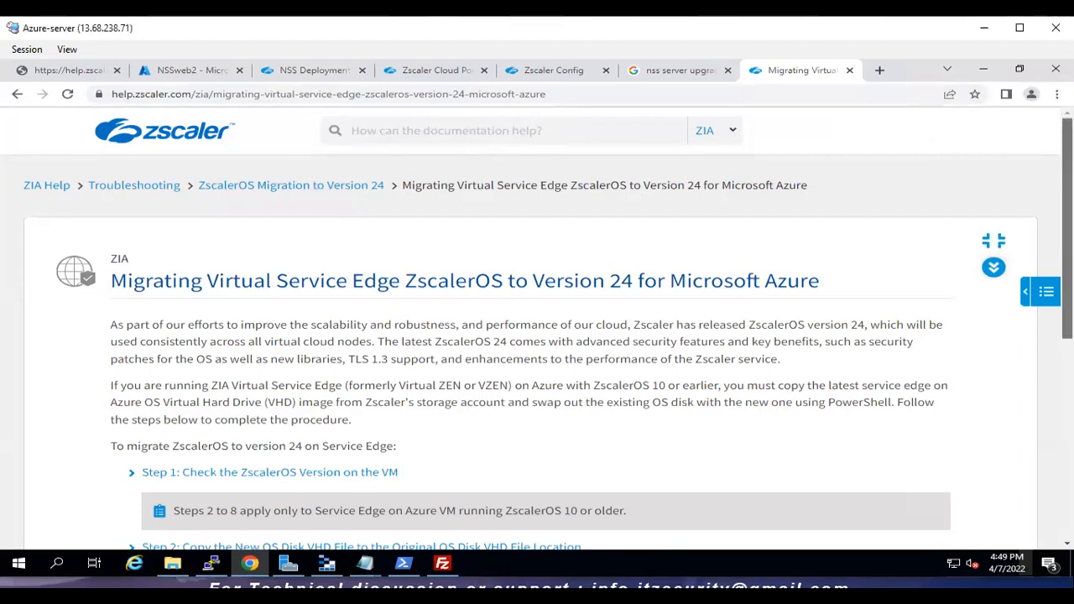
Step: Expand and read the article's Step 2 on copying the new OS disk VHD file
{"action": "scroll", "coordinate": [538, 328], "scroll_direction": "down", "scroll_amount": 4}
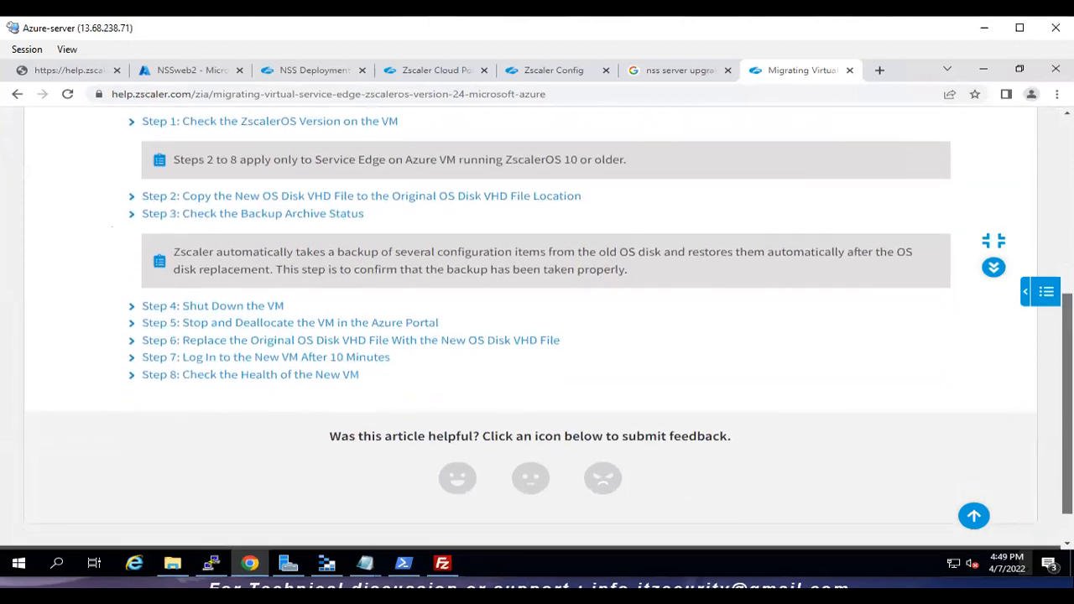
{"action": "left_click", "coordinate": [467, 198]}
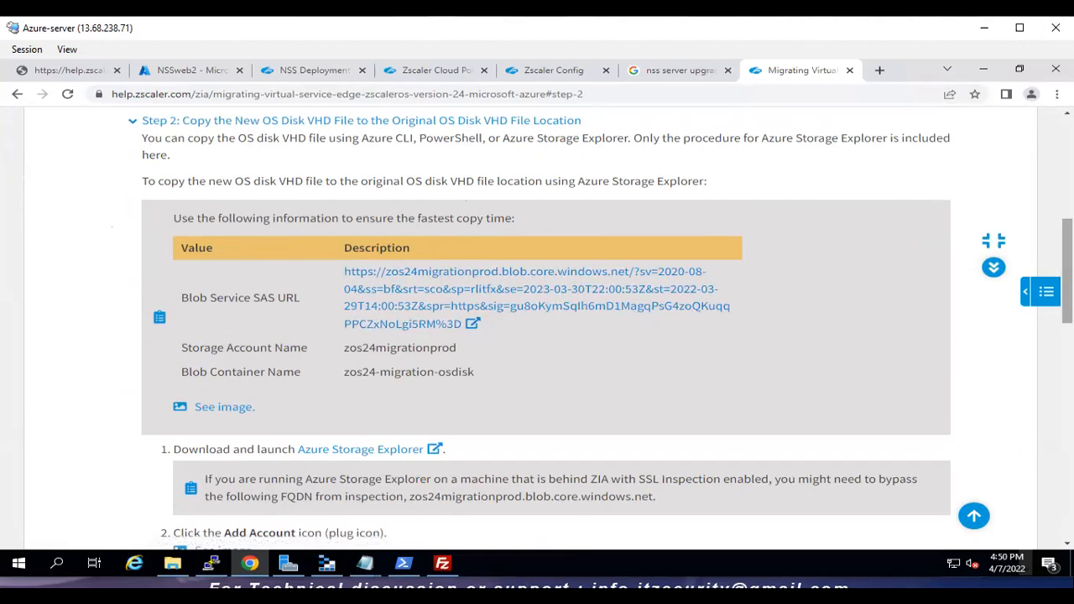
{"action": "scroll", "coordinate": [545, 327], "scroll_direction": "down", "scroll_amount": 4}
{"action": "scroll", "coordinate": [546, 328], "scroll_direction": "down", "scroll_amount": 10}
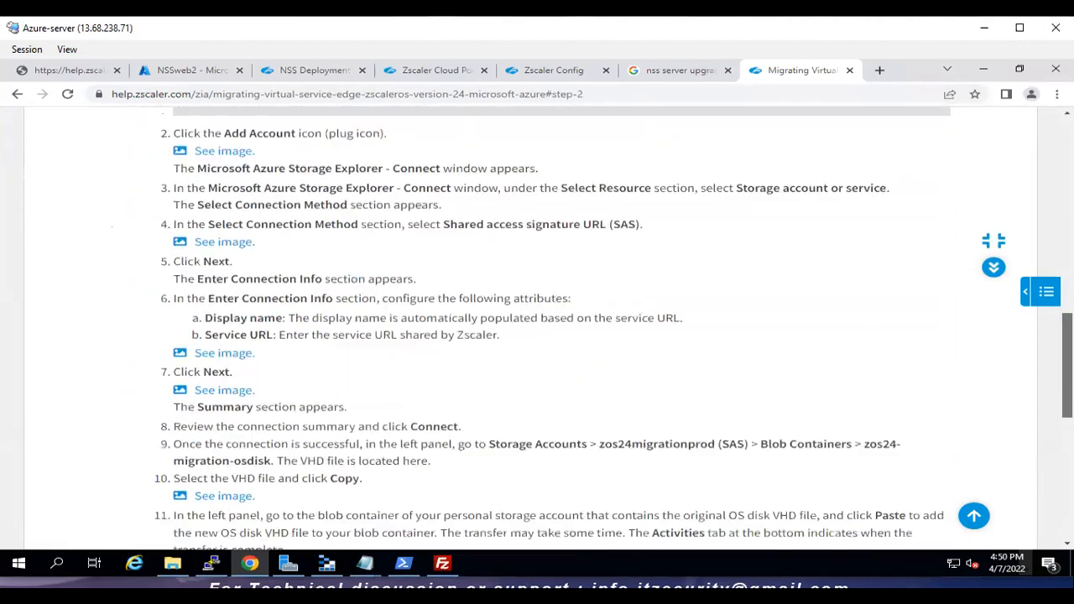
{"action": "scroll", "coordinate": [545, 327], "scroll_direction": "down", "scroll_amount": 1}
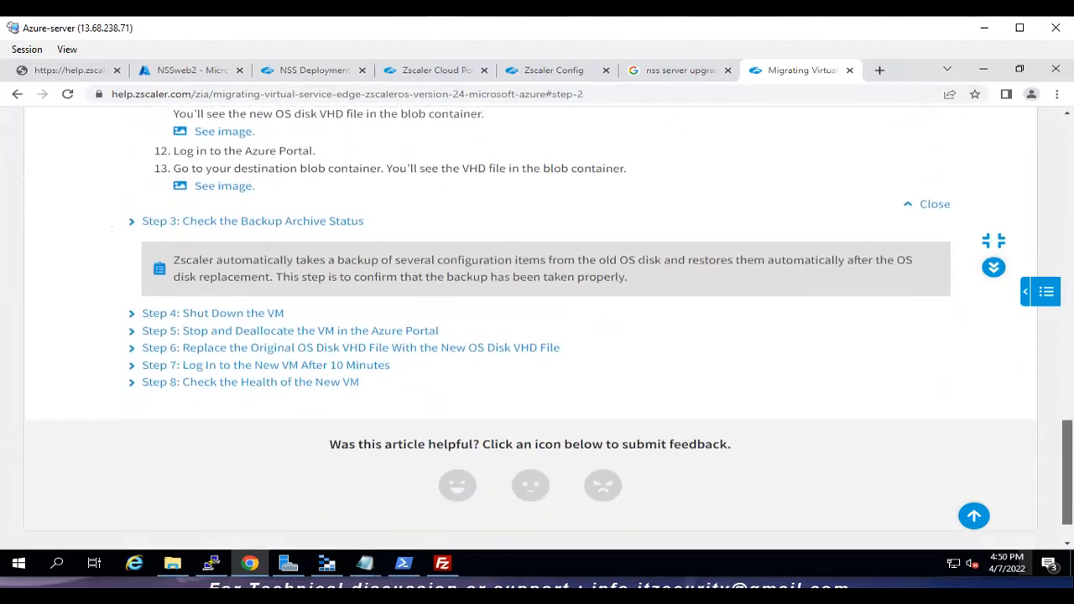
{"action": "scroll", "coordinate": [545, 328], "scroll_direction": "up", "scroll_amount": 15}
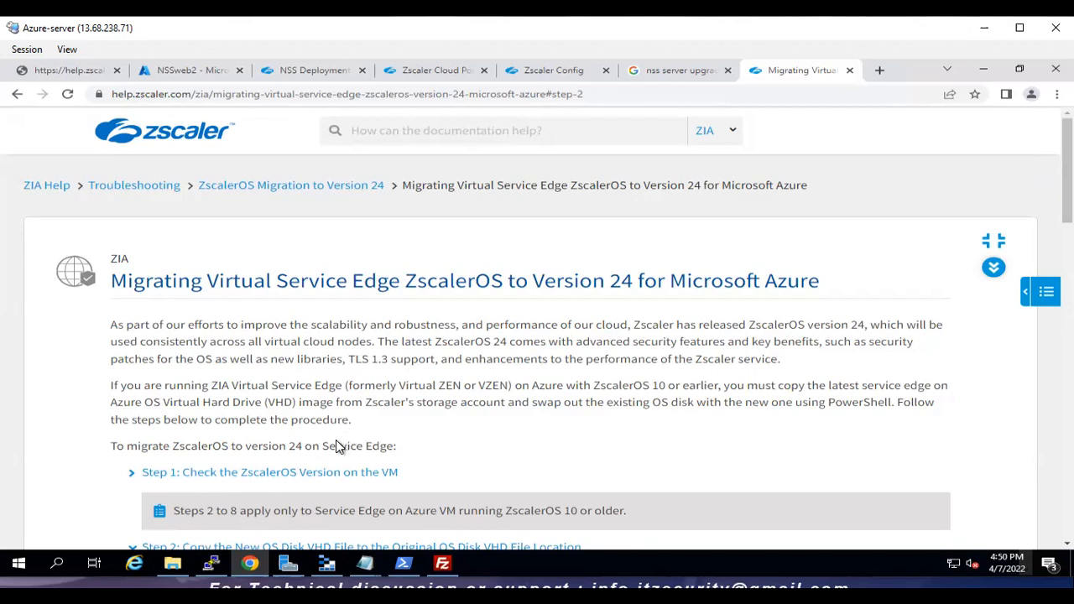
{"action": "left_click", "coordinate": [208, 566]}
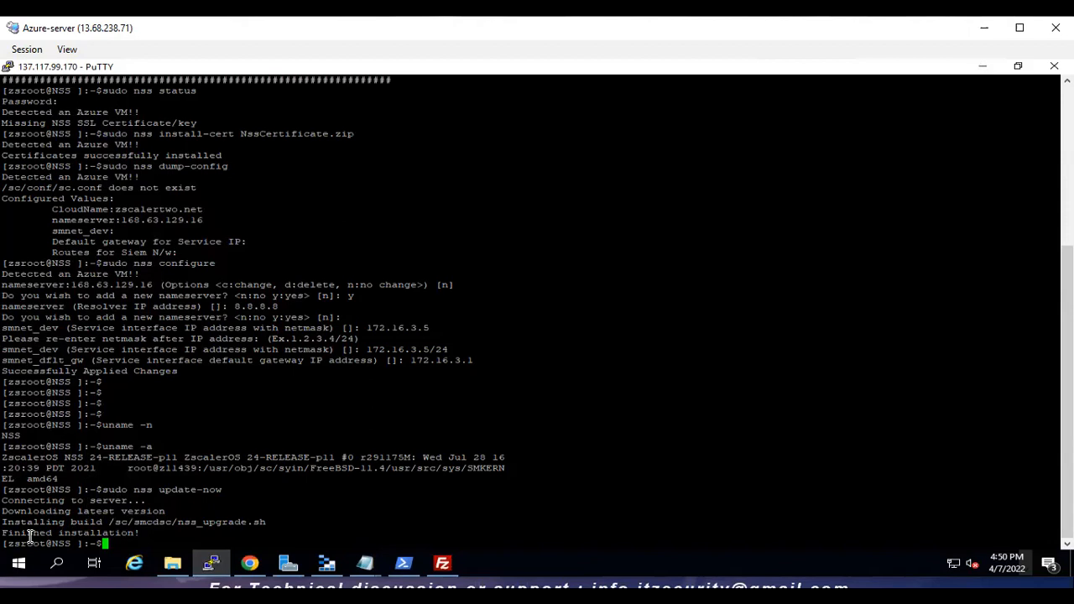
Step: Confirm with 'sudo nss status' that NSS is not running, then start it with 'sudo nss start'
{"action": "left_click_drag", "start_coordinate": [28, 534], "coordinate": [117, 534]}
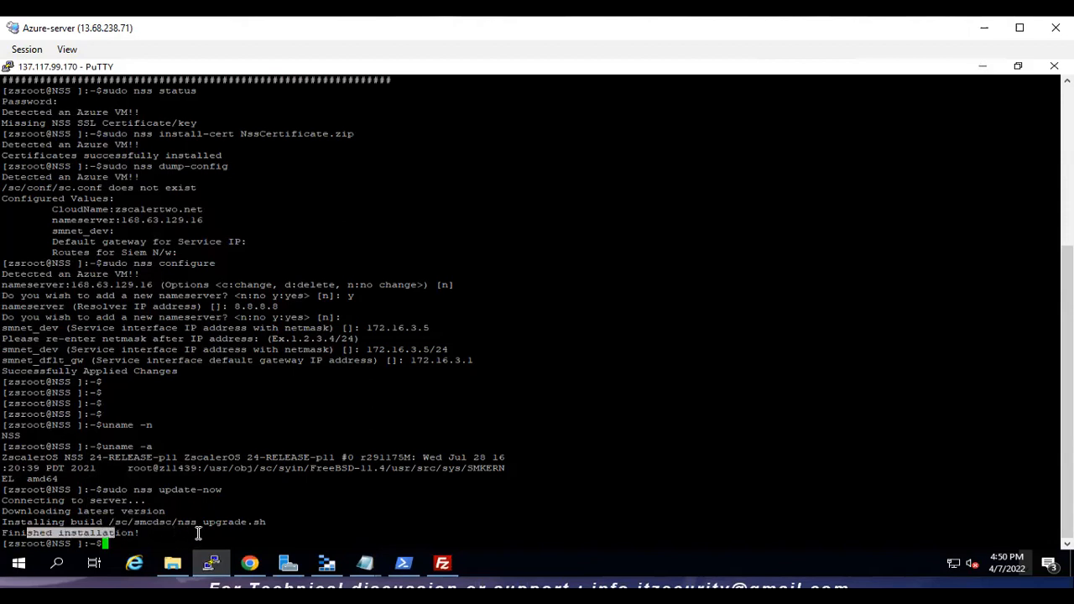
{"action": "type", "text": "sudo nss status"}
{"action": "key", "text": "Return"}
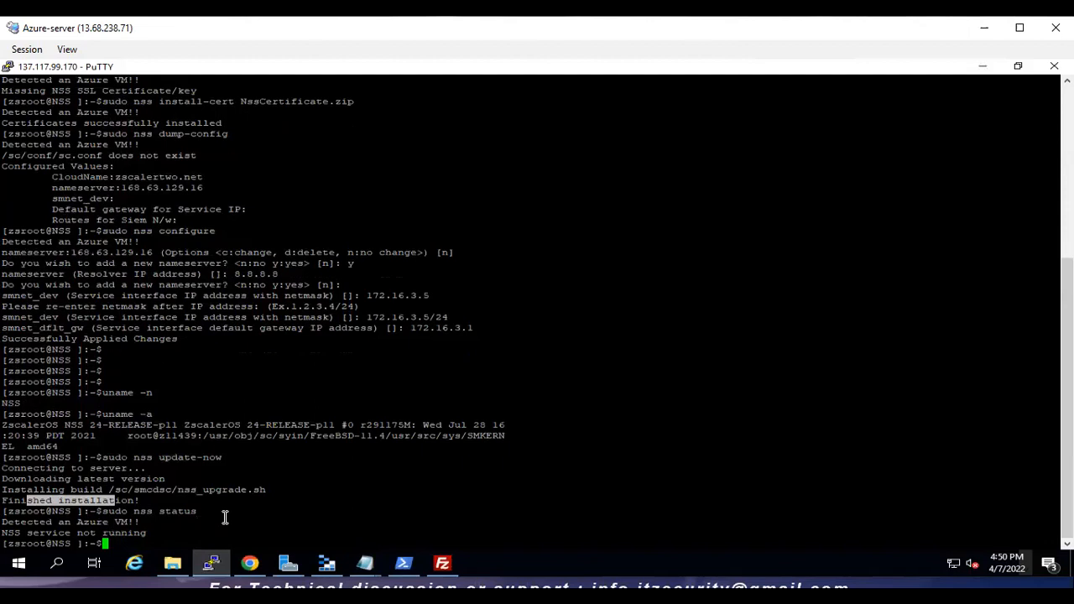
{"action": "key", "text": "Up"}
{"action": "key", "text": "BackSpace"}
{"action": "key", "text": "BackSpace"}
{"action": "key", "text": "BackSpace"}
{"action": "type", "text": "art"}
{"action": "key", "text": "Return"}
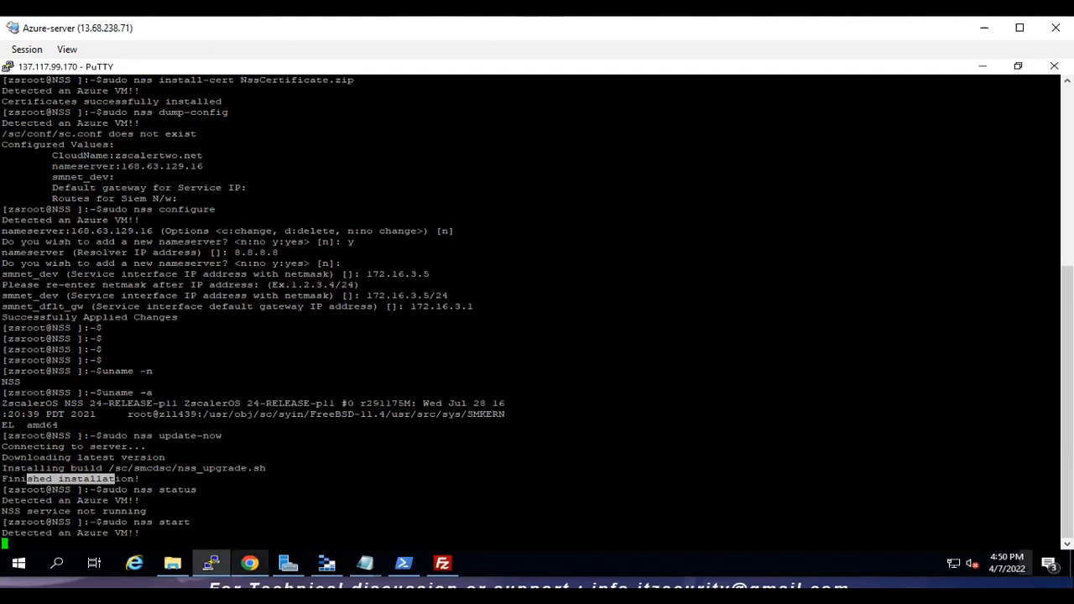
{"action": "left_click", "coordinate": [250, 563]}
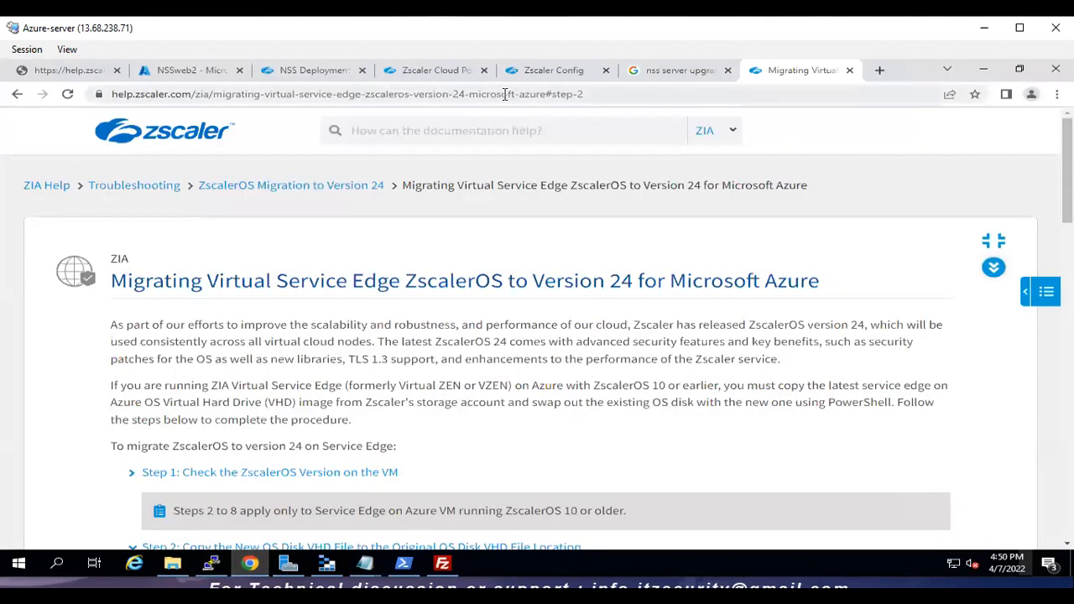
Step: Copy the 'sudo nss enable-autostart' command from the deployment guide's '6. Start NSS' step
{"action": "left_click", "coordinate": [307, 74]}
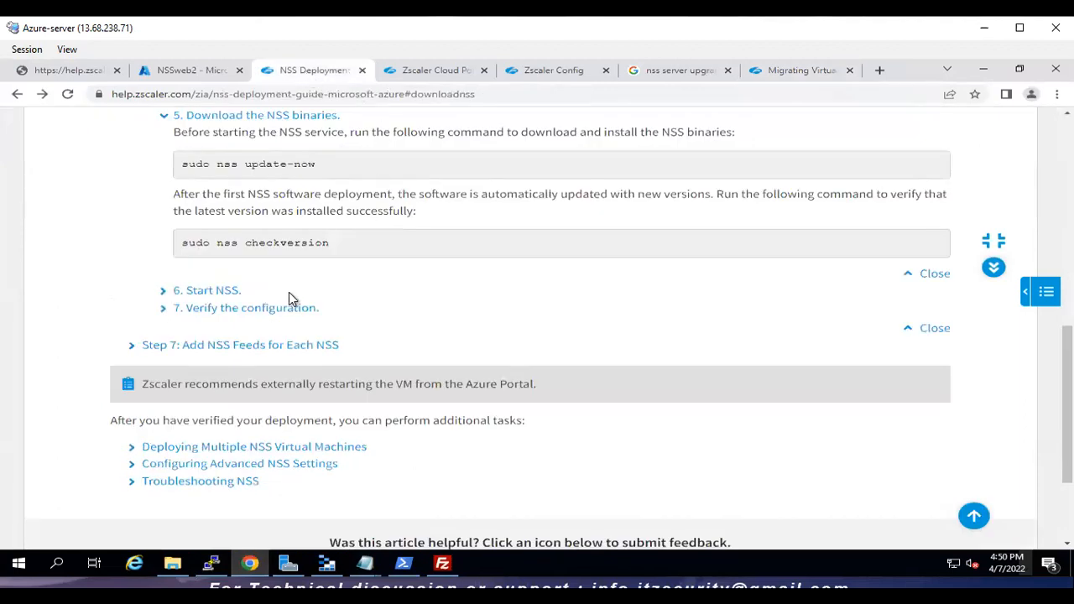
{"action": "left_click", "coordinate": [225, 291]}
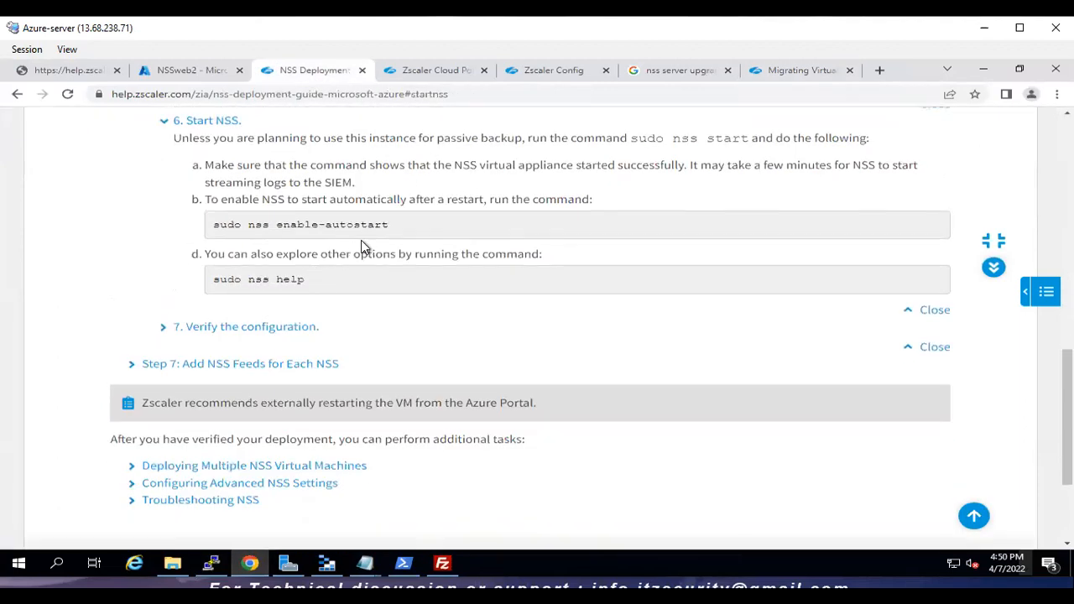
{"action": "left_click_drag", "start_coordinate": [397, 226], "coordinate": [216, 232]}
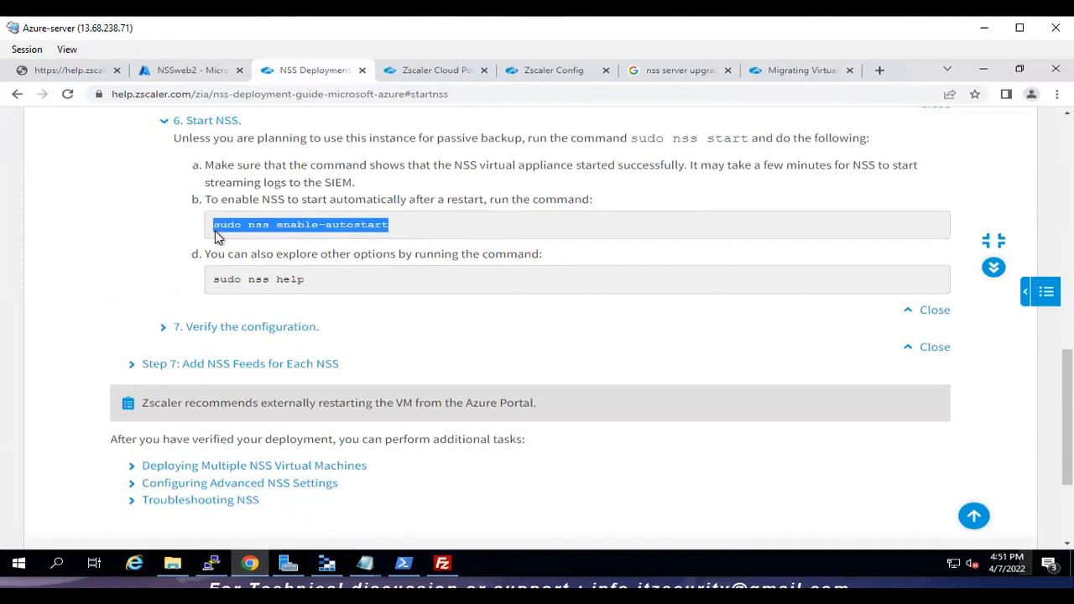
{"action": "left_click", "coordinate": [211, 563]}
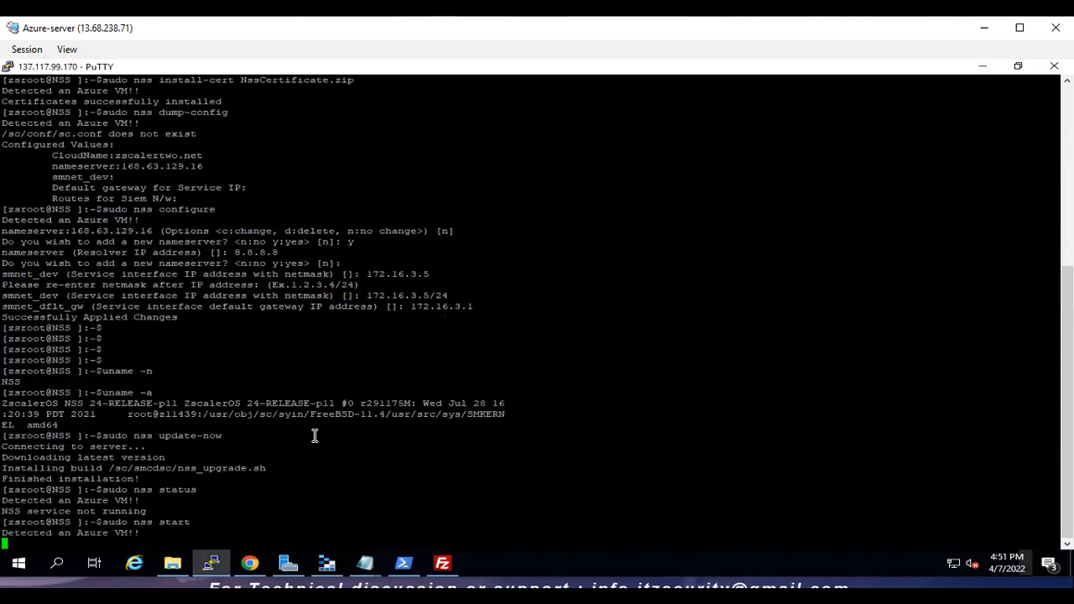
{"action": "left_click", "coordinate": [231, 597]}
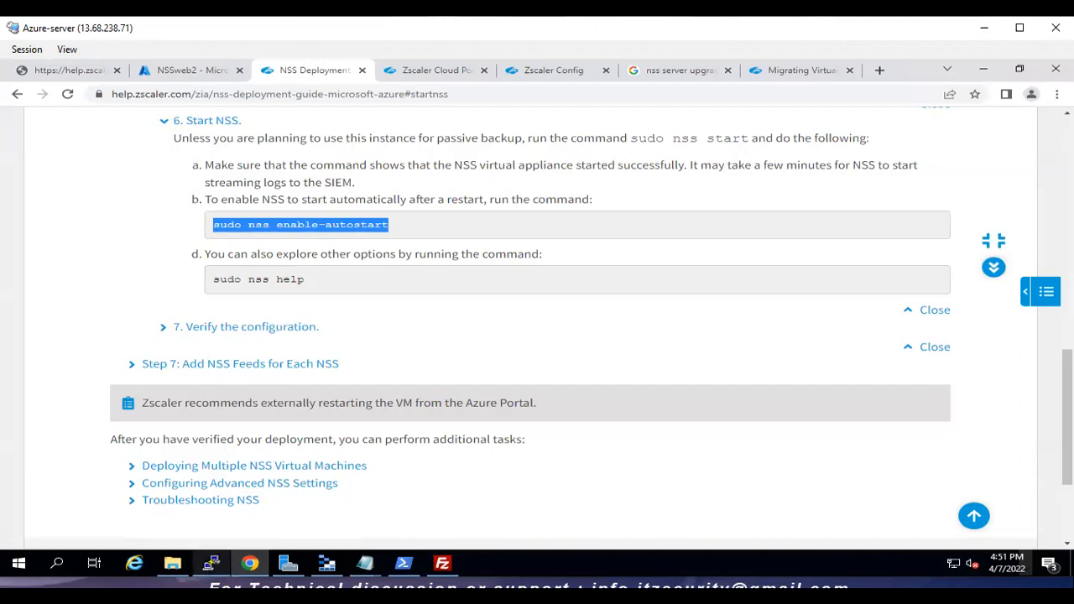
Step: Run 'sudo nss enable-autostart' in the PuTTY session and confirm with the password
{"action": "left_click", "coordinate": [210, 563]}
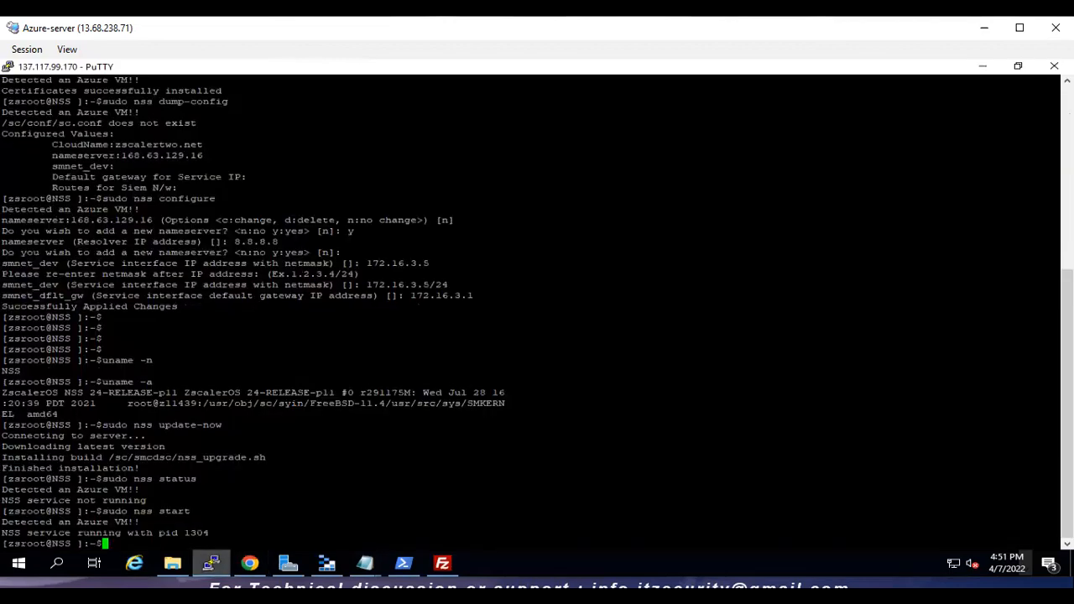
{"action": "right_click", "coordinate": [284, 458]}
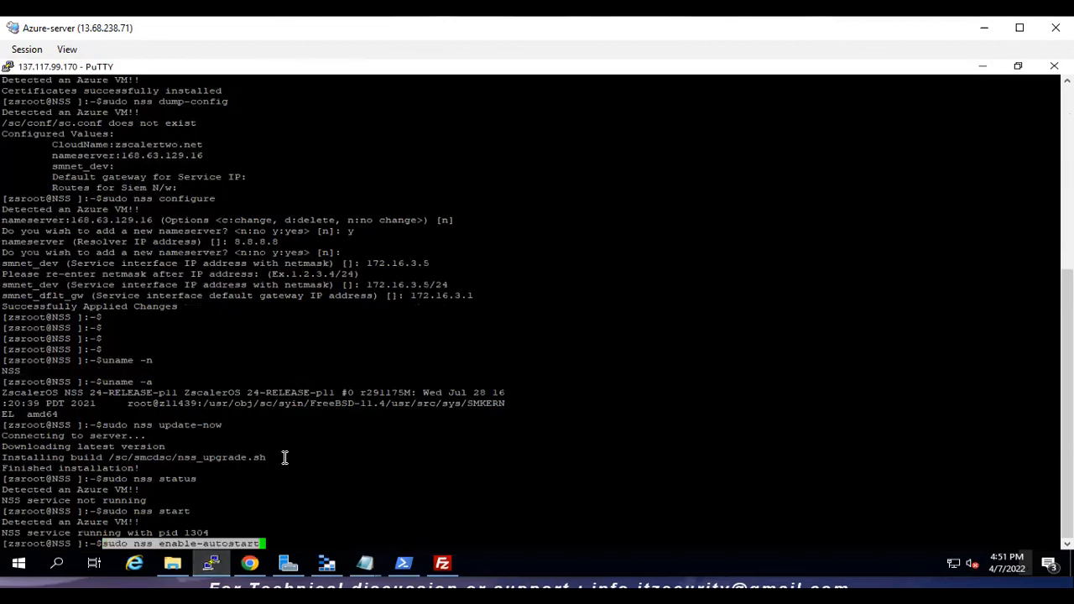
{"action": "key", "text": "Return"}
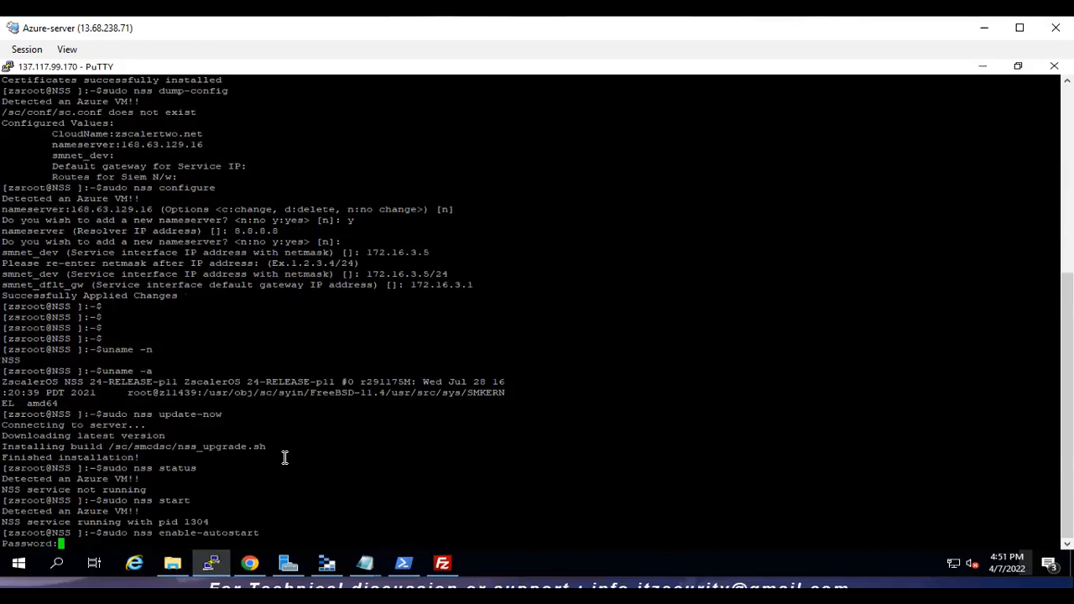
{"action": "key", "text": "Return"}
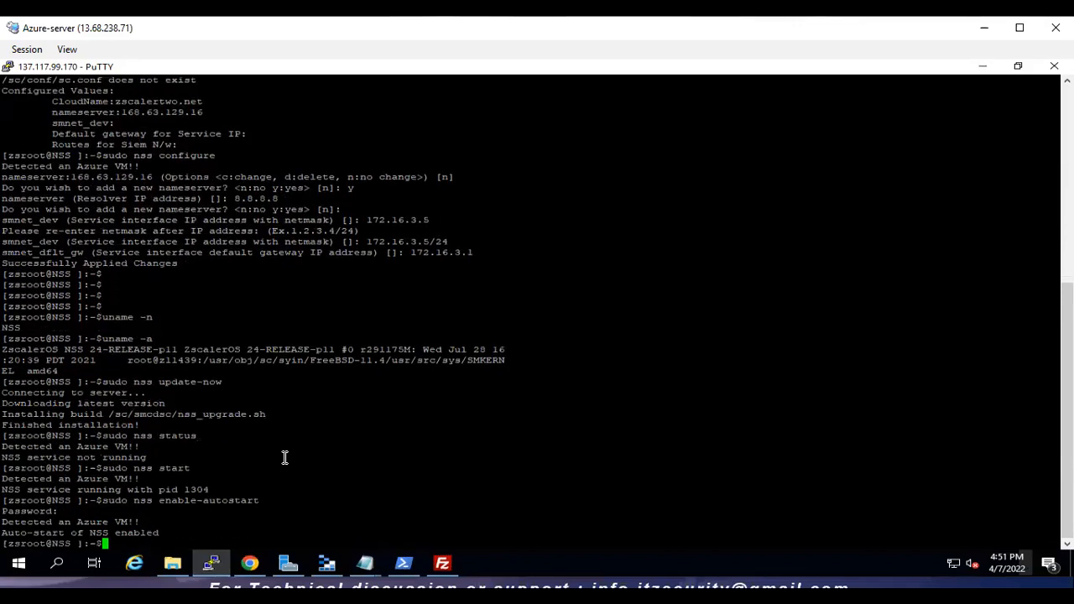
{"action": "key", "text": "Return"}
{"action": "key", "text": "Return"}
{"action": "key", "text": "Return"}
{"action": "key", "text": "Return"}
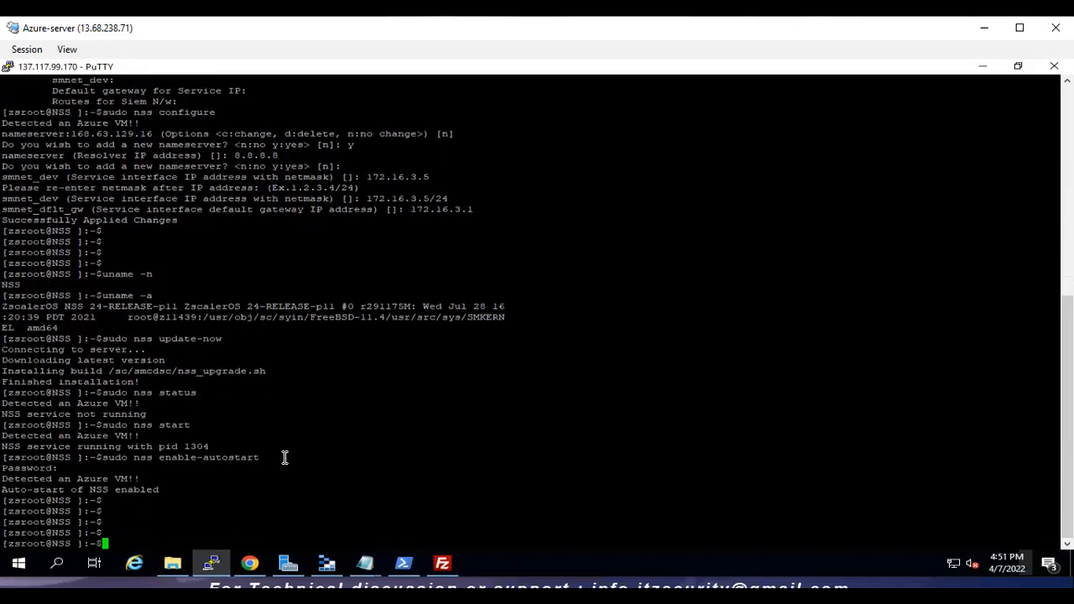
{"action": "left_click", "coordinate": [248, 565]}
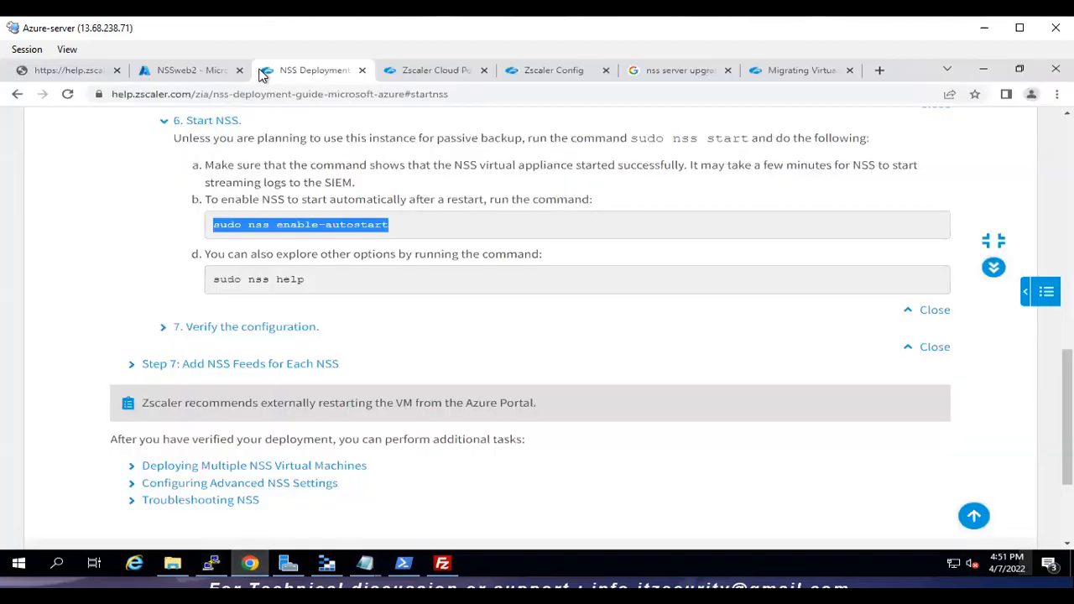
Step: Reload the admin portal's NSS Servers list; all three servers still show Enabled but Unhealthy
{"action": "left_click", "coordinate": [430, 69]}
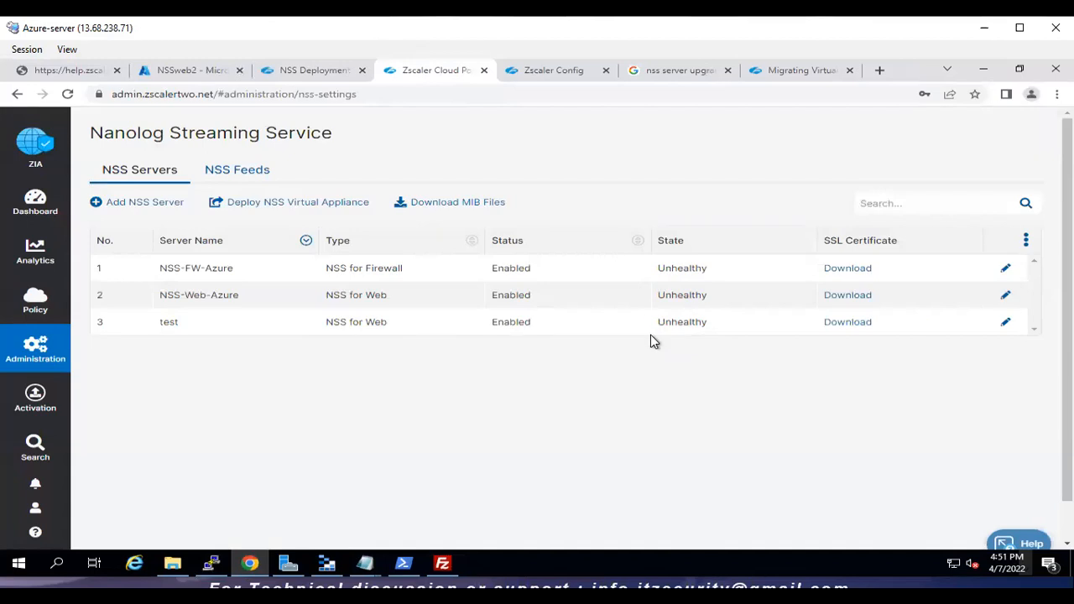
{"action": "left_click", "coordinate": [241, 179]}
{"action": "left_click", "coordinate": [175, 173]}
{"action": "left_click", "coordinate": [254, 172]}
{"action": "left_click", "coordinate": [157, 173]}
{"action": "left_click", "coordinate": [68, 94]}
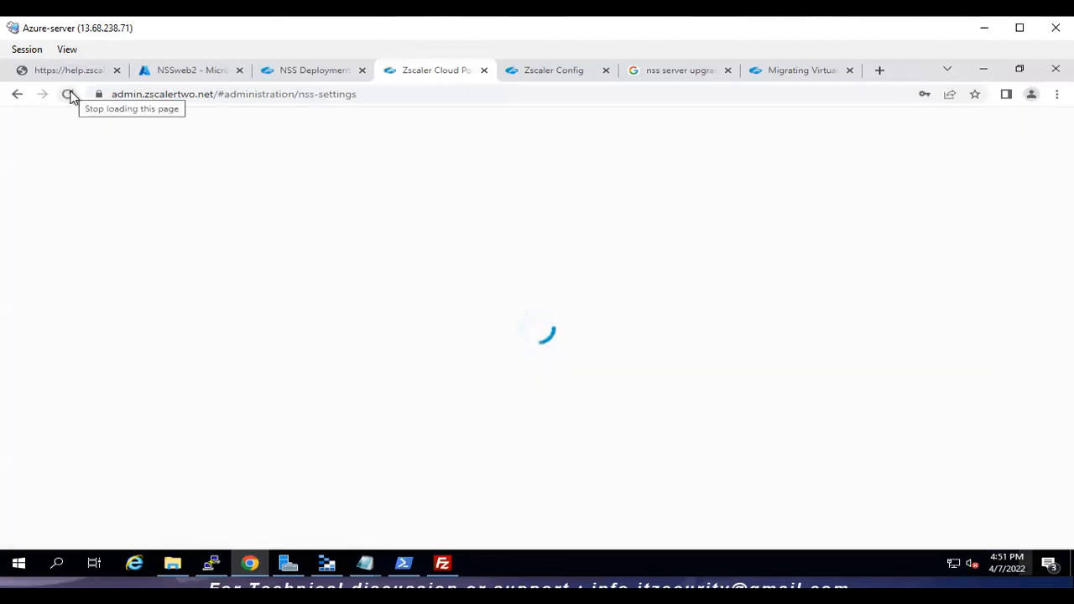
{"action": "left_click", "coordinate": [211, 563]}
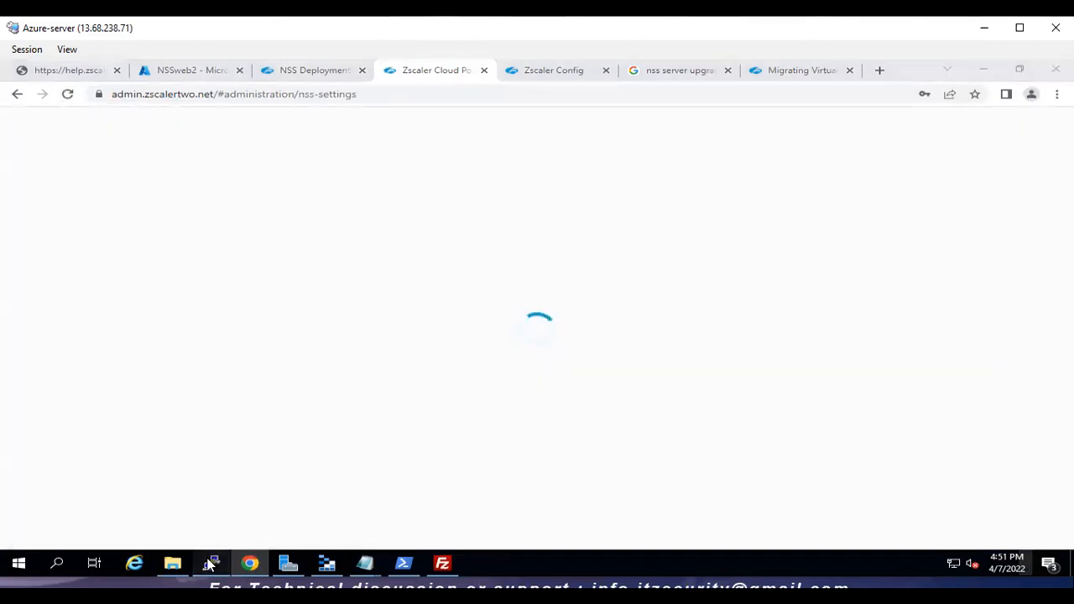
{"action": "left_click", "coordinate": [249, 563]}
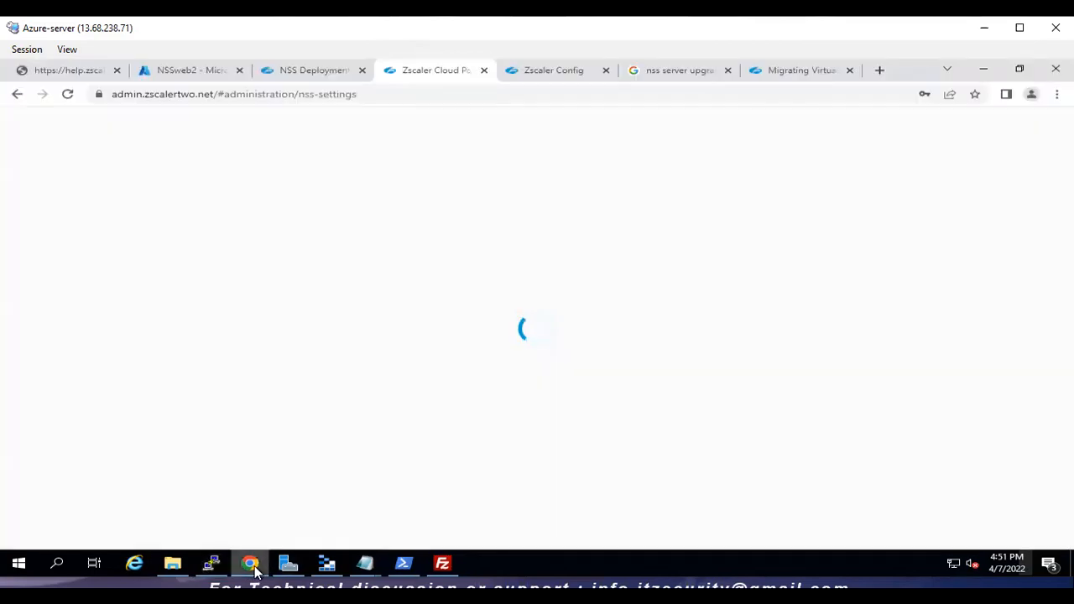
{"action": "left_click", "coordinate": [344, 72]}
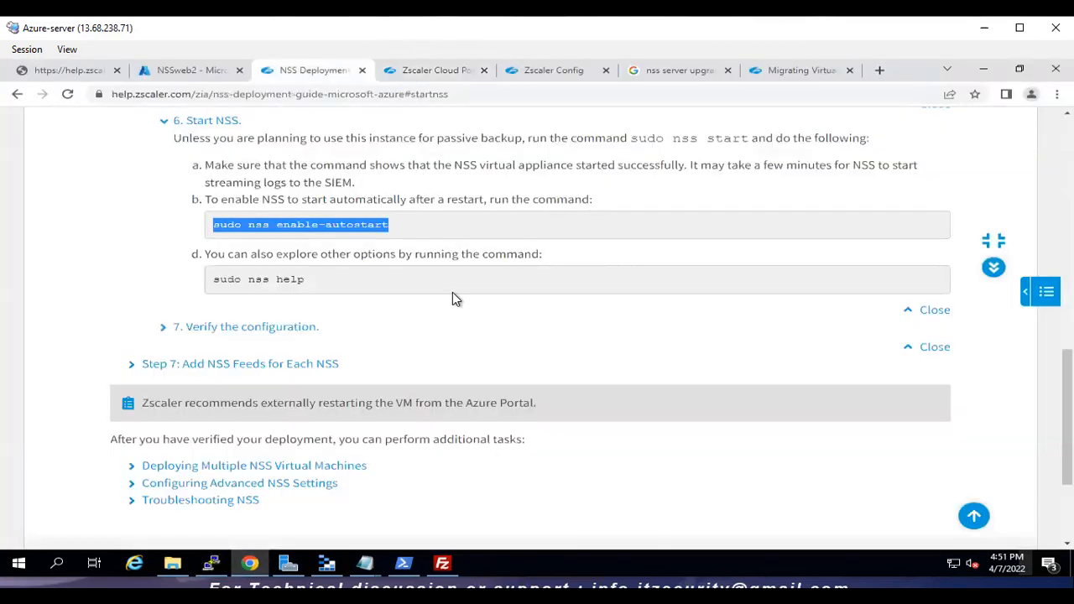
Step: Run the guide's netstat command on the NSS VM to confirm an ESTABLISHED port 443 connection
{"action": "left_click", "coordinate": [309, 334]}
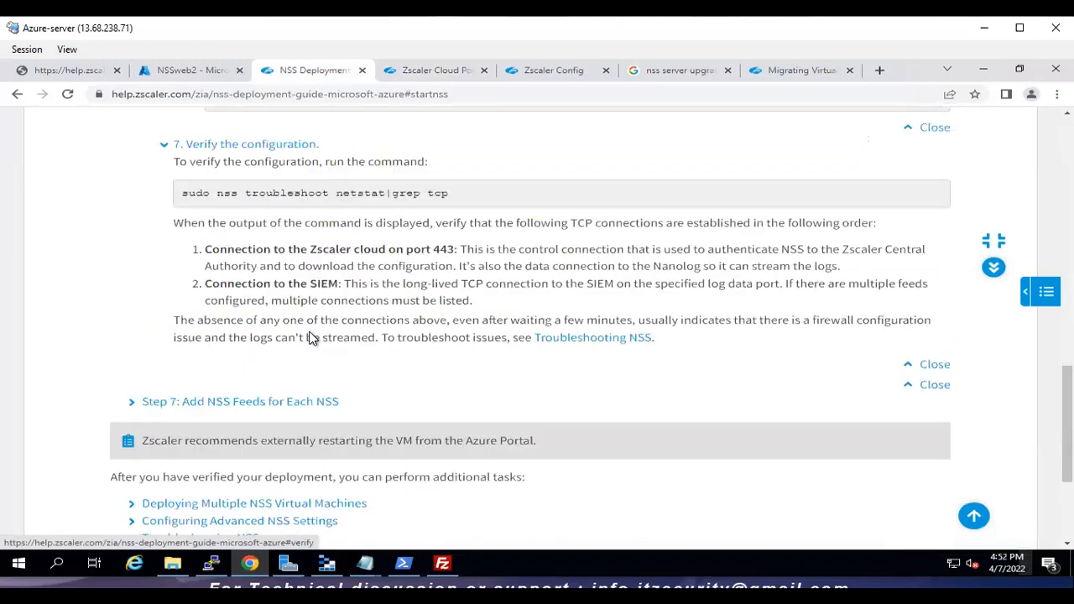
{"action": "left_click_drag", "start_coordinate": [455, 171], "coordinate": [249, 178]}
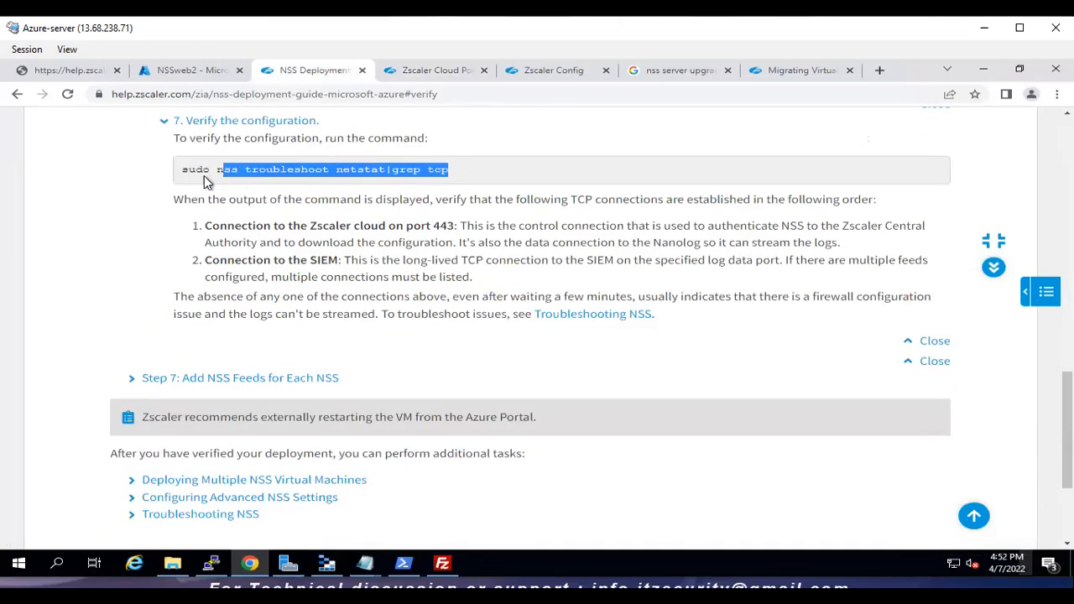
{"action": "left_click_drag", "start_coordinate": [186, 178], "coordinate": [182, 178]}
{"action": "key", "text": "ctrl+c"}
{"action": "left_click", "coordinate": [211, 563]}
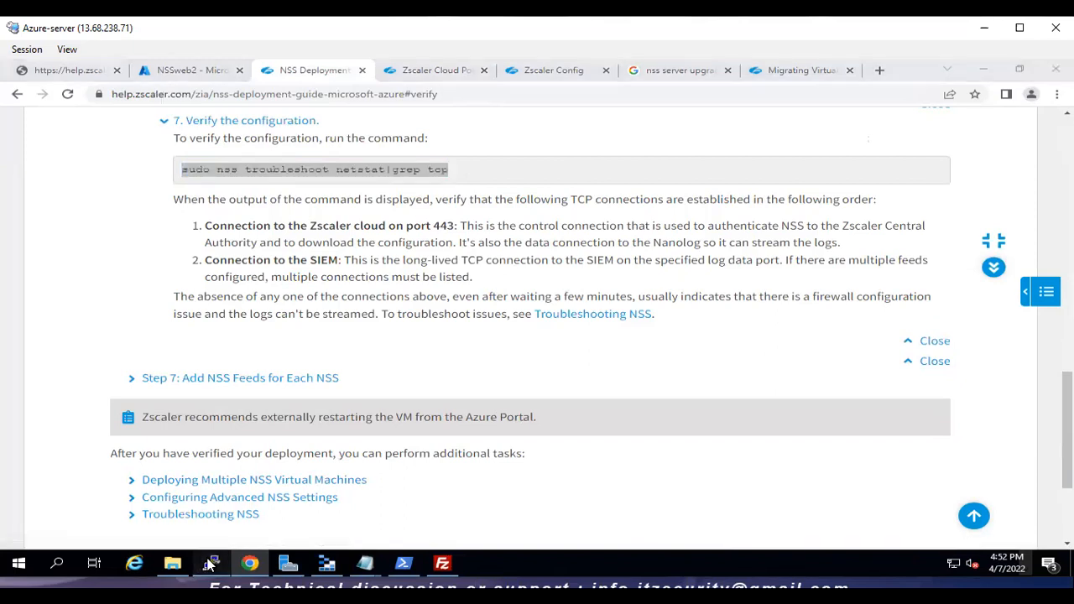
{"action": "right_click", "coordinate": [350, 412]}
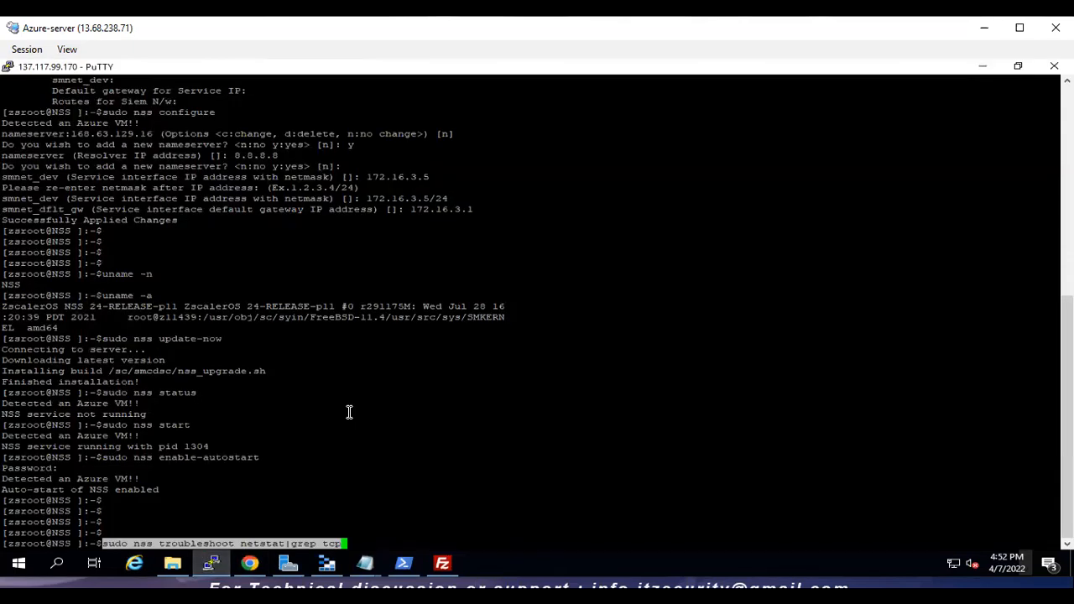
{"action": "key", "text": "Return"}
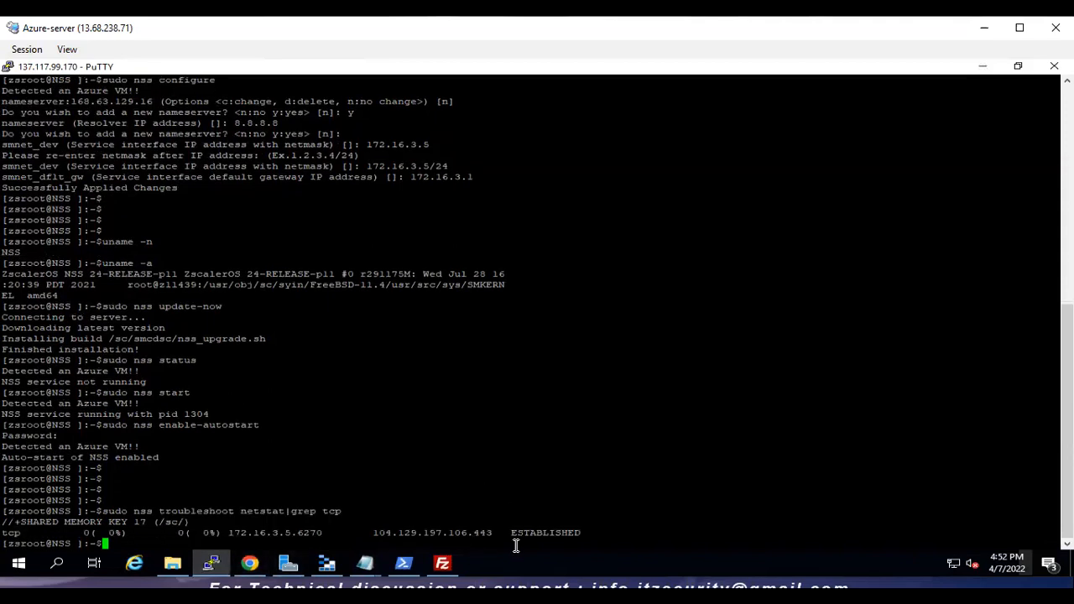
{"action": "left_click", "coordinate": [250, 563]}
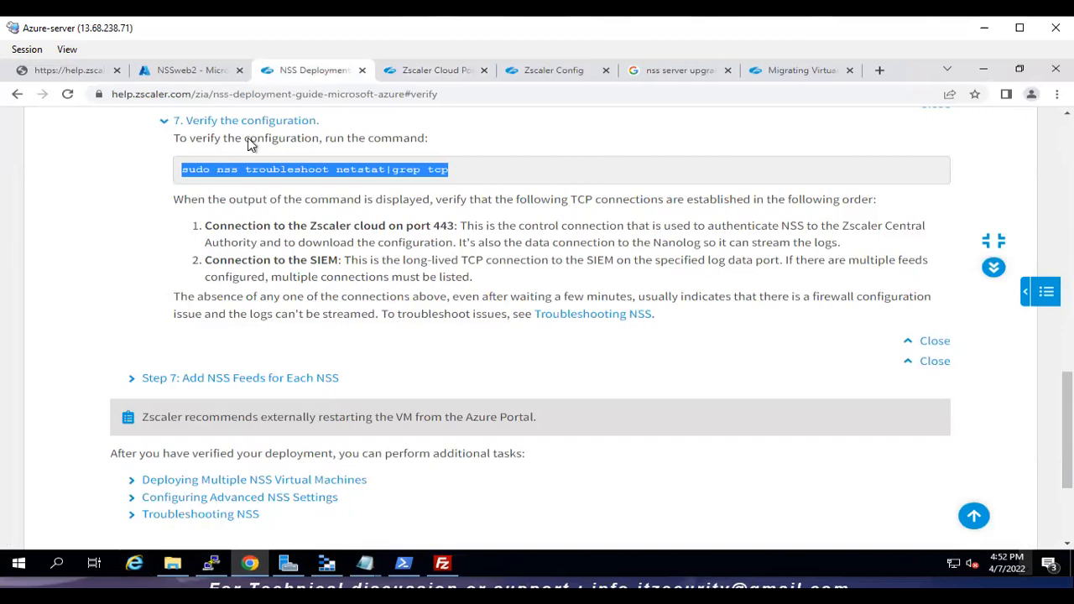
{"action": "left_click", "coordinate": [410, 71]}
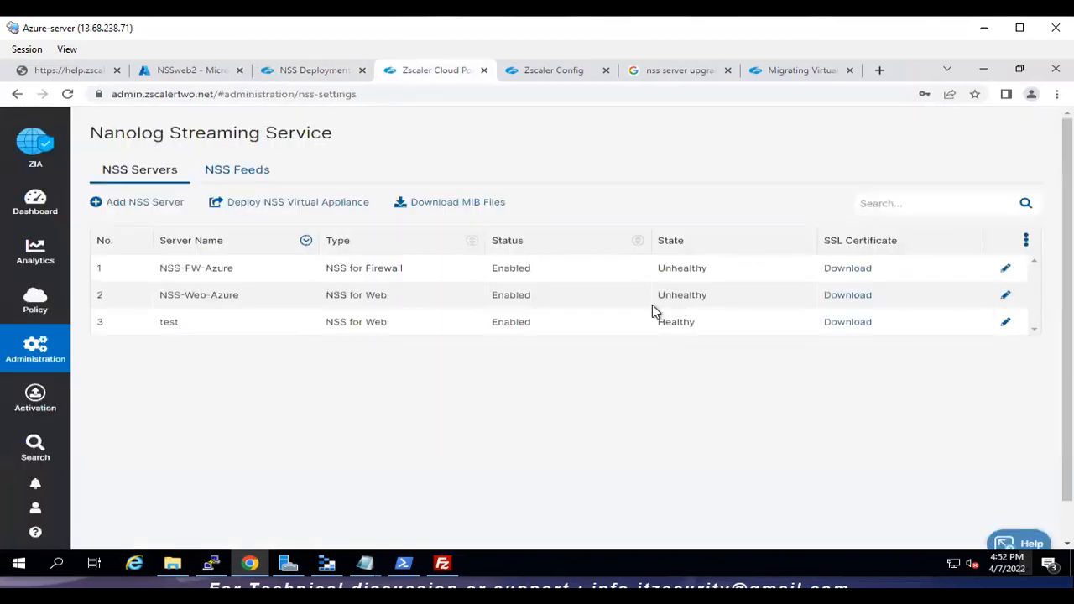
Step: Check the test server shows Healthy in NSS Servers, then display the NSS Feeds list
{"action": "left_click_drag", "start_coordinate": [717, 341], "coordinate": [717, 317]}
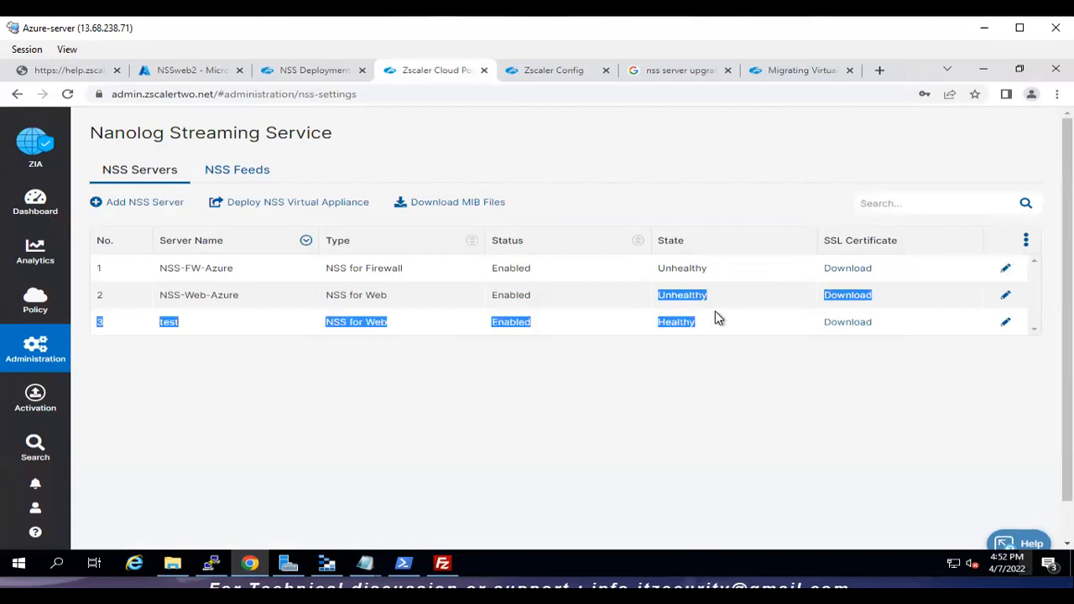
{"action": "left_click", "coordinate": [597, 390]}
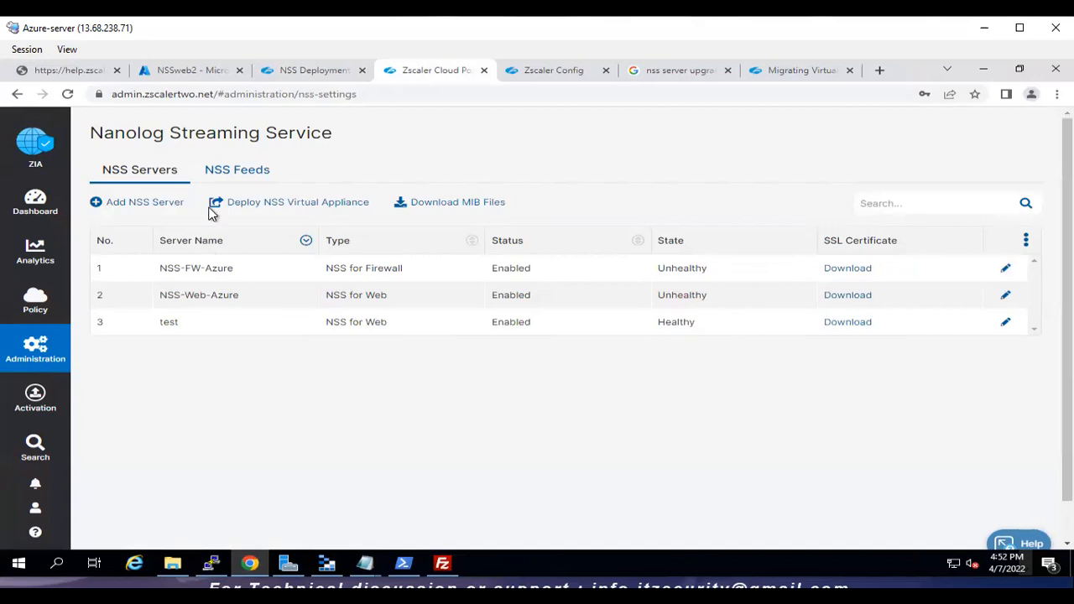
{"action": "left_click", "coordinate": [249, 178]}
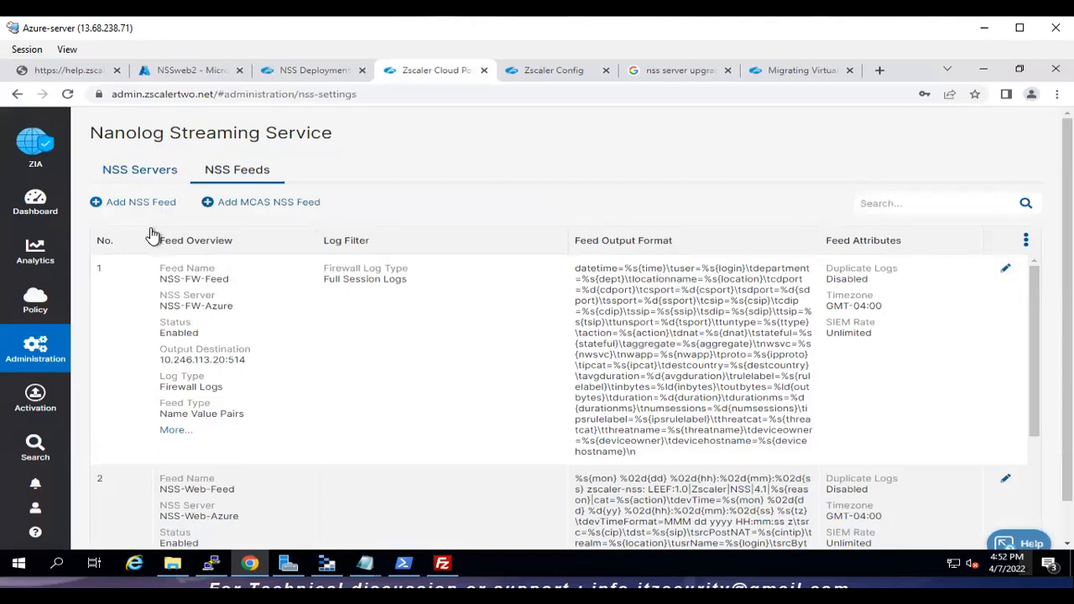
Step: Add a new NSS feed of type Web and assign it to the test server
{"action": "left_click", "coordinate": [147, 202]}
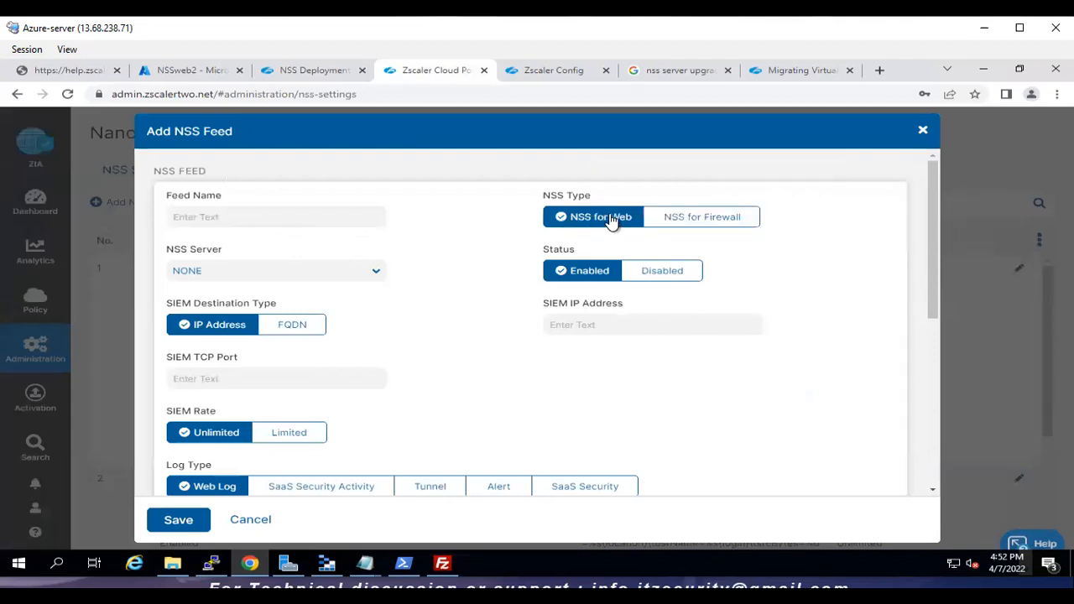
{"action": "left_click", "coordinate": [682, 222]}
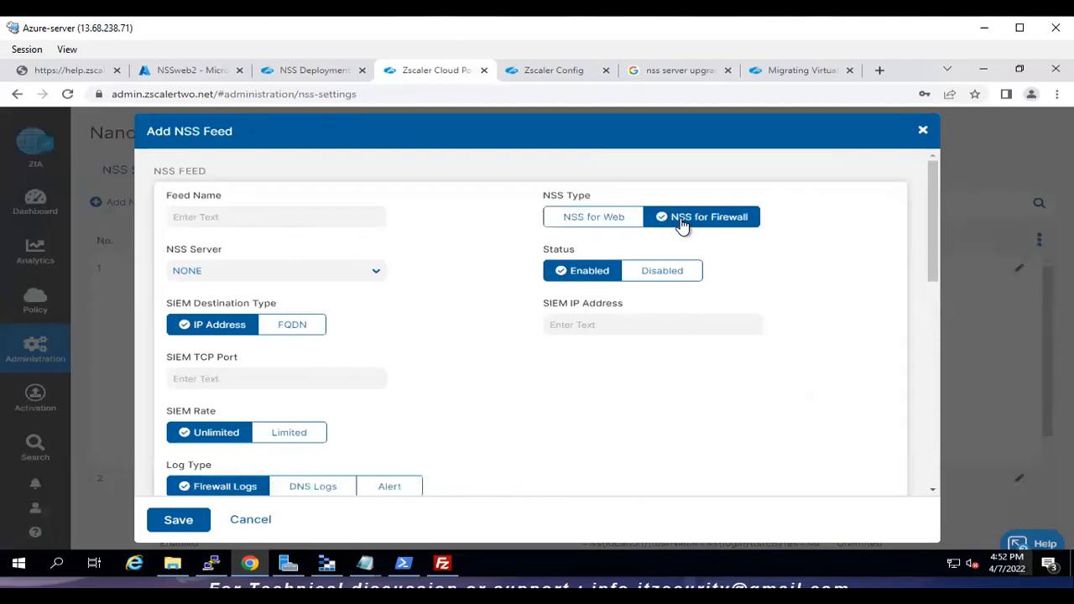
{"action": "left_click", "coordinate": [326, 282]}
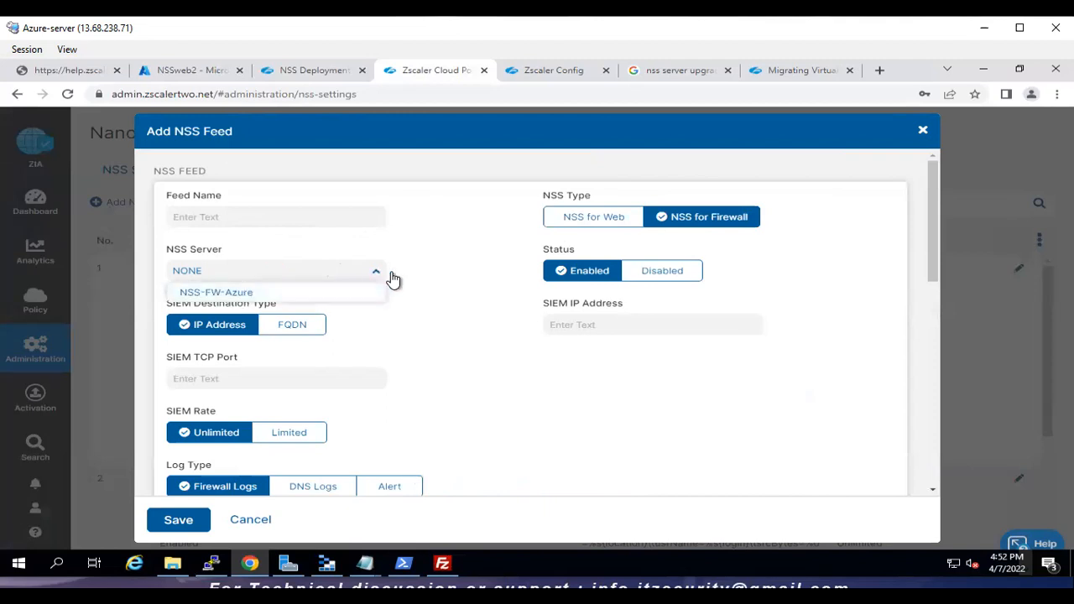
{"action": "left_click", "coordinate": [604, 219]}
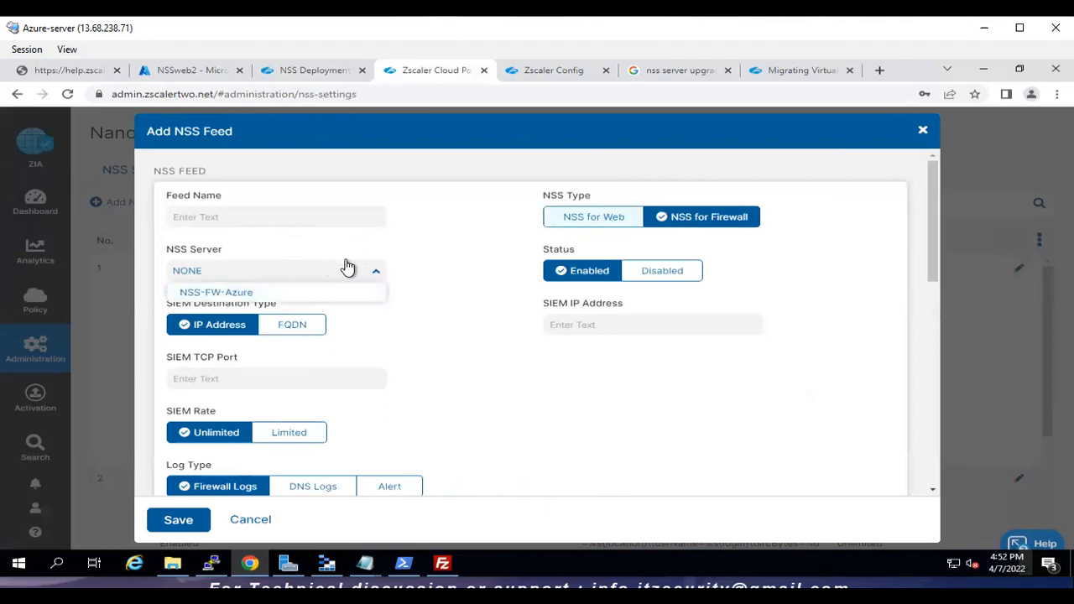
{"action": "left_click", "coordinate": [321, 278]}
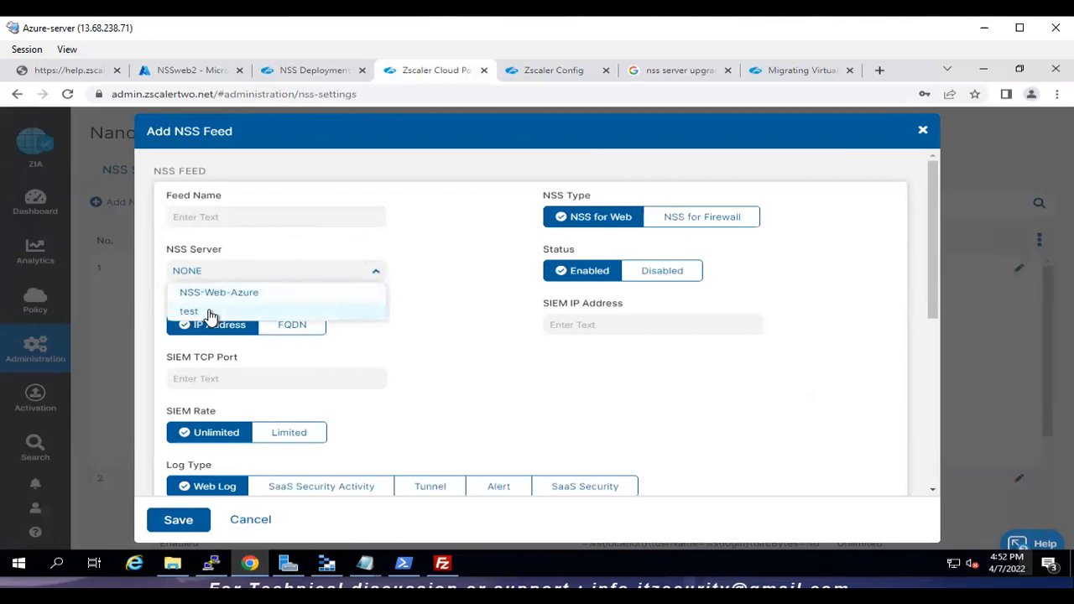
{"action": "left_click", "coordinate": [211, 317]}
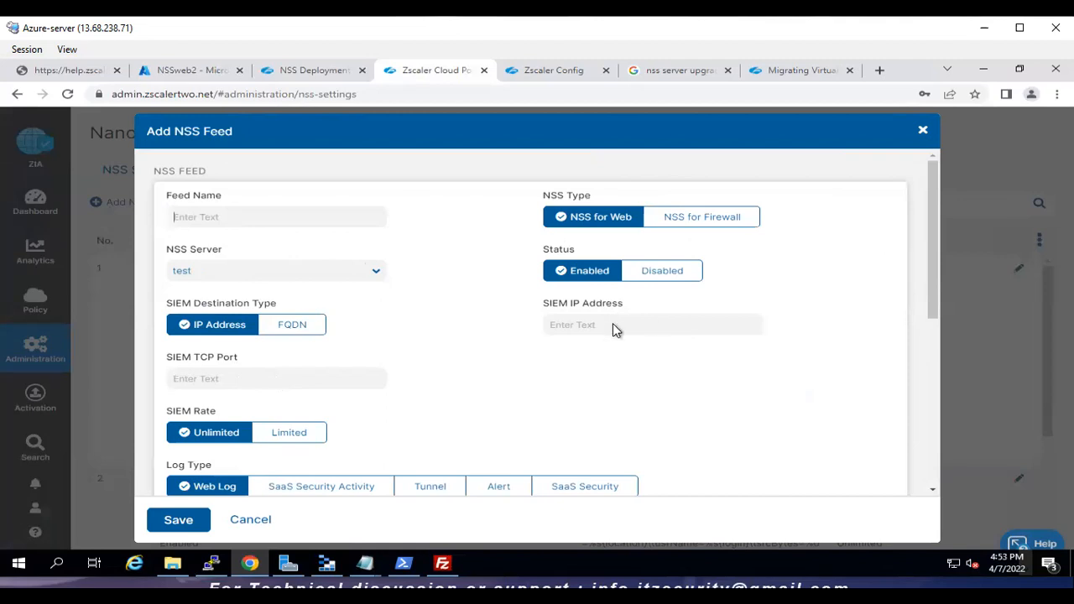
{"action": "left_click_drag", "start_coordinate": [935, 213], "coordinate": [934, 316]}
Step: Choose QRadar LEEF as the feed's output type and reveal the From Where filters
{"action": "left_click", "coordinate": [365, 326]}
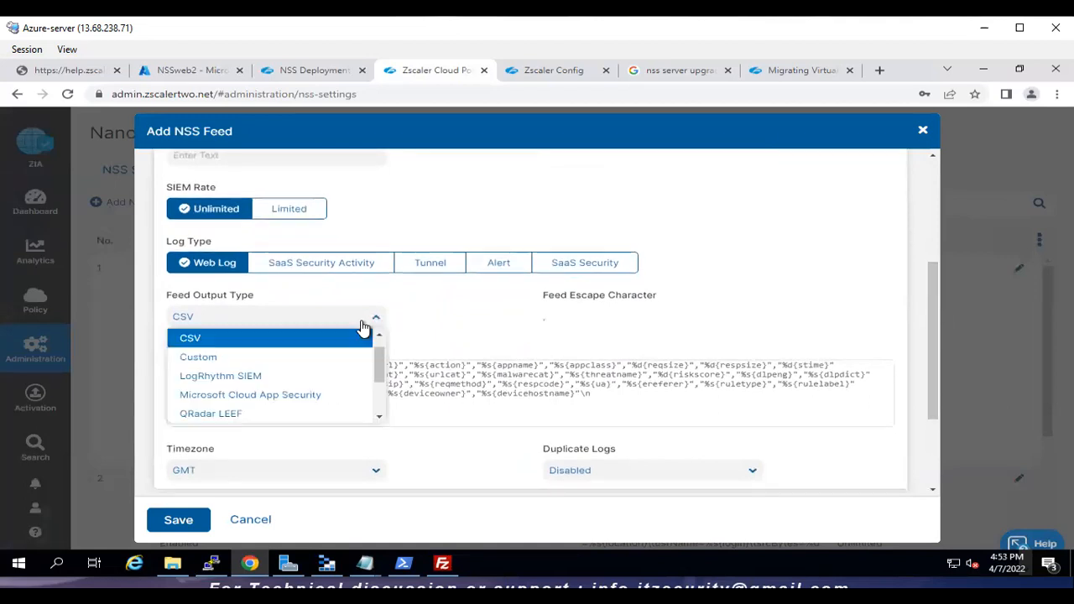
{"action": "left_click_drag", "start_coordinate": [376, 356], "coordinate": [374, 373]}
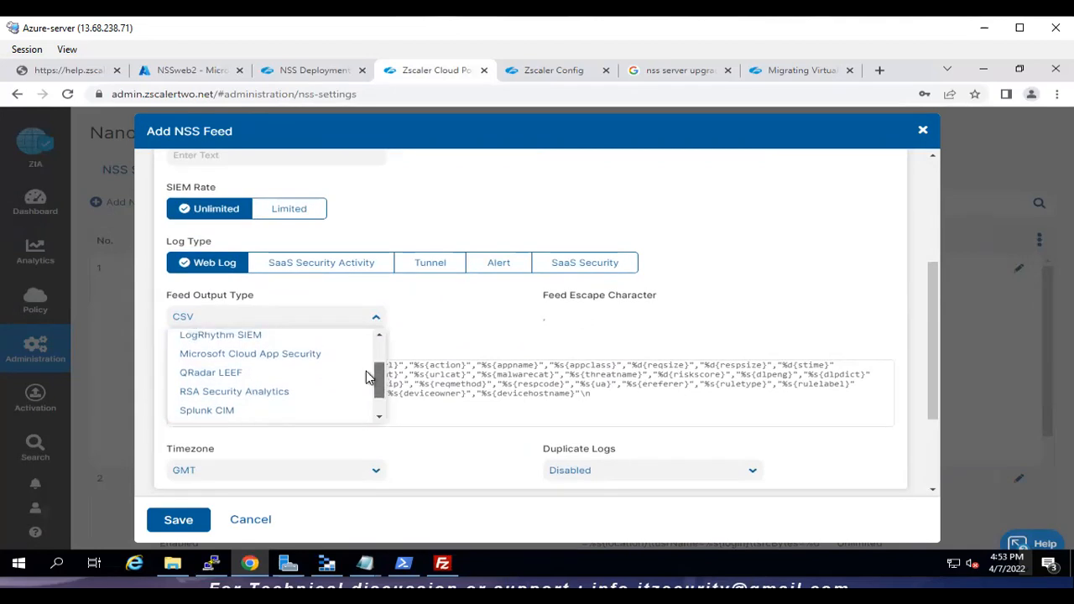
{"action": "left_click", "coordinate": [242, 378]}
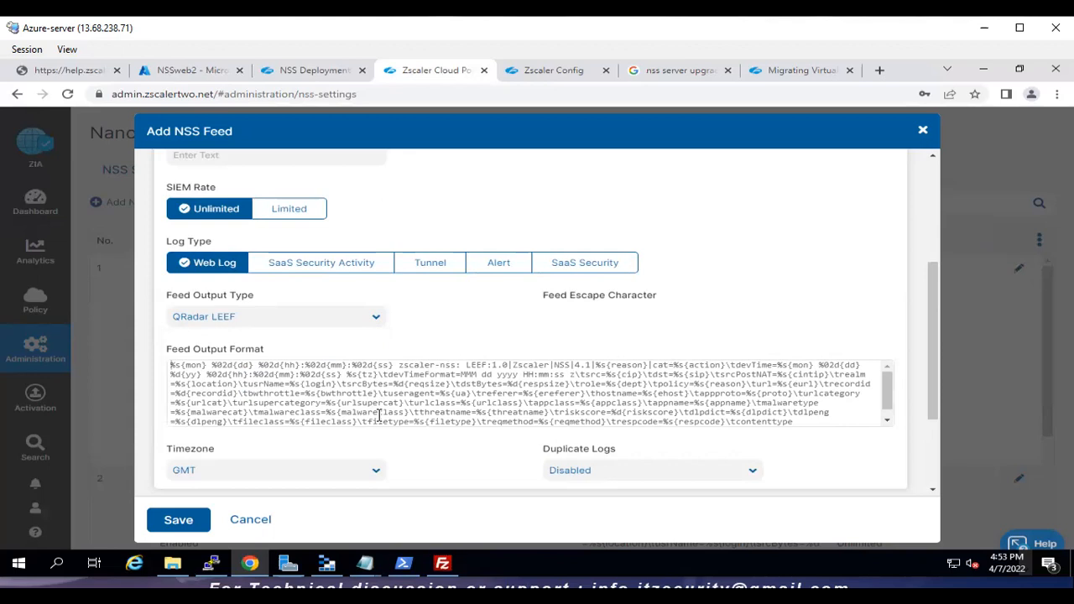
{"action": "left_click_drag", "start_coordinate": [933, 288], "coordinate": [937, 382]}
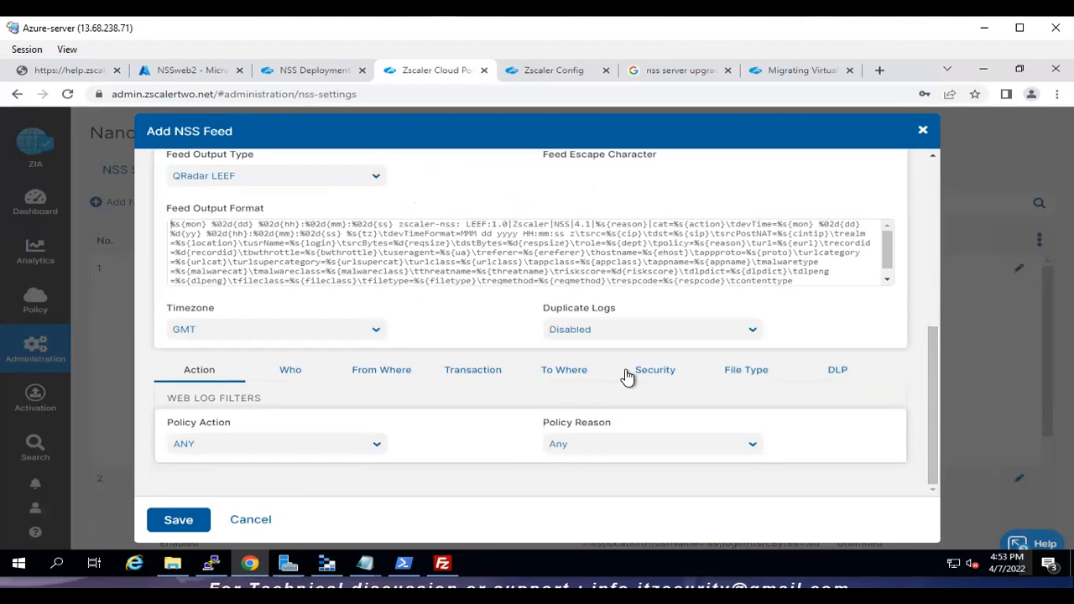
{"action": "left_click", "coordinate": [399, 375]}
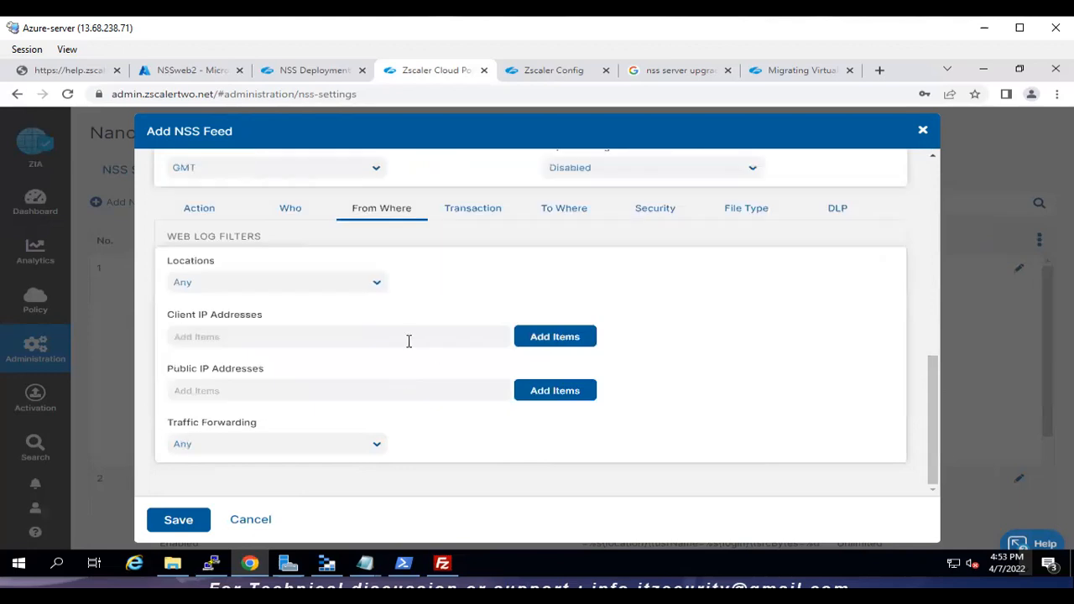
{"action": "left_click", "coordinate": [347, 293]}
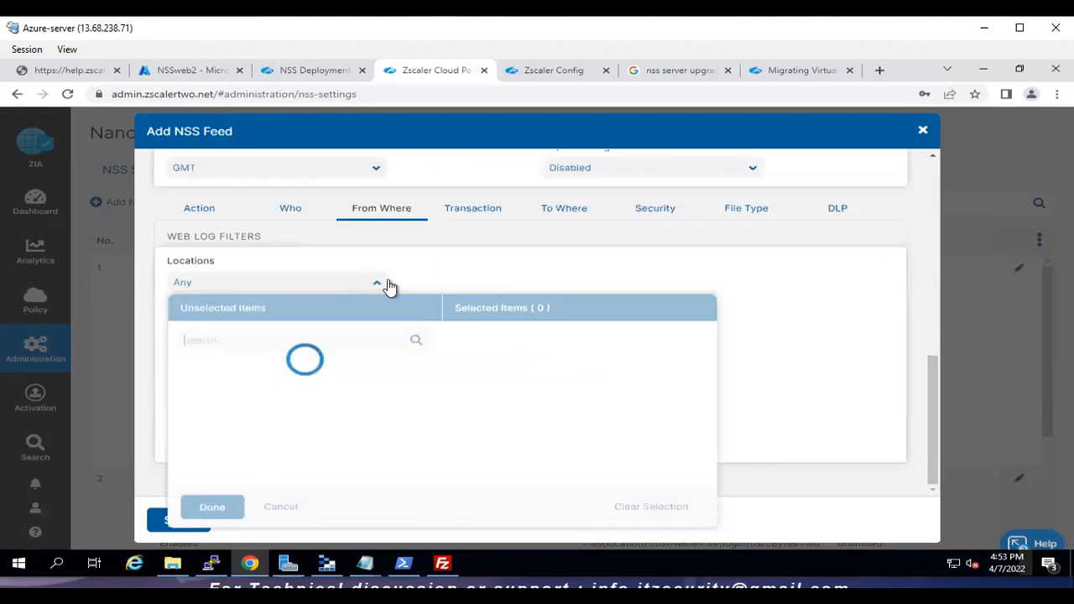
{"action": "left_click", "coordinate": [523, 272]}
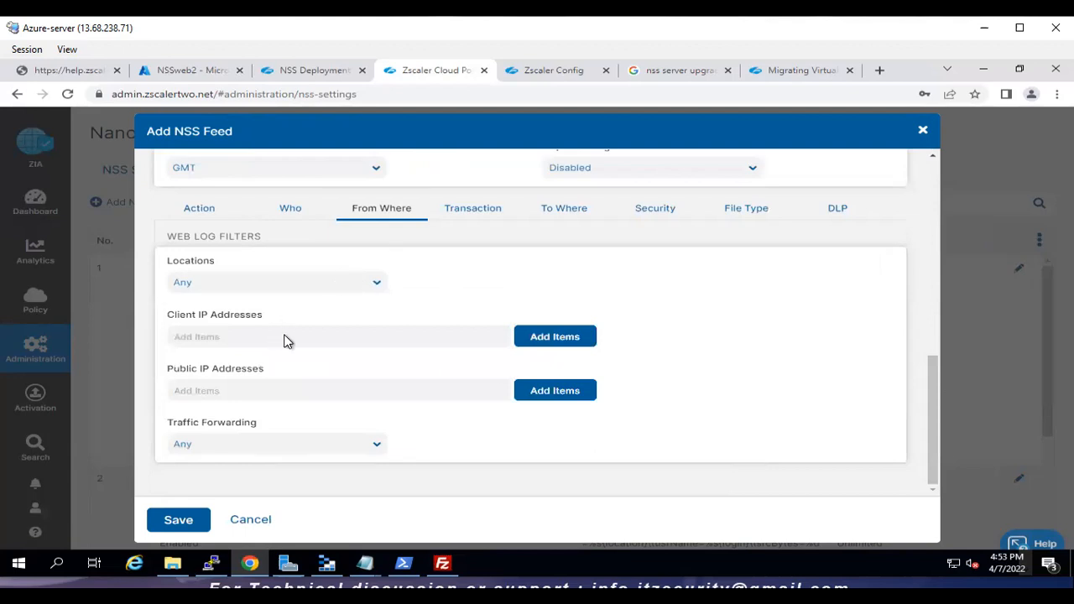
{"action": "left_click", "coordinate": [570, 214]}
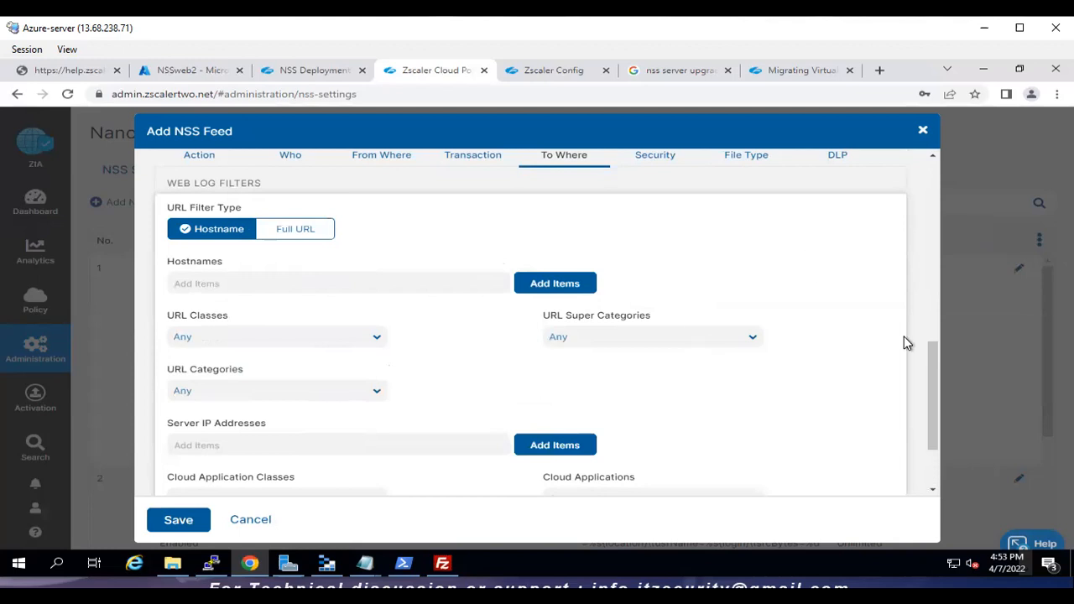
{"action": "left_click_drag", "start_coordinate": [928, 372], "coordinate": [929, 319]}
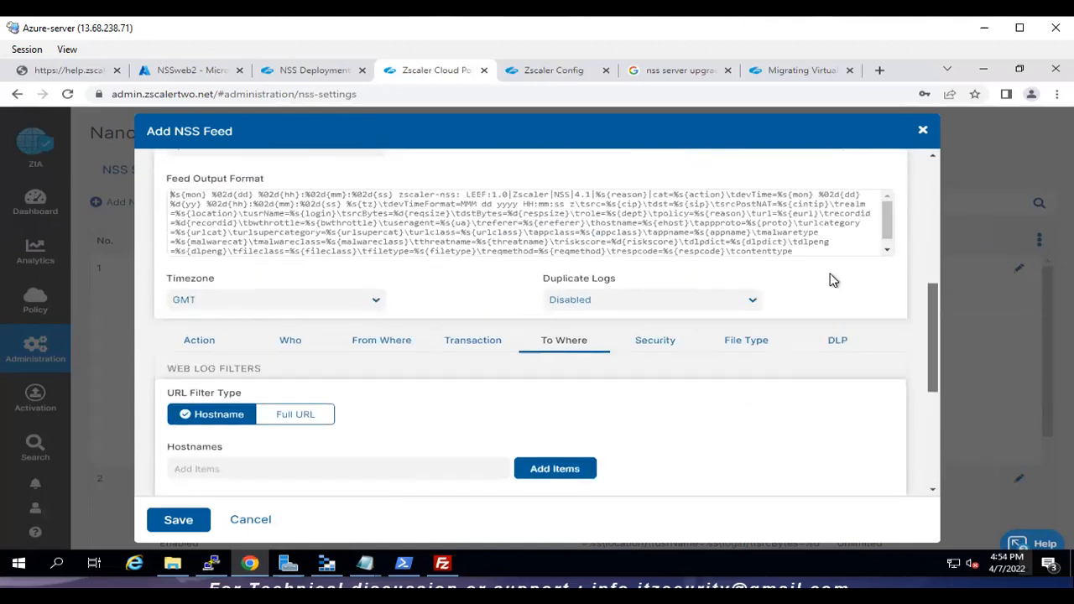
{"action": "left_click_drag", "start_coordinate": [929, 308], "coordinate": [930, 243]}
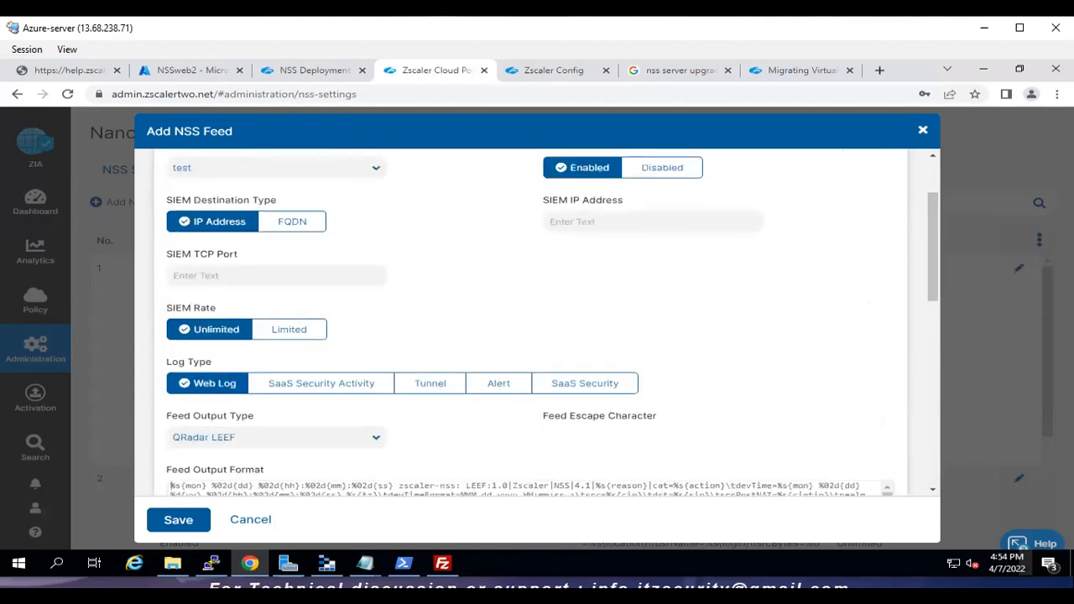